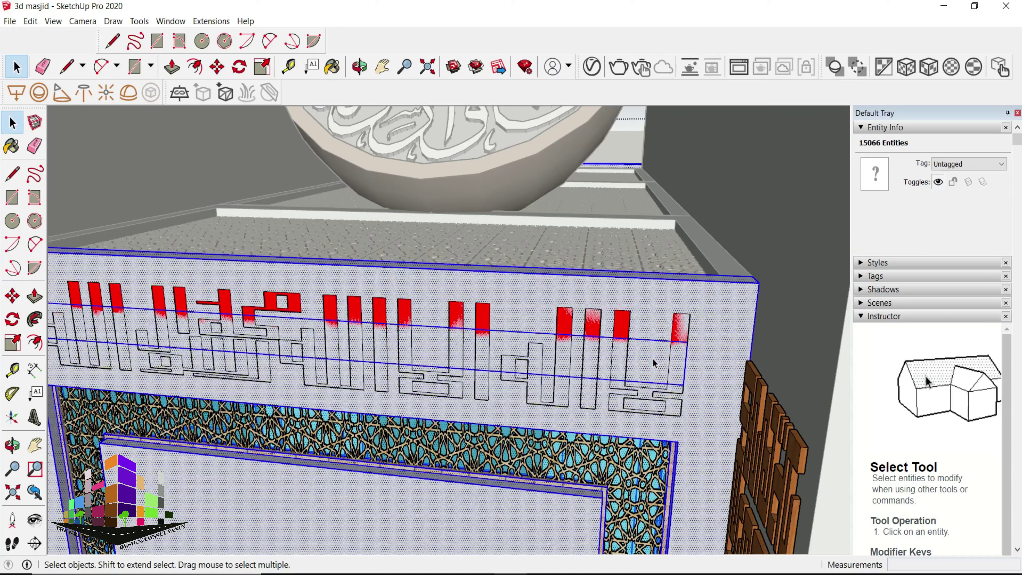
- Select the red calligraphy band and move it onto the block's front beneath the dome
click(652, 358)
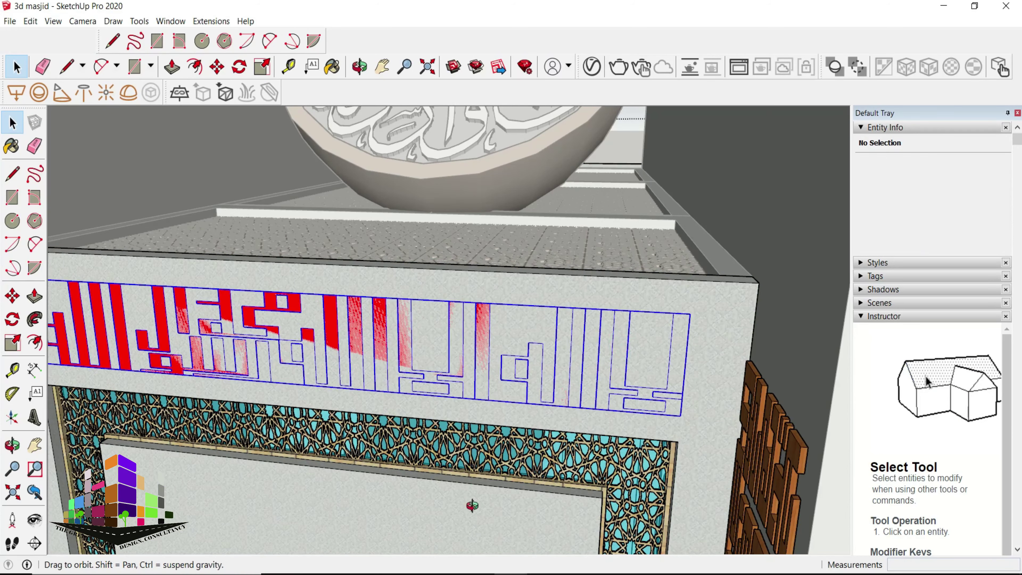
middle_drag(468, 498, 547, 394)
key(m)
scroll(680, 319, up, 5)
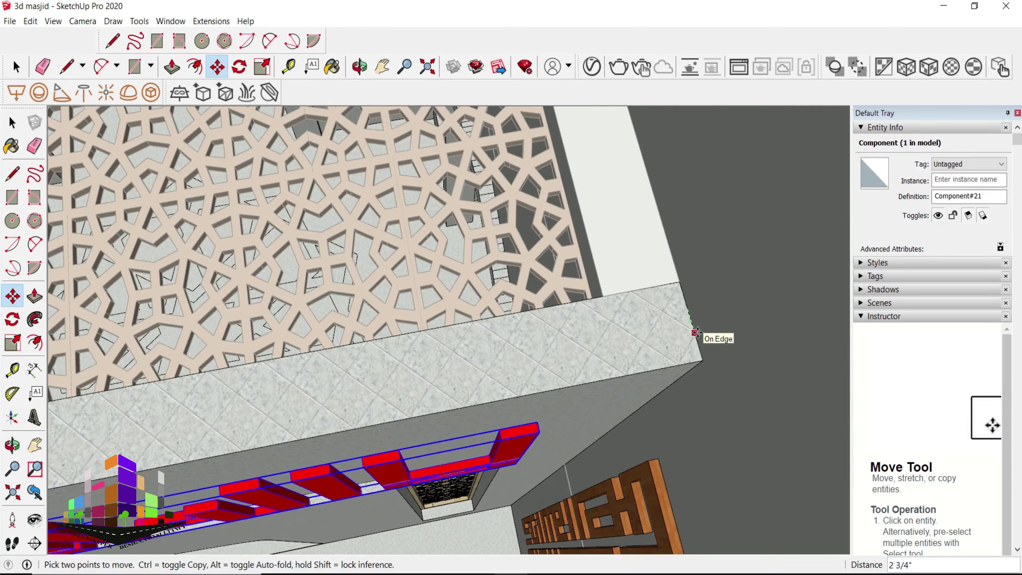
middle_drag(627, 222, 522, 222)
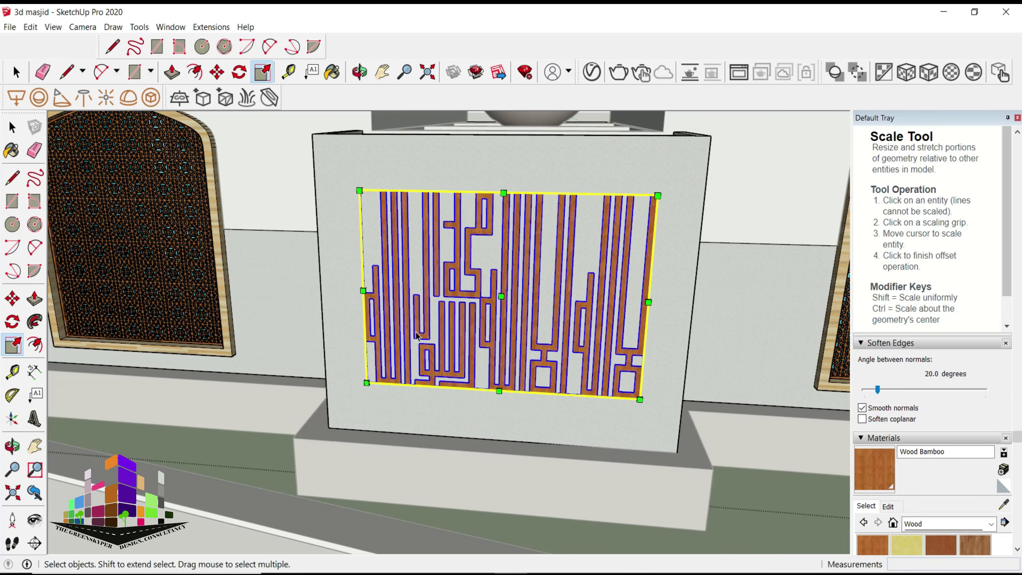
- Deselect the calligraphy panel and orbit around the mosque to the wooden door
key(space)
scroll(417, 335, down, 3)
scroll(483, 282, down, 5)
click(501, 204)
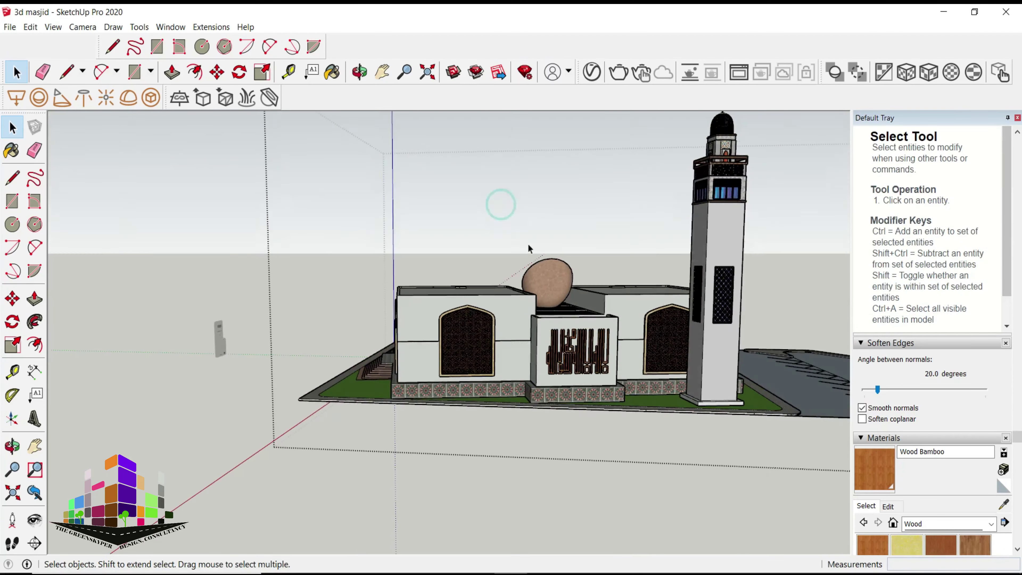
mouse_move(529, 249)
middle_down()
mouse_move(423, 322)
mouse_move(359, 403)
mouse_move(148, 331)
middle_up()
scroll(359, 403, up, 5)
- Make the carved wooden door into a component
right_click(411, 130)
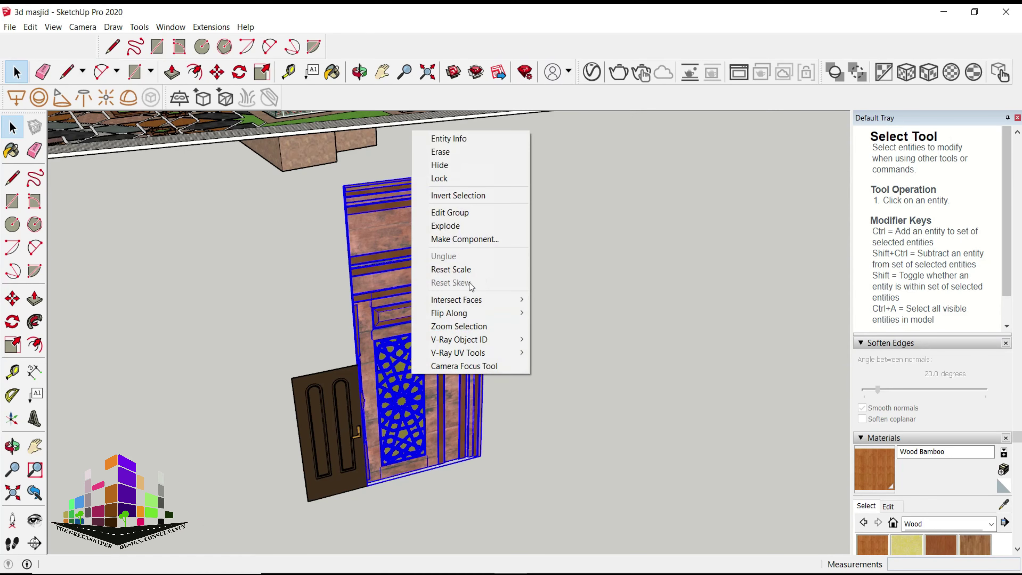
click(467, 238)
click(529, 437)
scroll(456, 449, up, 3)
scroll(440, 438, up, 2)
- Move the lattice door leaf, orbiting in toward the door's base
key(m)
scroll(440, 438, down, 3)
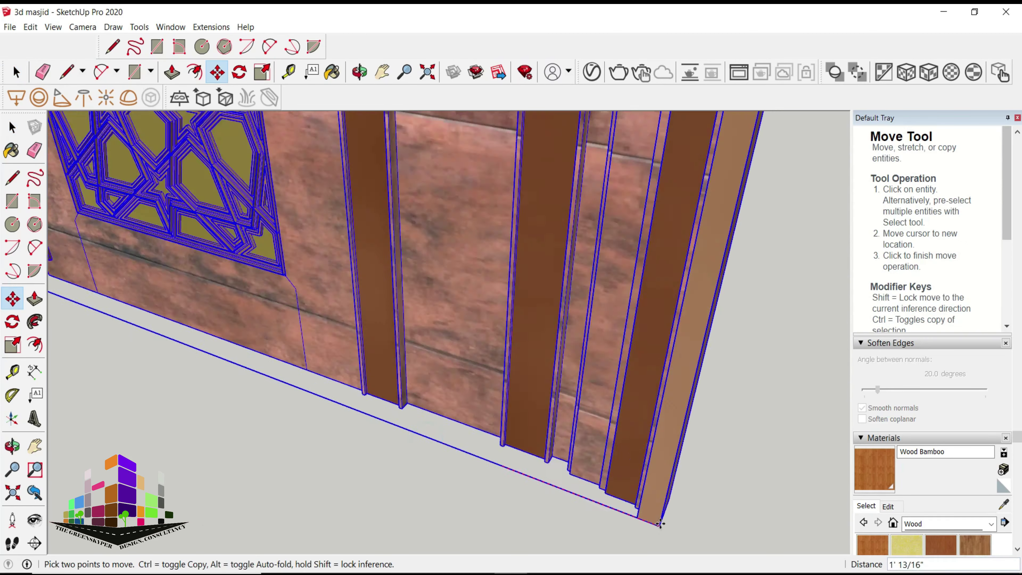
scroll(693, 549, down, 5)
scroll(693, 548, down, 5)
middle_drag(605, 541, 523, 402)
scroll(483, 342, up, 5)
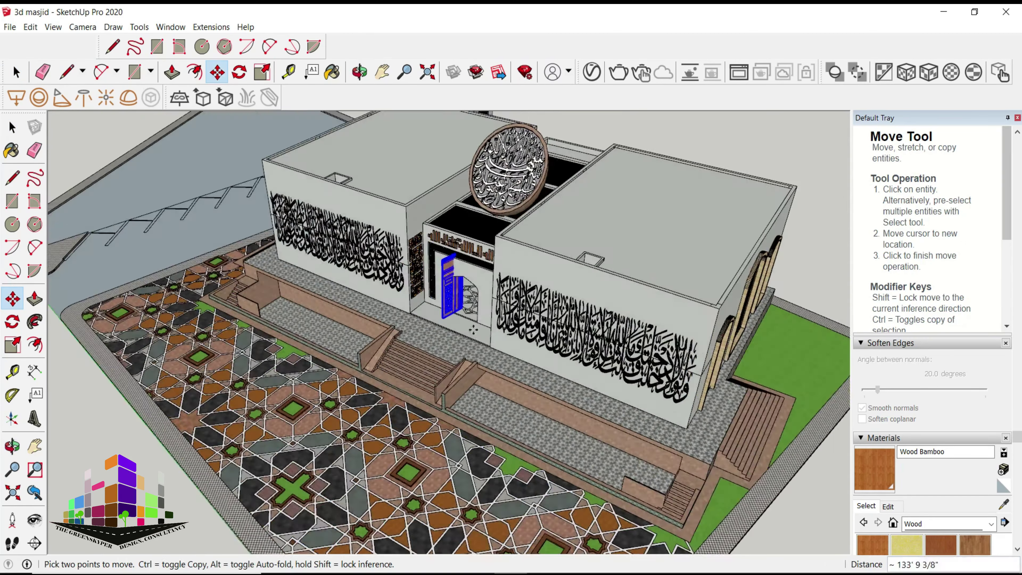
scroll(463, 306, up, 5)
scroll(463, 307, up, 2)
- Try rotating the door about its base corner along the floor, then cancel the rotation
key(q)
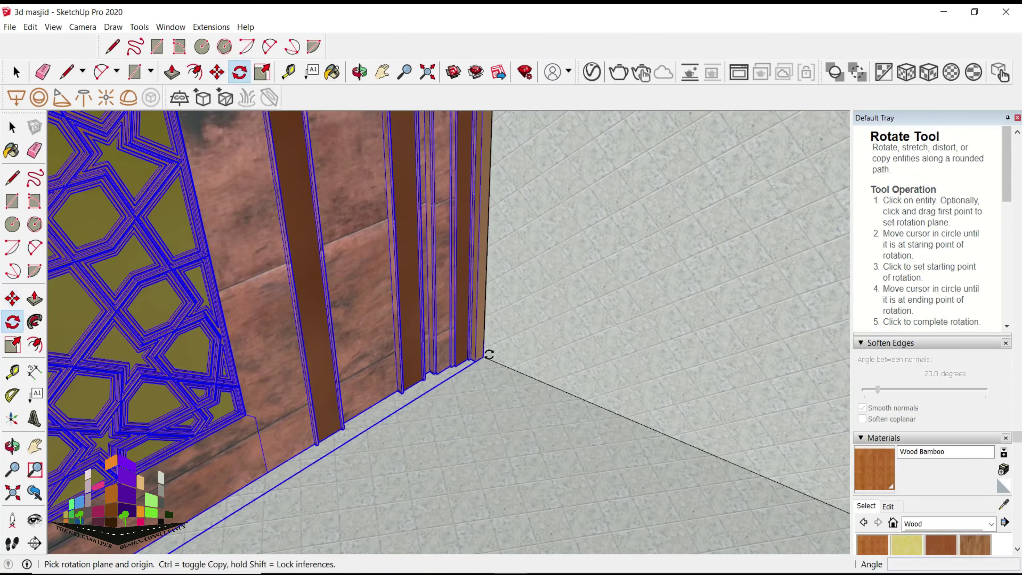
scroll(485, 356, up, 1)
click(483, 357)
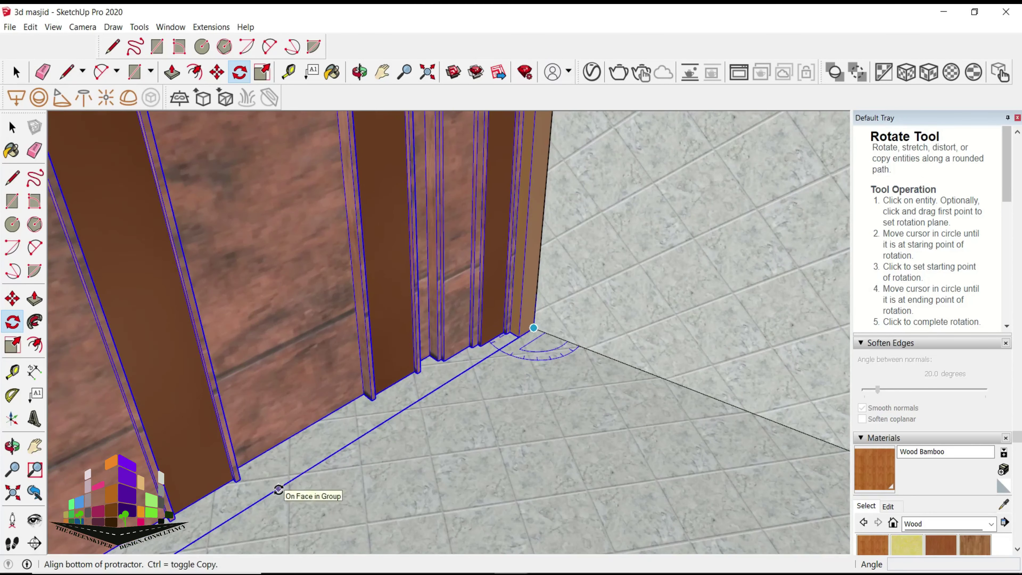
click(278, 488)
key(Escape)
scroll(591, 399, down, 1)
key(space)
- Reposition the copied lattice leaf and flip it so it mirrors the first leaf
middle_drag(573, 306, 292, 285)
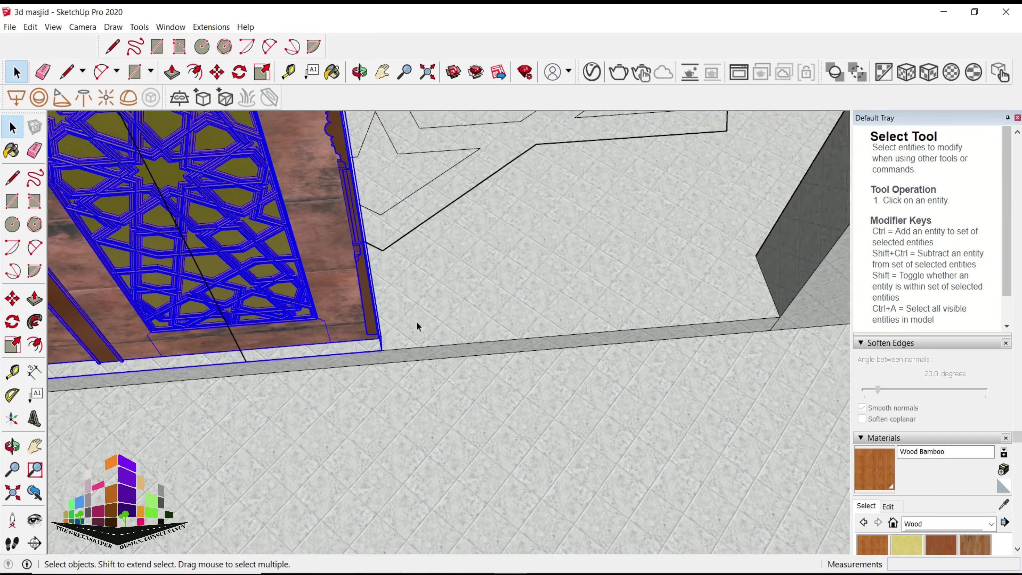
key(m)
click(408, 348)
right_click(434, 268)
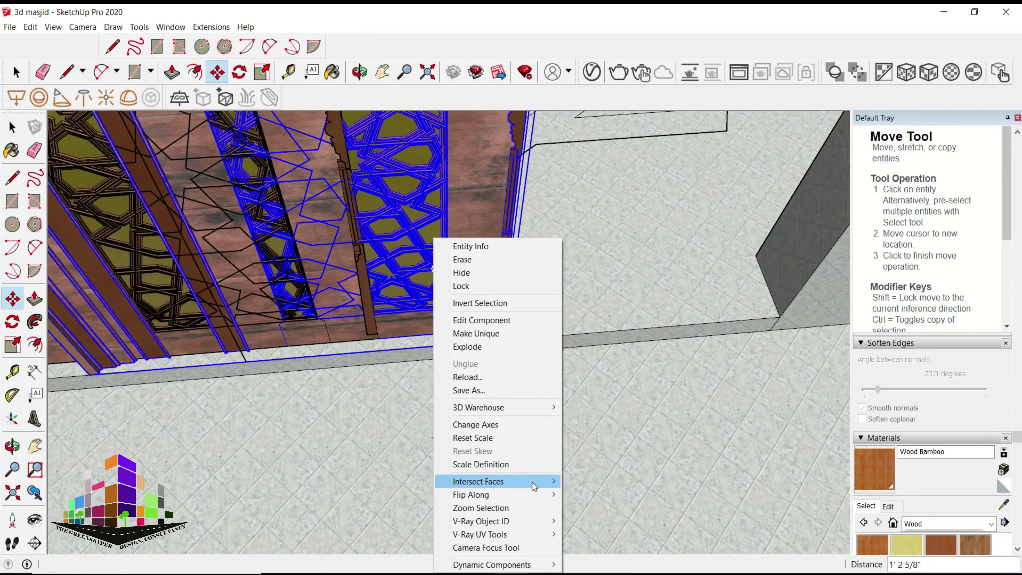
click(609, 494)
middle_drag(525, 306, 465, 353)
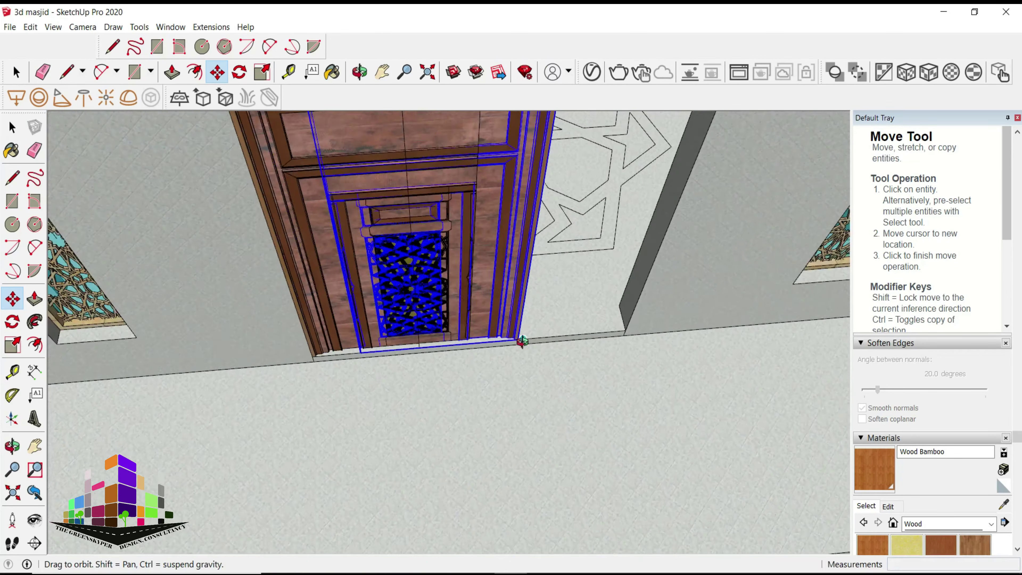
key(space)
- Paint the grey strip above the door with Wood Floor sampled from the frame
right_click(588, 291)
key(Escape)
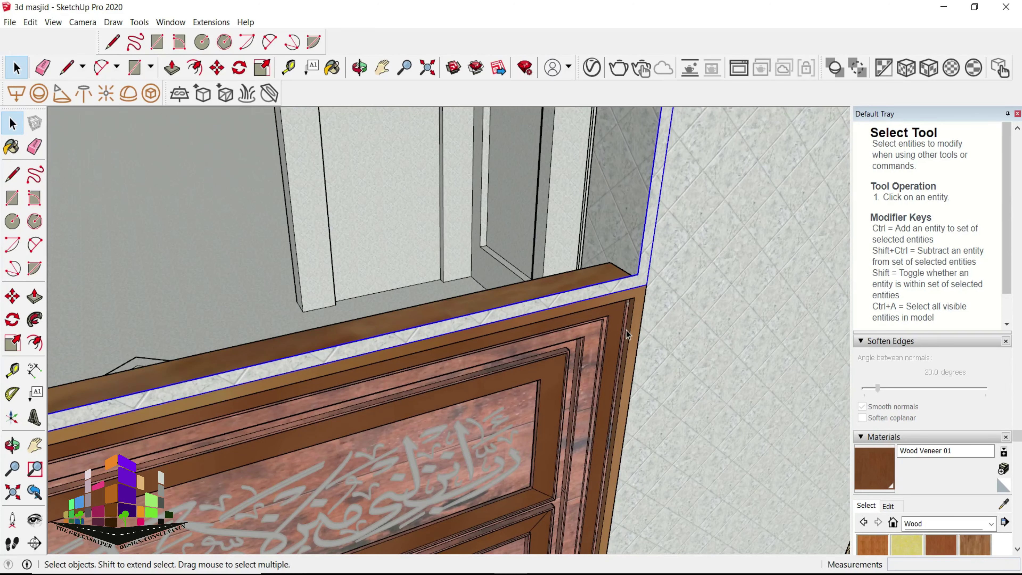
mouse_move(634, 349)
middle_down()
mouse_move(709, 324)
mouse_move(685, 314)
middle_up()
key(b)
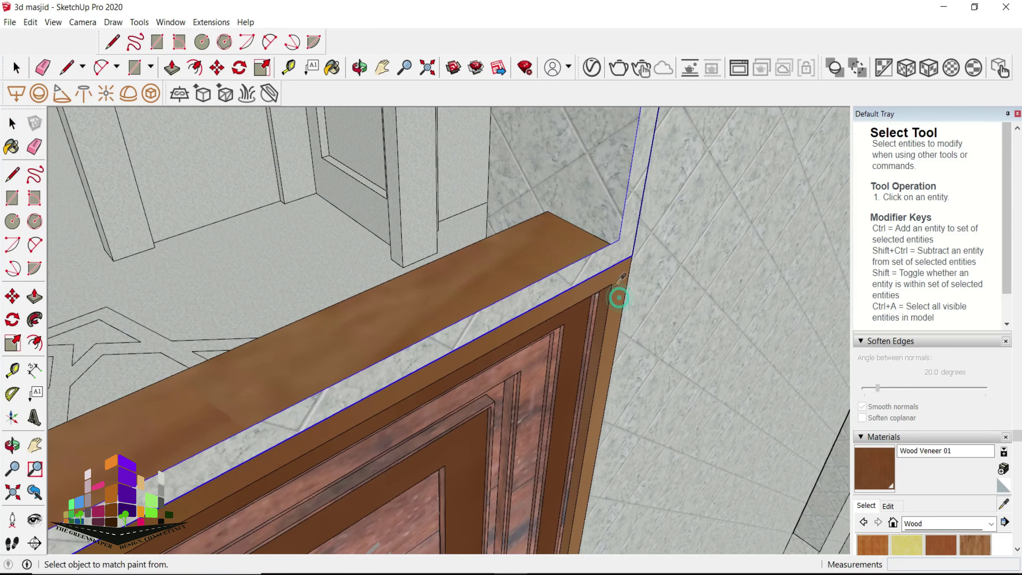
alt+click(616, 297)
click(609, 243)
- Start moving a lattice screen panel copy along the ledge
key(space)
key(m)
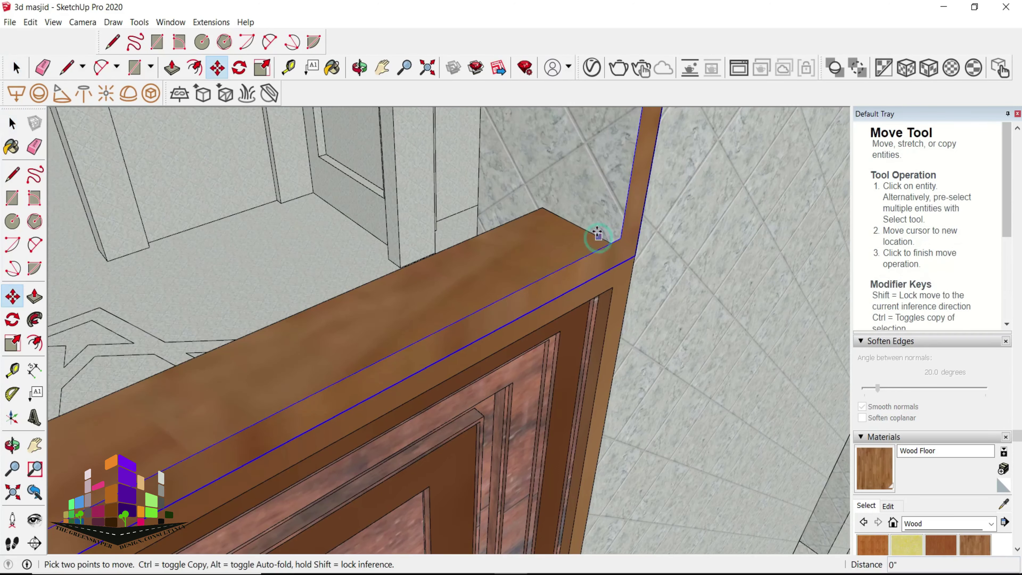
click(587, 229)
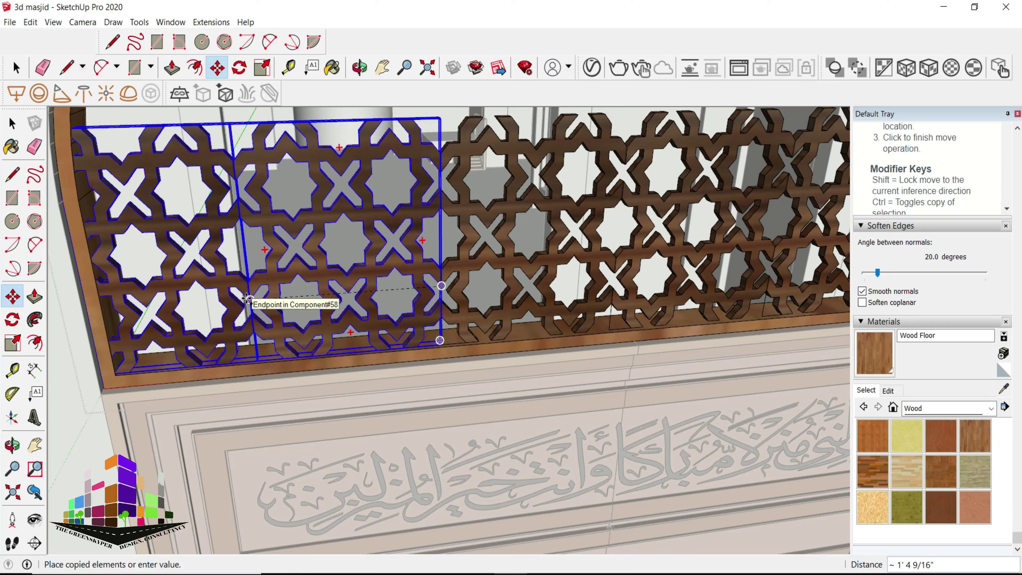
- Place the last lattice panel at the left end of the row above the door
click(126, 297)
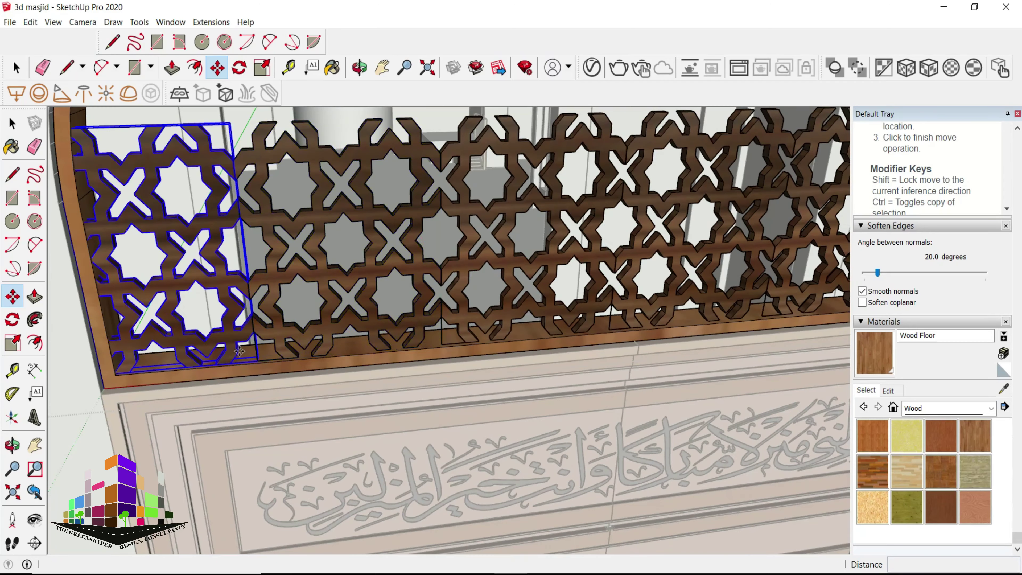
key(space)
scroll(260, 450, down, 3)
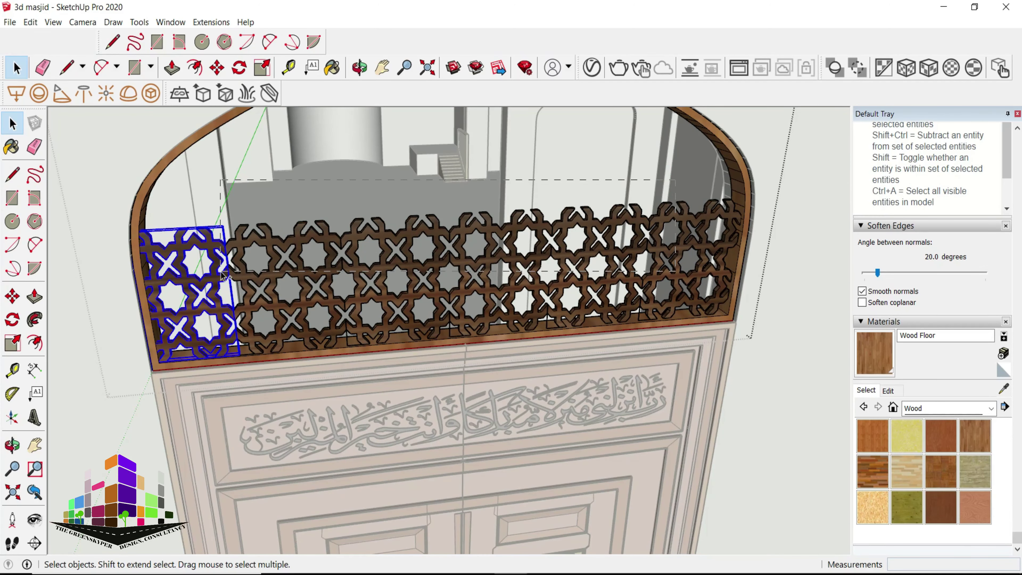
- Select the whole lattice row and begin a Ctrl-Move copy of it
click(470, 222)
scroll(702, 342, up, 5)
key(m)
scroll(398, 379, up, 2)
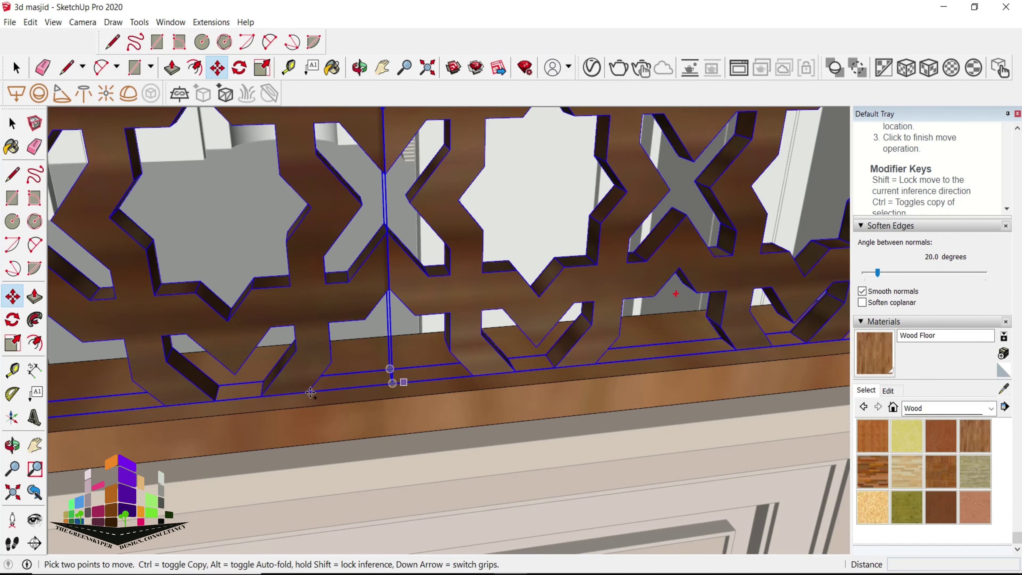
click(389, 369)
key(ctrl)
scroll(390, 369, down, 5)
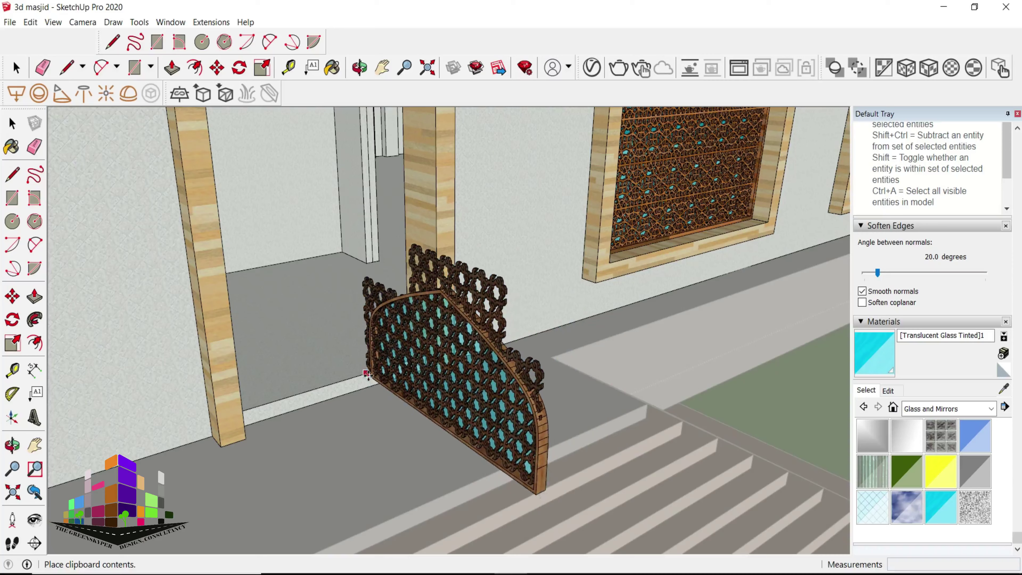
- Move the jali gate by the stairs so it snaps against the wall corner
click(463, 322)
middle_drag(463, 323, 297, 409)
key(m)
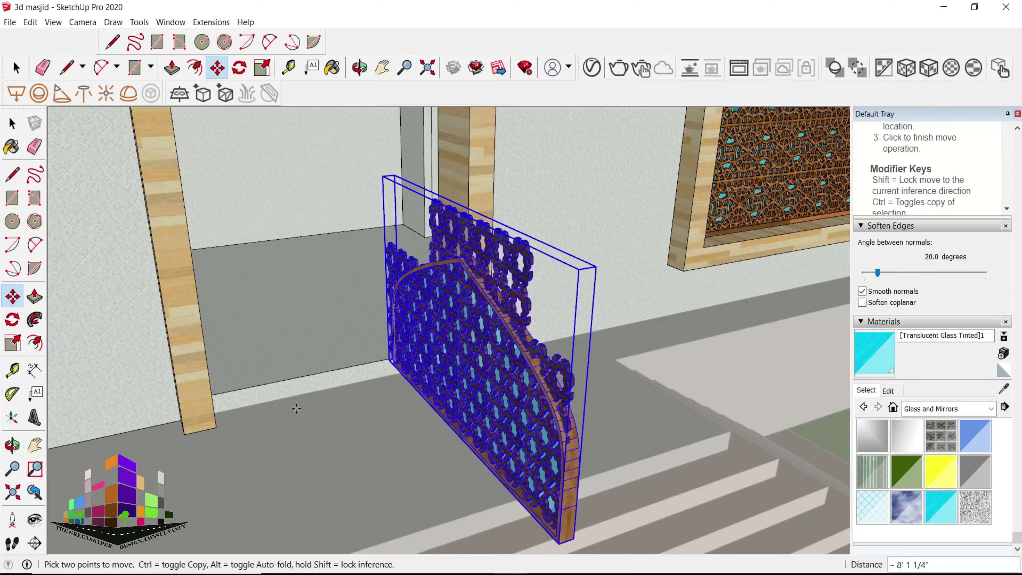
scroll(297, 408, up, 5)
scroll(222, 387, up, 3)
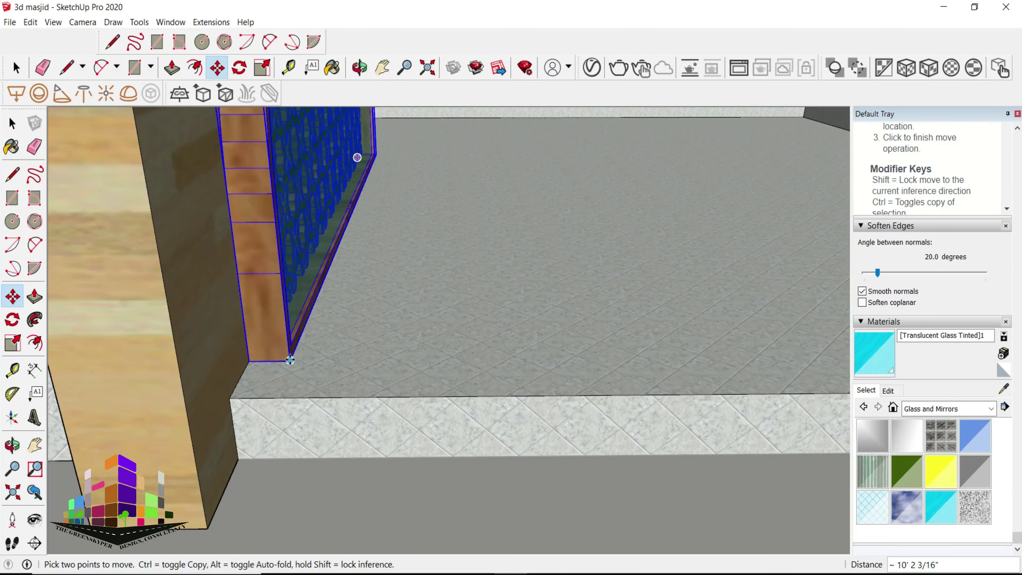
click(229, 398)
key(q)
key(l)
- Draw a vertical reference line up the doorway from its base, ready to scale the jali
click(445, 535)
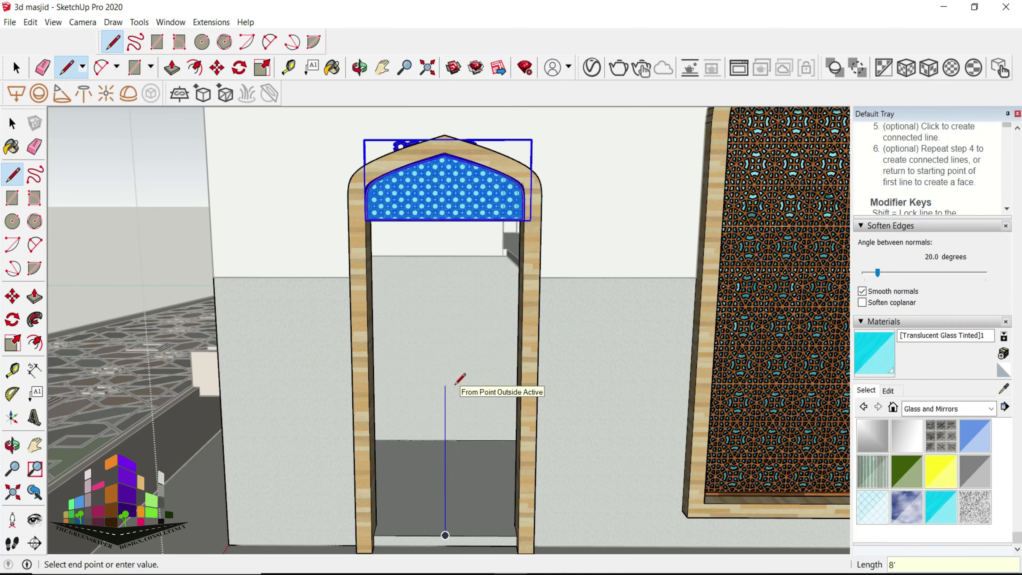
click(445, 368)
click(408, 368)
key(space)
scroll(440, 203, up, 2)
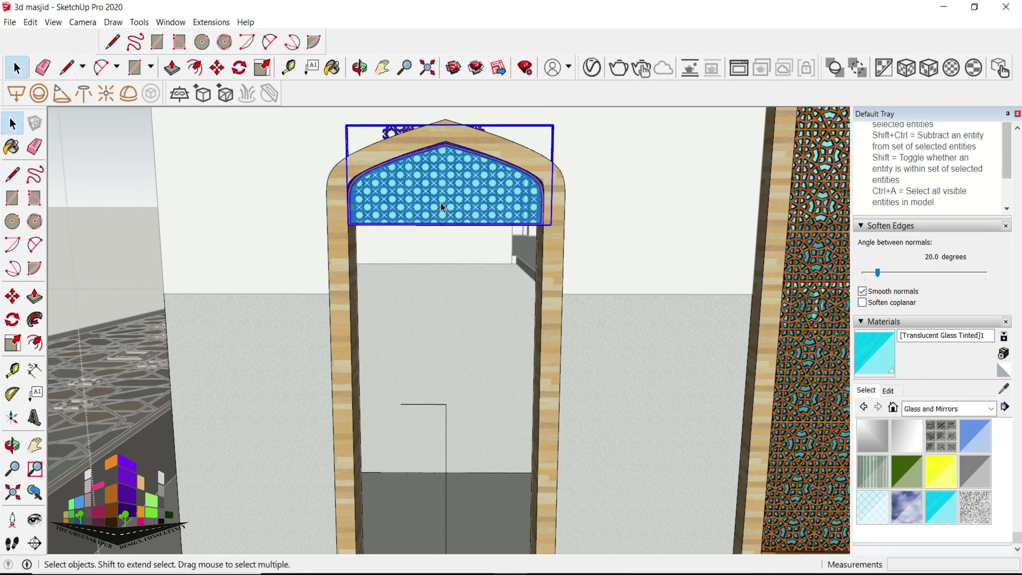
scroll(441, 209, up, 2)
scroll(444, 226, down, 3)
key(m)
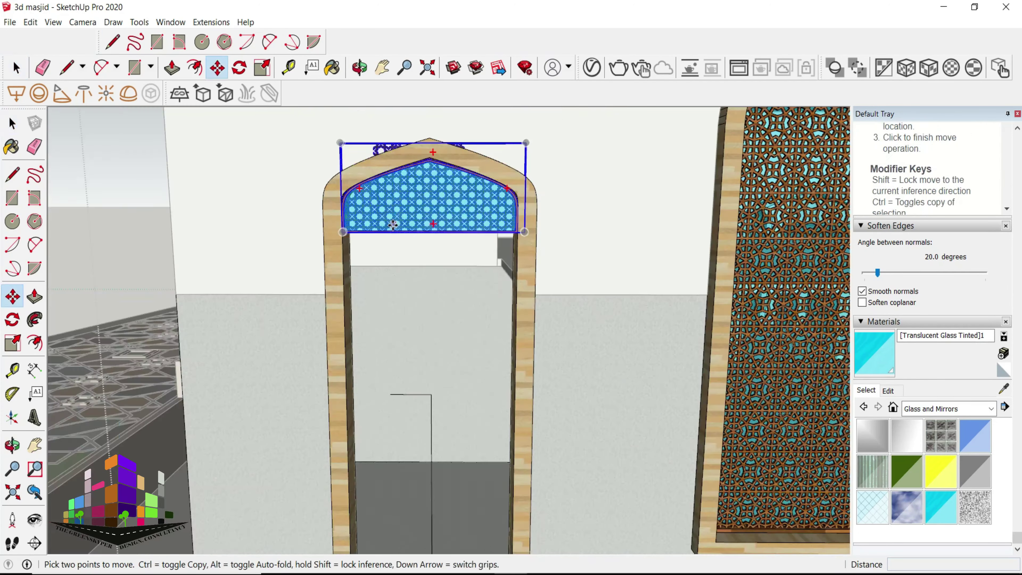
key(s)
- Stretch the tinted glass jali to fill the doorway and raise it to its new height
drag(269, 297, 337, 267)
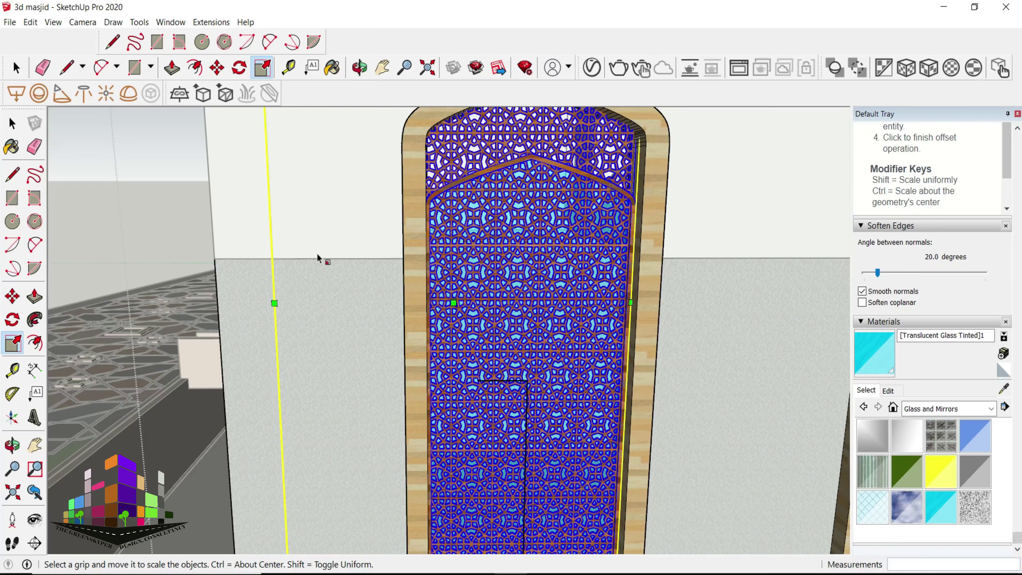
scroll(317, 254, down, 3)
key(c)
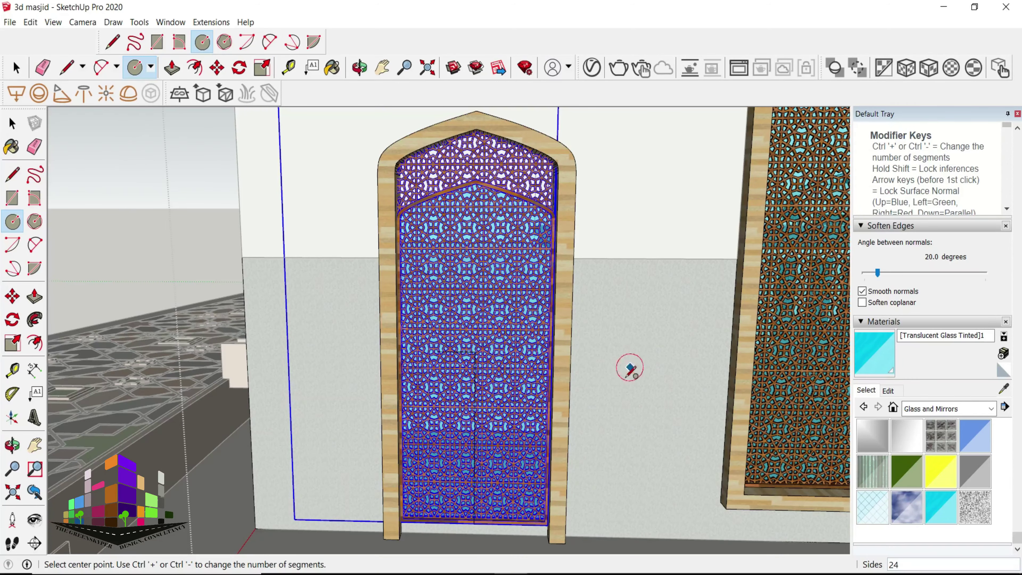
key(m)
click(605, 365)
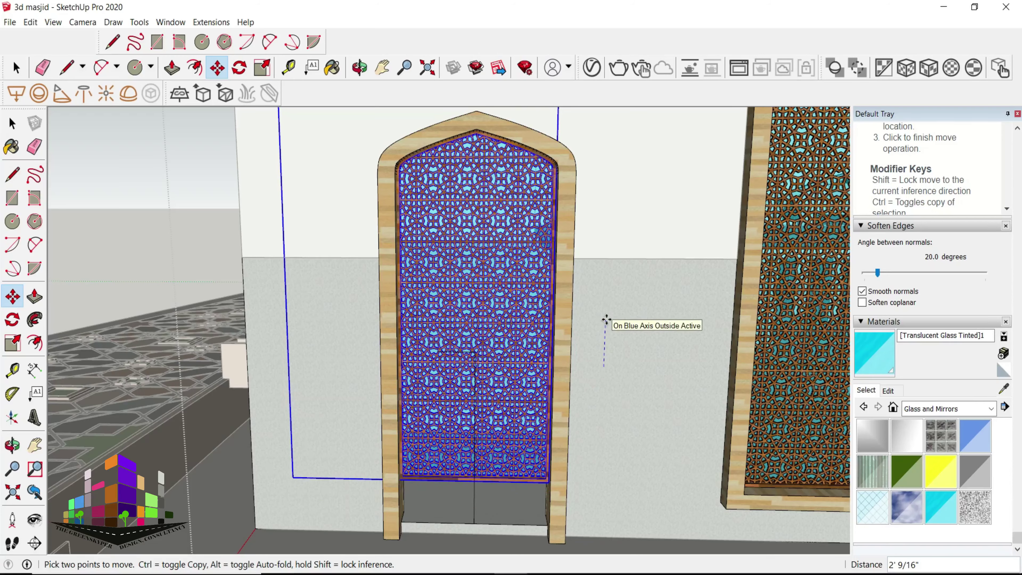
click(606, 320)
key(space)
- Open the jali panel's group and draw a line down its left edge to the bottom corner
scroll(442, 366, up, 5)
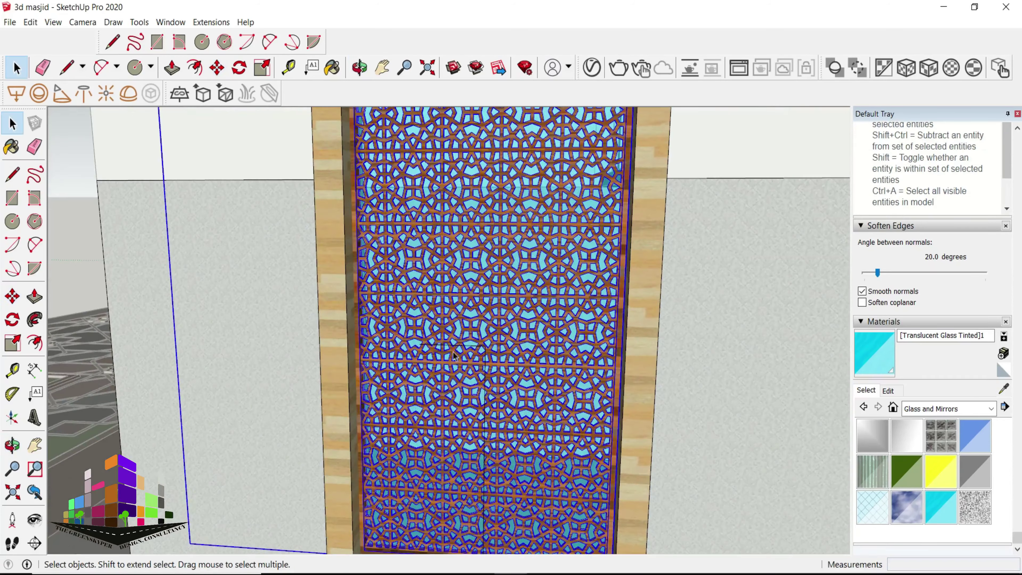
double_click(443, 366)
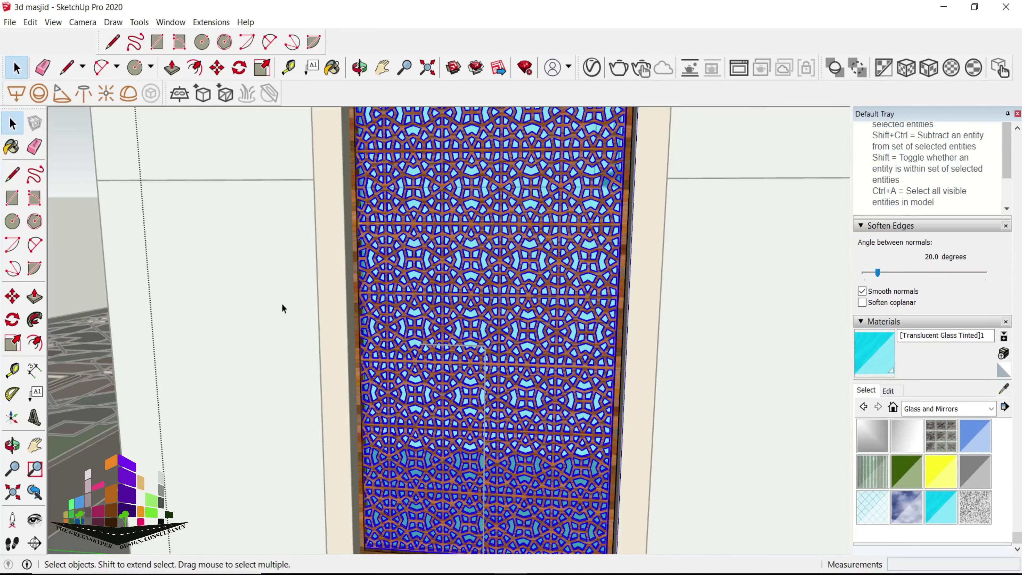
scroll(445, 370, up, 3)
key(l)
click(604, 372)
scroll(568, 536, down, 3)
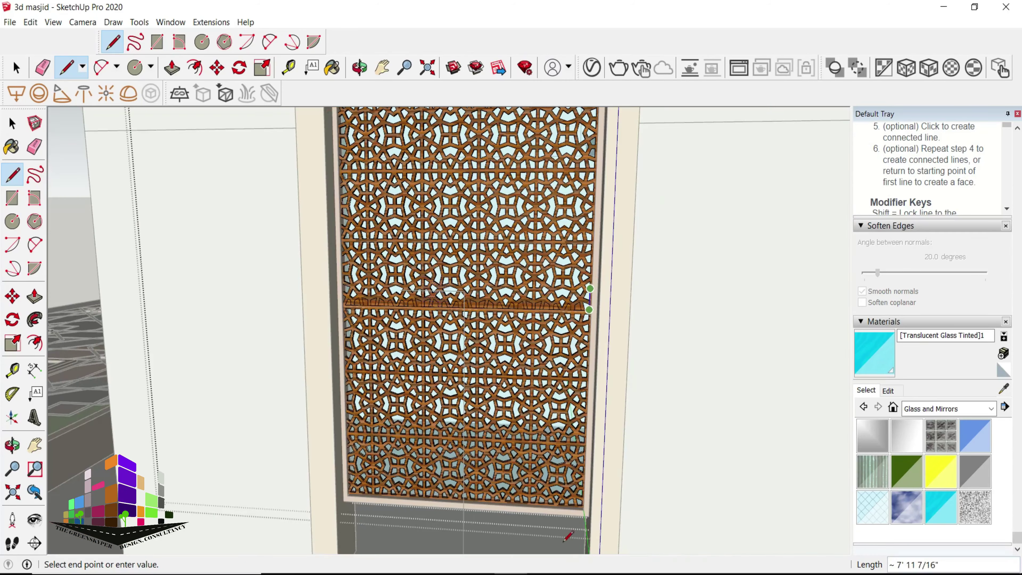
key(Escape)
scroll(338, 310, up, 2)
scroll(344, 300, up, 3)
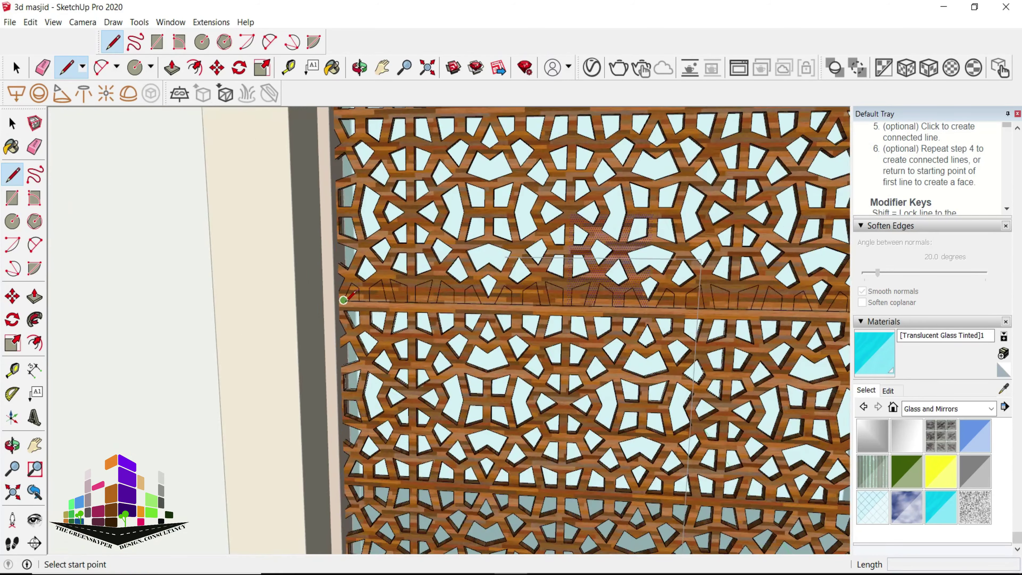
click(344, 300)
scroll(343, 300, down, 2)
scroll(362, 342, down, 2)
scroll(393, 399, down, 2)
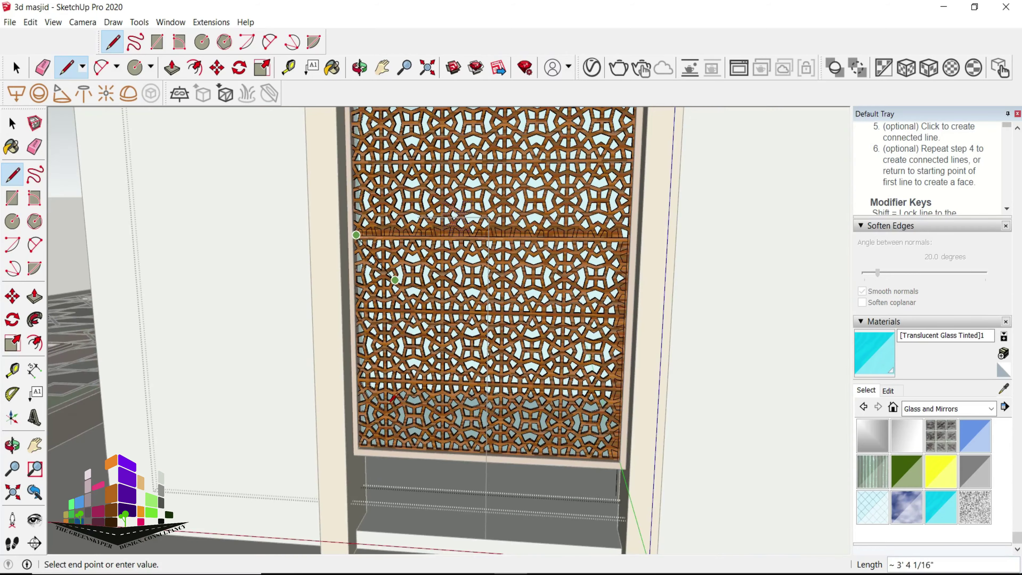
click(362, 496)
- Orbit close to the jali lattice and crossing-select its lower pieces
key(space)
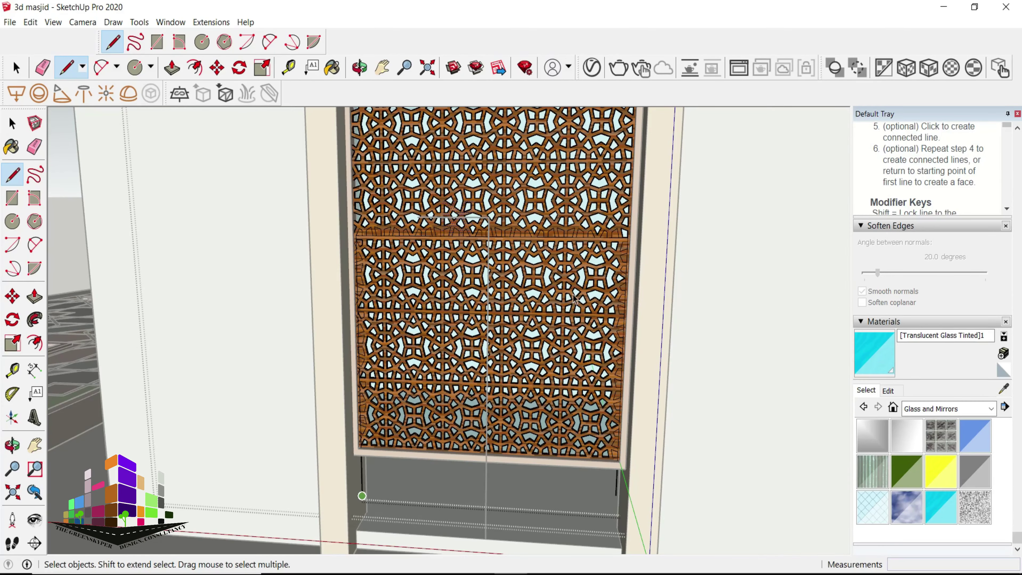
scroll(575, 298, up, 3)
middle_drag(575, 298, 370, 243)
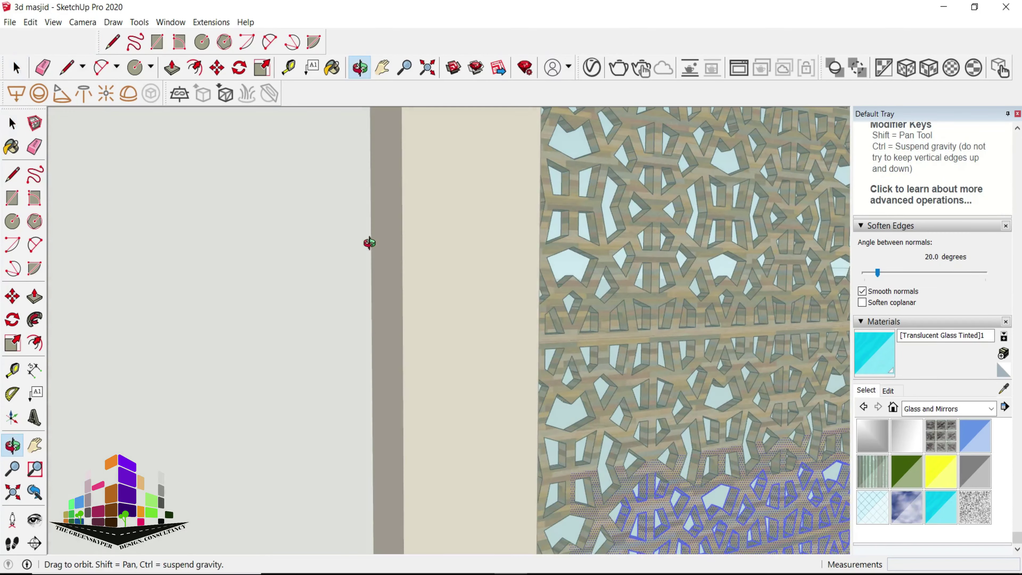
scroll(748, 293, down, 3)
scroll(712, 276, down, 3)
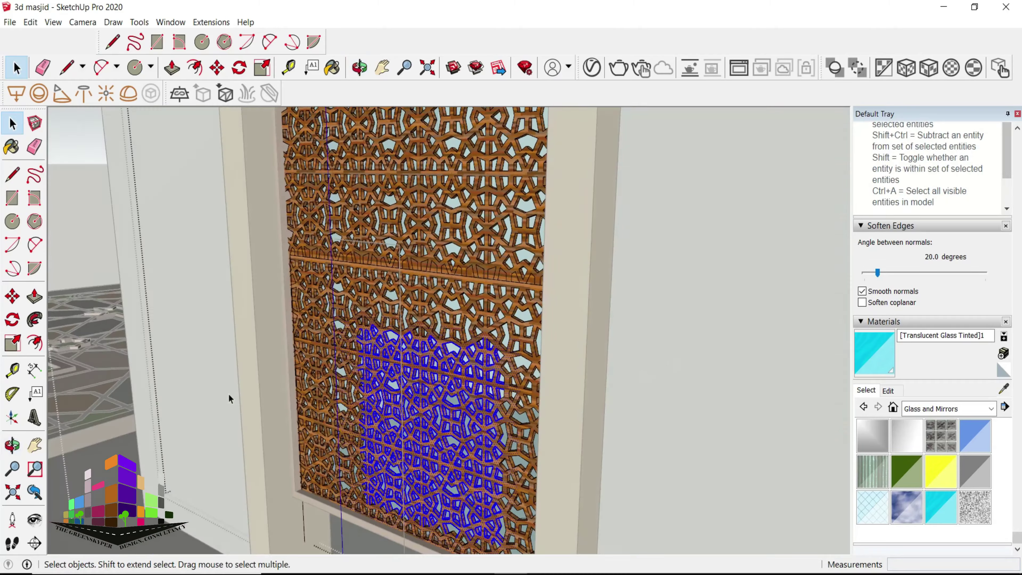
scroll(282, 374, up, 3)
scroll(292, 349, up, 2)
scroll(430, 312, up, 2)
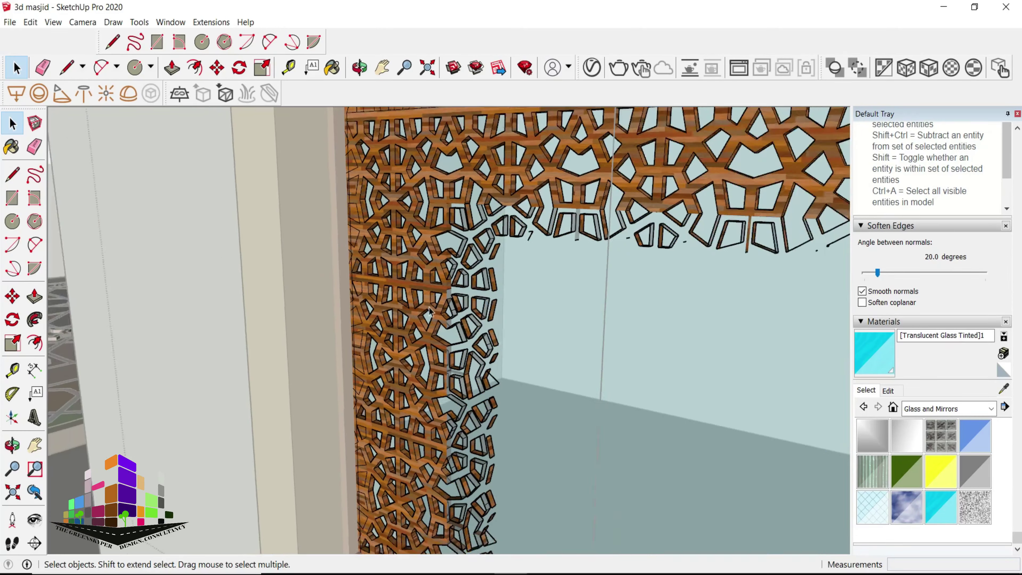
scroll(348, 314, down, 3)
scroll(349, 313, down, 3)
scroll(479, 334, up, 5)
drag(479, 332, 205, 556)
middle_drag(282, 523, 427, 413)
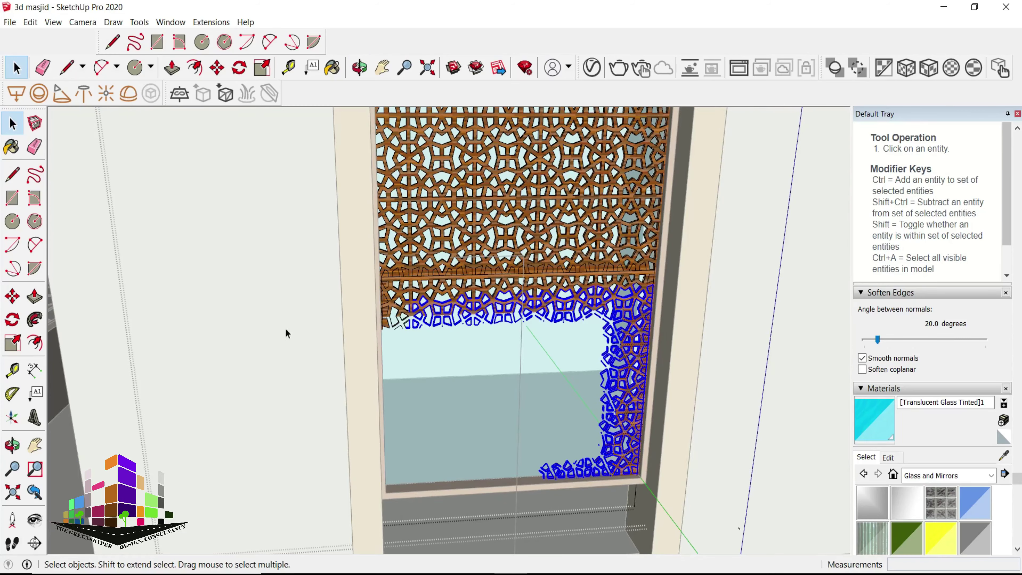
- Select the lattice around the glass opening and delete the wood faces filling the lower openings
drag(739, 528, 262, 300)
scroll(263, 300, up, 3)
middle_drag(262, 300, 283, 160)
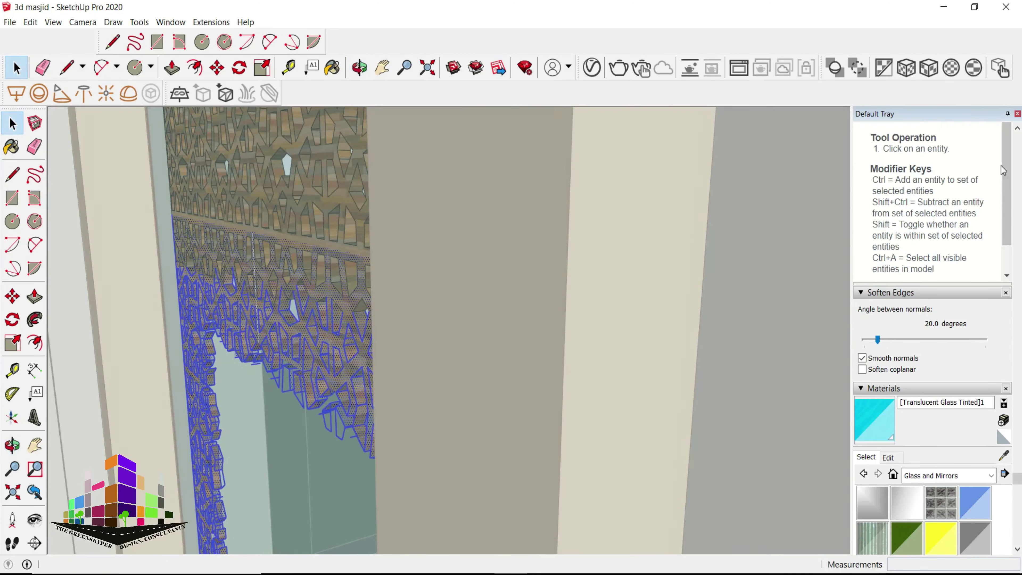
scroll(425, 251, up, 3)
mouse_move(586, 258)
middle_down()
mouse_move(229, 235)
mouse_move(422, 257)
mouse_move(204, 261)
mouse_move(711, 300)
middle_up()
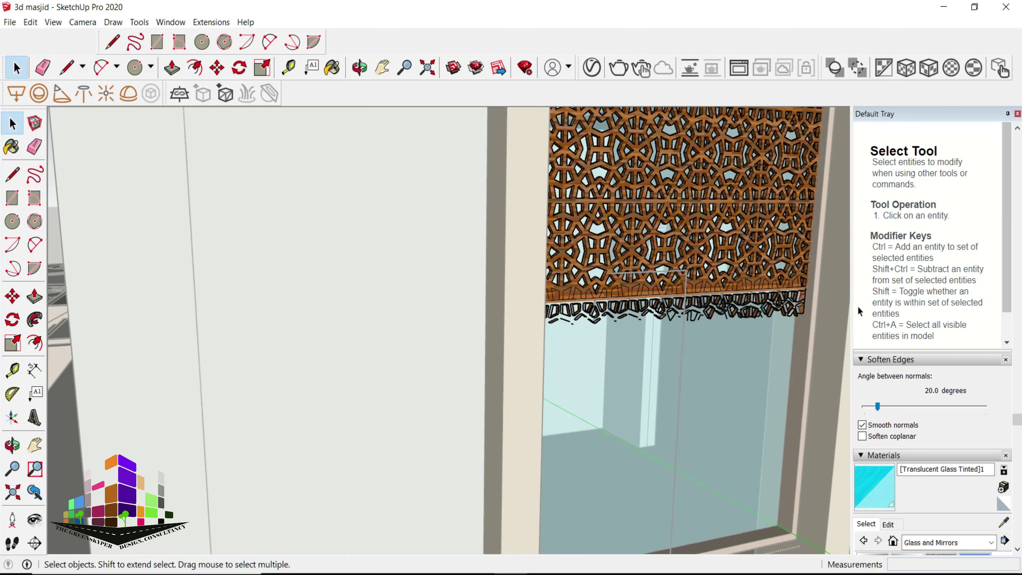
scroll(711, 300, up, 5)
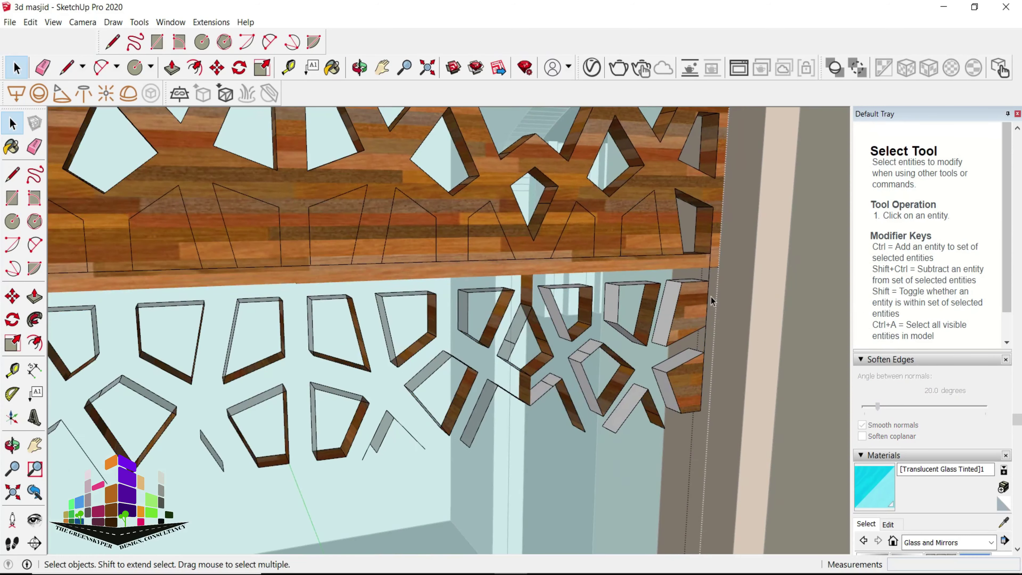
click(648, 234)
key(Delete)
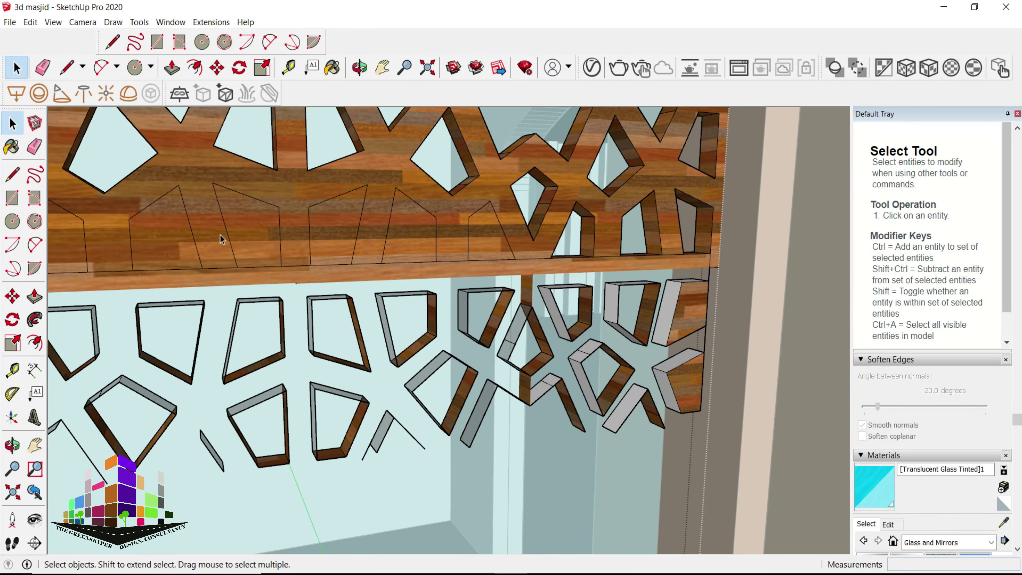
- Delete the lower-left lattice pieces by the pillar and the wood faces along the upper band
scroll(674, 215, down, 5)
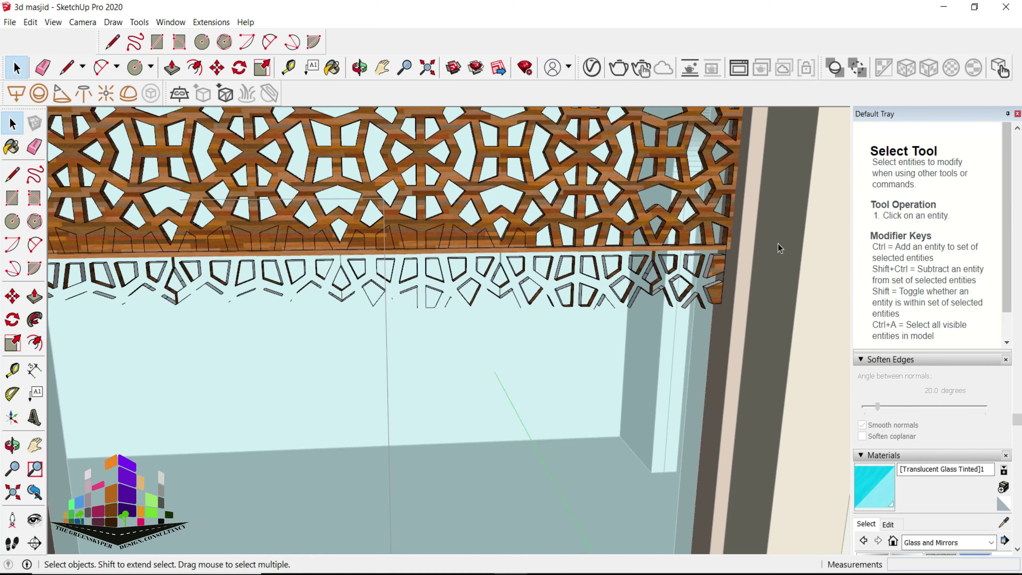
scroll(161, 403, up, 5)
drag(299, 281, 146, 475)
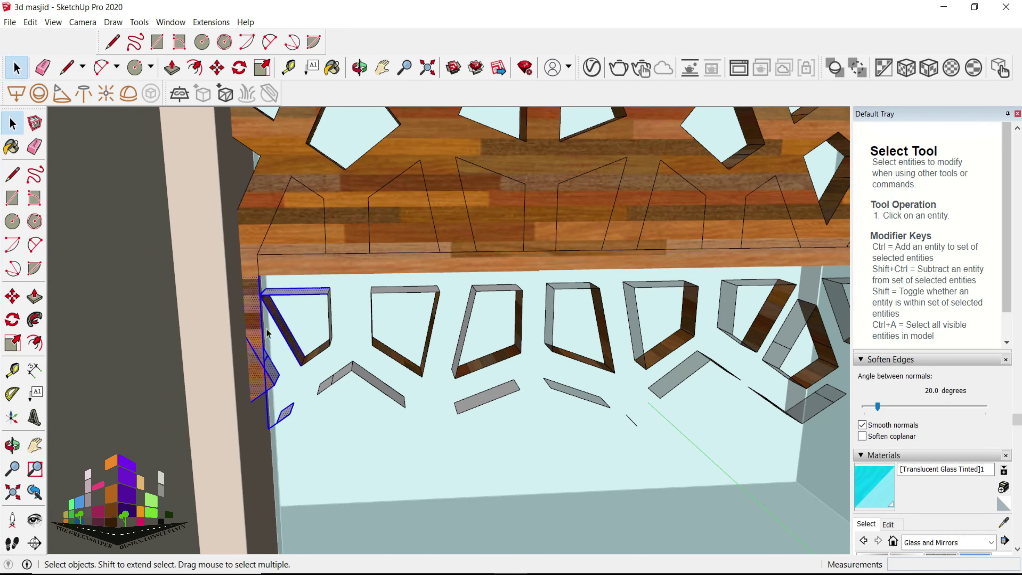
key(Delete)
click(310, 213)
key(Delete)
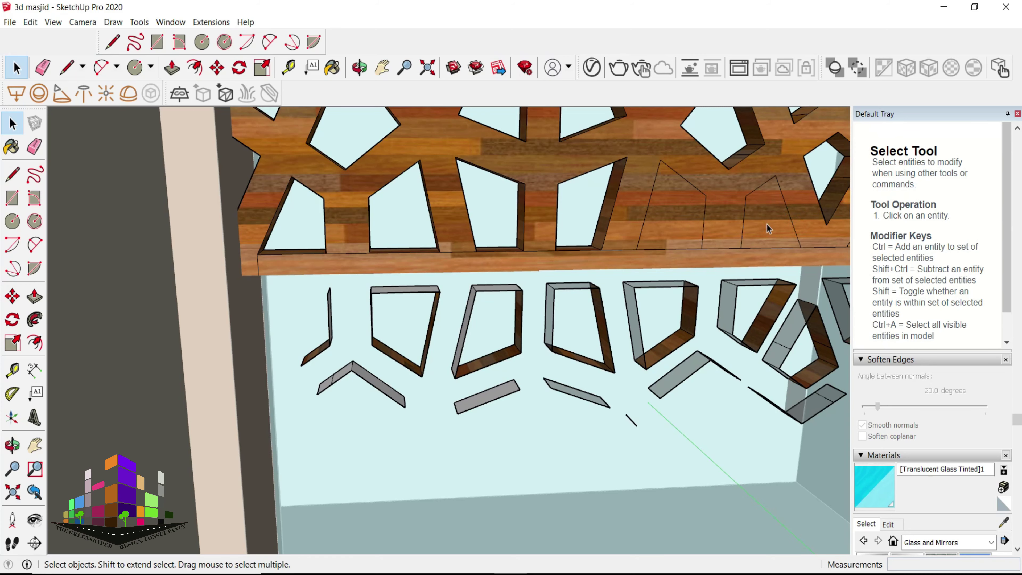
click(767, 224)
scroll(216, 246, down, 5)
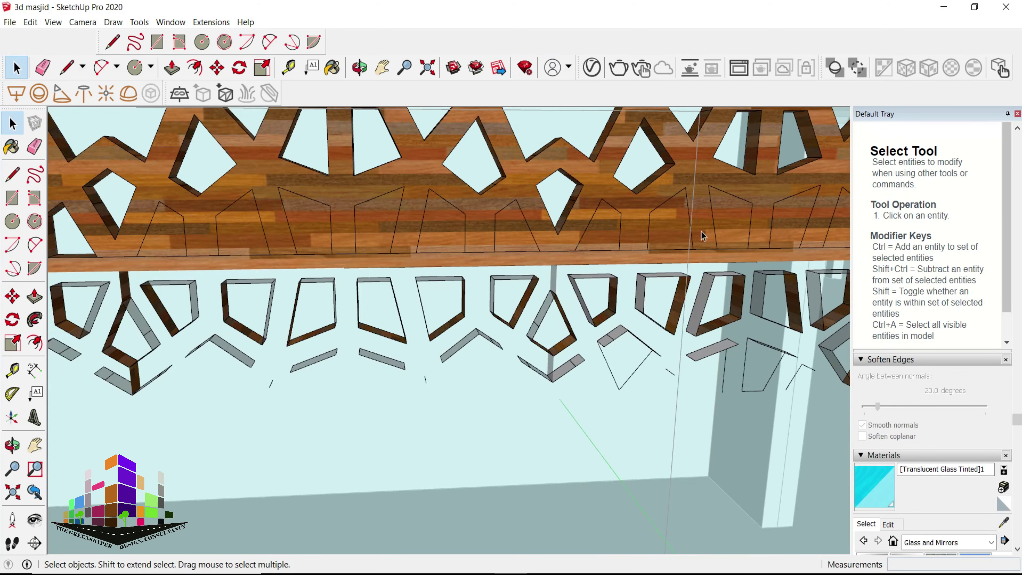
scroll(724, 241, up, 5)
key(Delete)
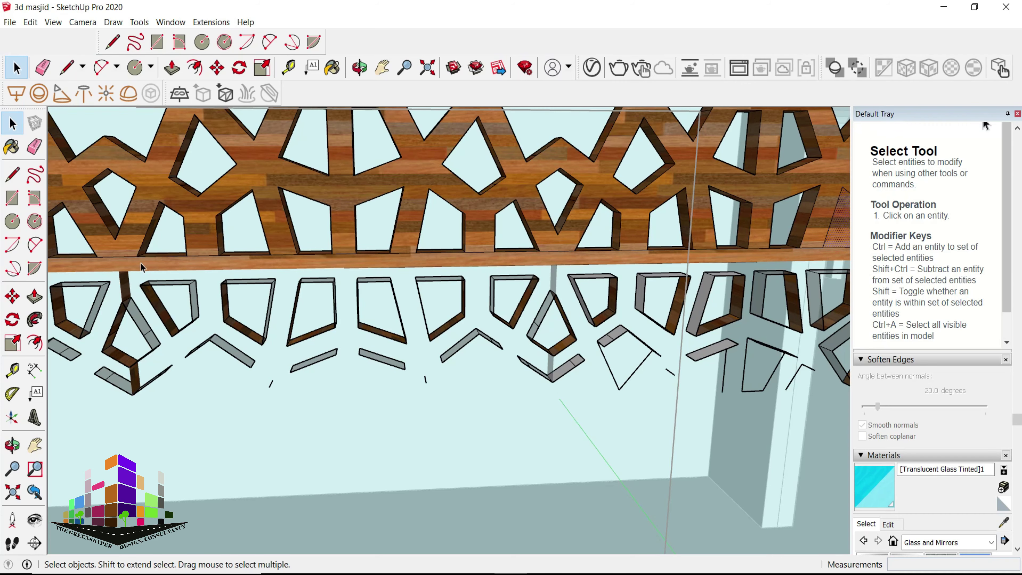
- Delete the remaining lattice row below the rail, leaving clear tinted glass
scroll(636, 252, down, 2)
scroll(636, 252, down, 2)
scroll(636, 251, up, 1)
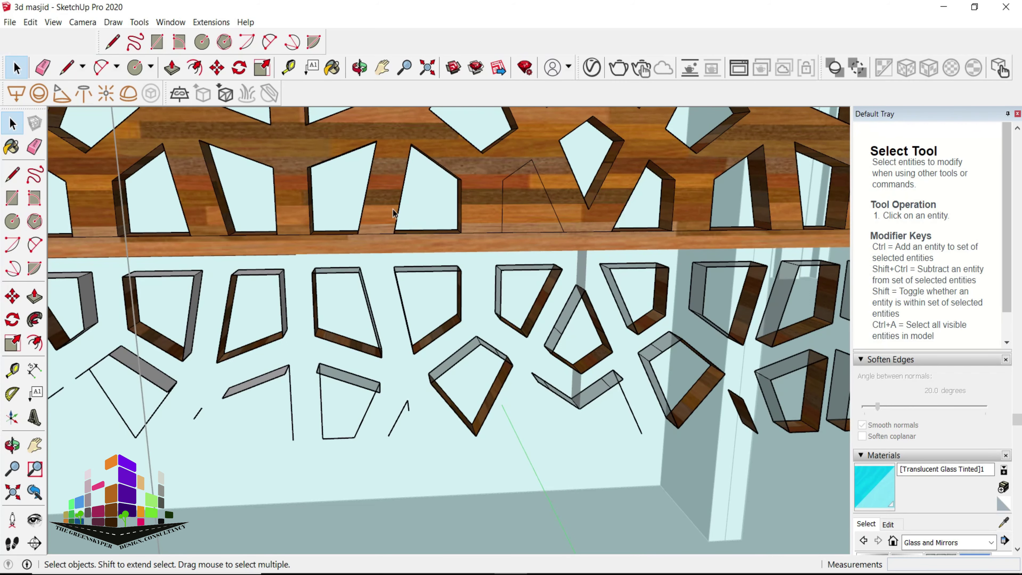
scroll(350, 207, down, 1)
scroll(337, 224, down, 2)
scroll(336, 223, down, 1)
scroll(646, 319, up, 3)
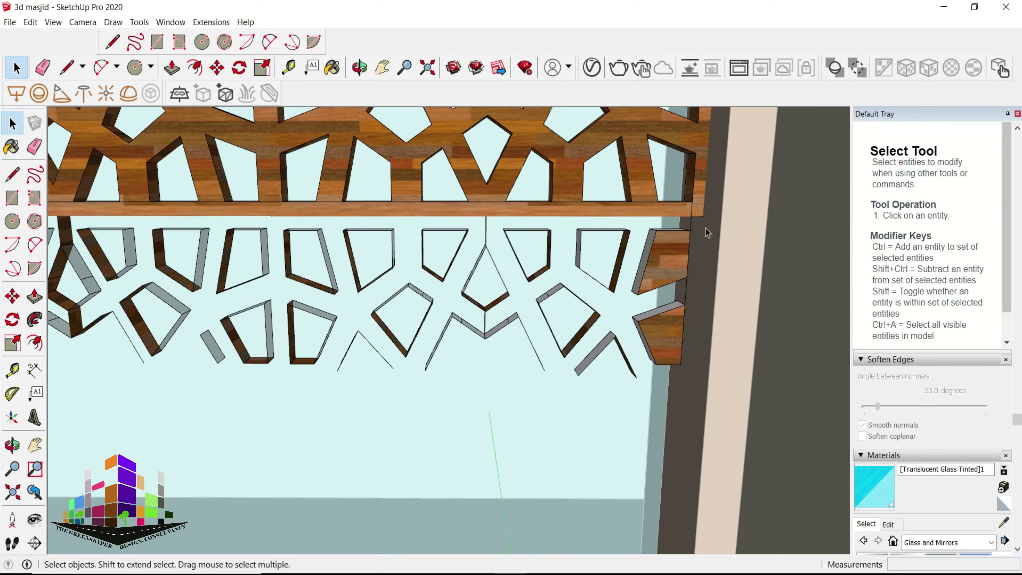
scroll(645, 320, down, 5)
click(192, 242)
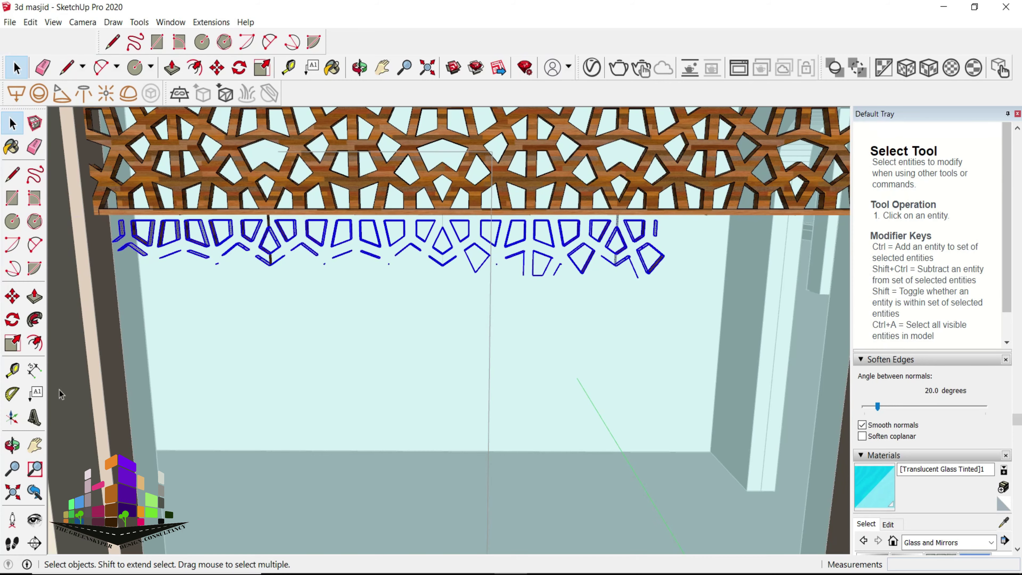
key(Delete)
scroll(119, 238, down, 2)
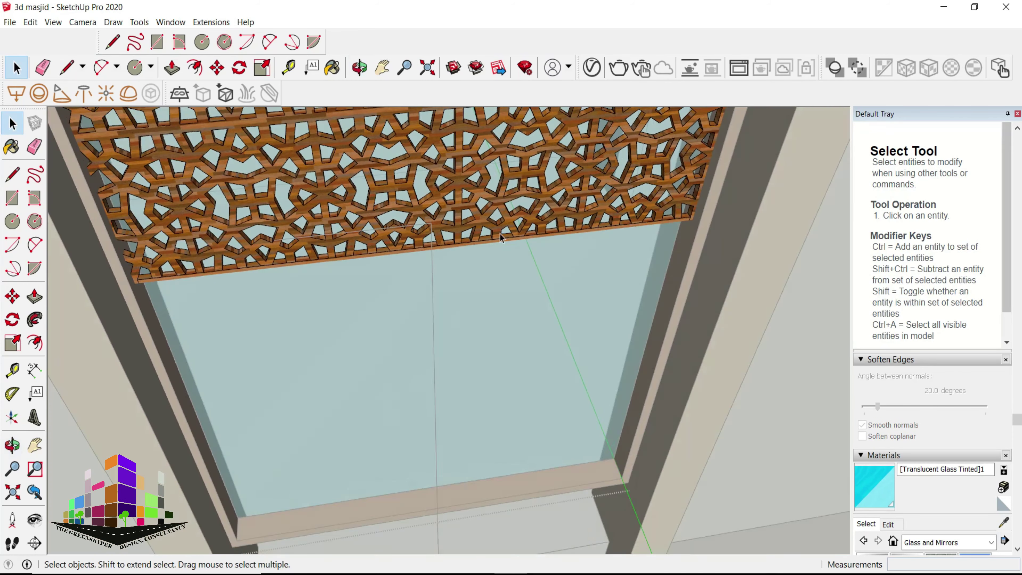
scroll(392, 421, down, 2)
scroll(322, 469, up, 5)
scroll(321, 469, up, 1)
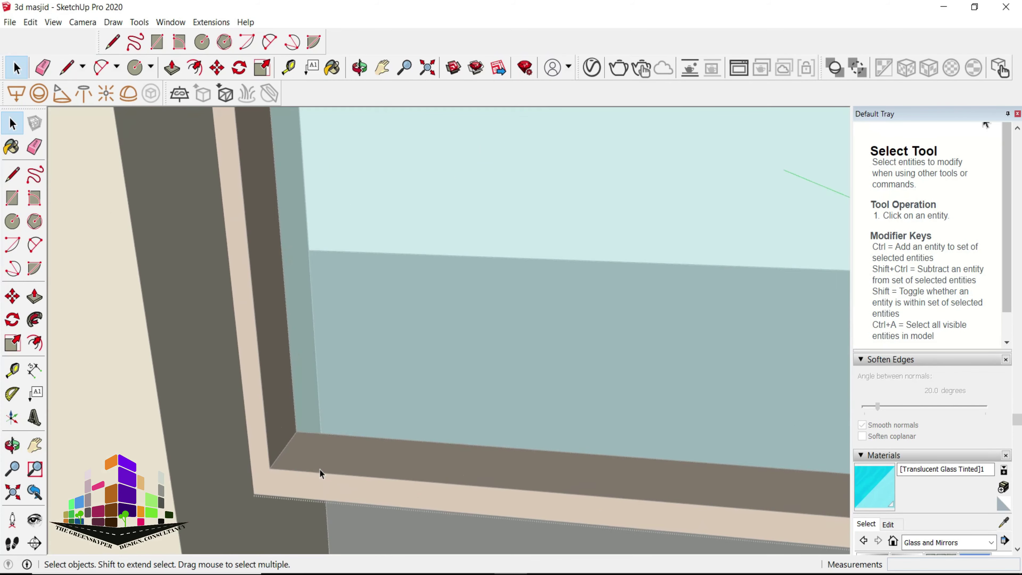
- Push the window sill face 2 inches and push back the wall face beneath the sill
click(302, 458)
text(p2)
key(Return)
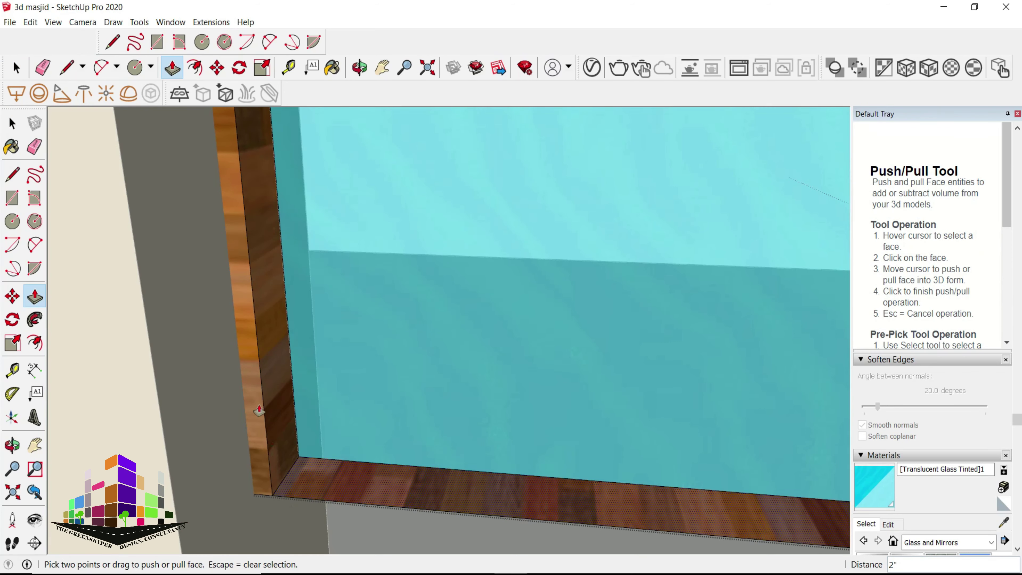
middle_drag(297, 456, 334, 302)
key(space)
click(247, 447)
key(p)
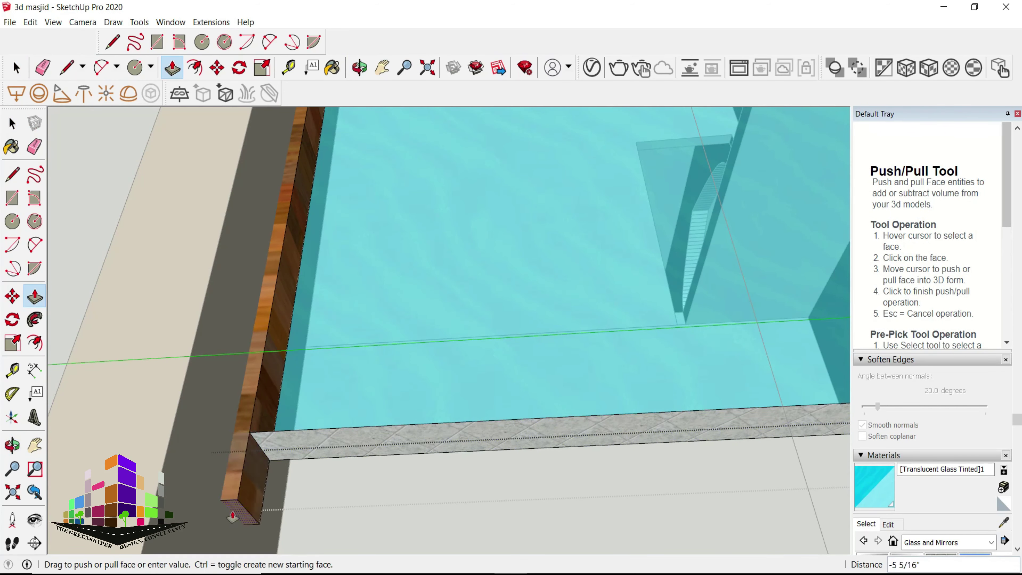
middle_drag(247, 447, 258, 466)
click(286, 448)
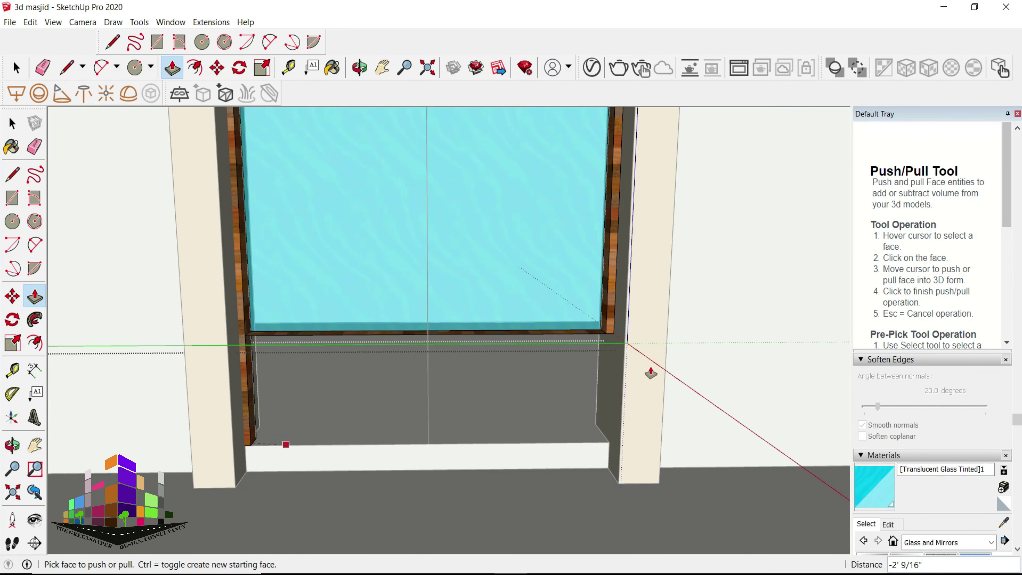
- Orbit around the lattice window, out to a wide masjid view, then up toward the door lattice
mouse_move(648, 370)
middle_down()
mouse_move(598, 347)
mouse_move(462, 514)
mouse_move(680, 393)
middle_up()
scroll(560, 364, up, 3)
scroll(462, 514, down, 3)
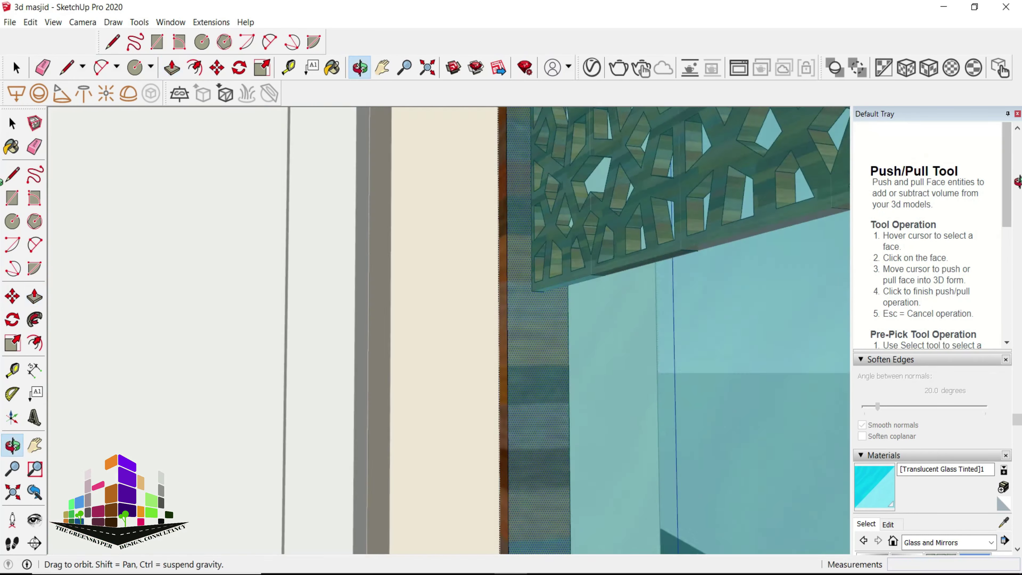
key(l)
middle_drag(456, 280, 806, 292)
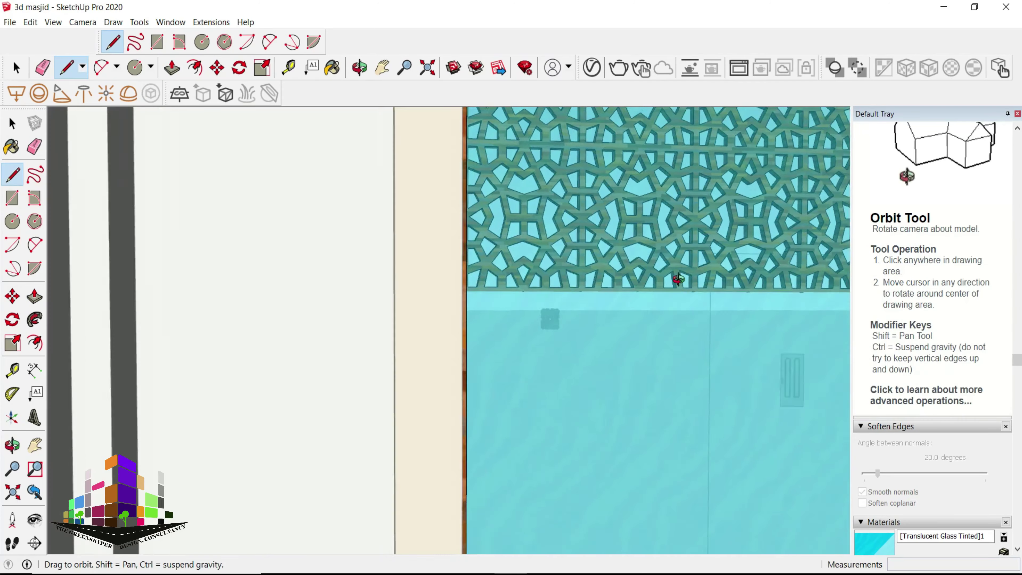
key(space)
mouse_move(641, 398)
middle_down()
mouse_move(833, 408)
mouse_move(600, 427)
mouse_move(635, 176)
middle_up()
scroll(635, 176, up, 5)
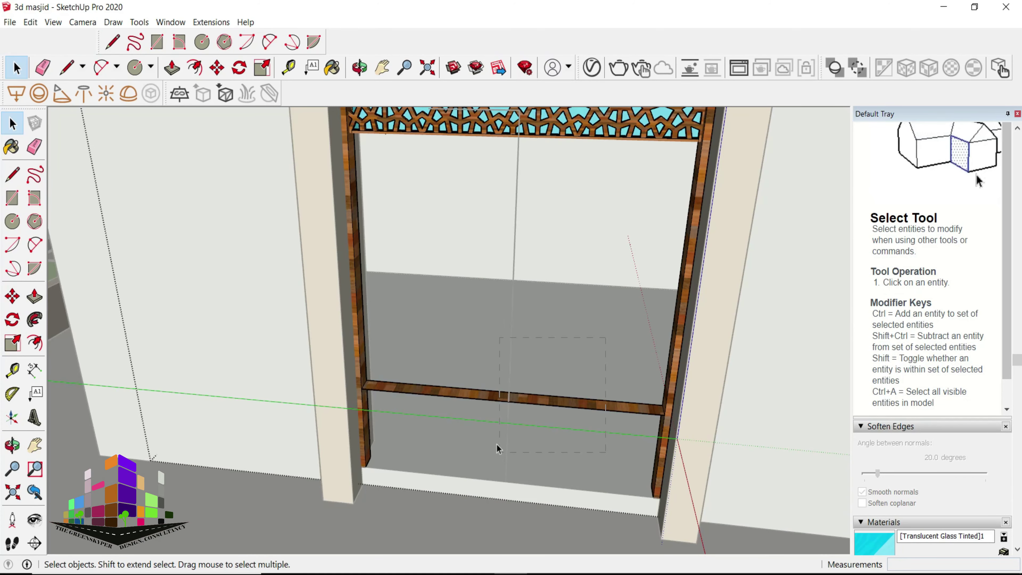
middle_drag(522, 347, 643, 282)
scroll(732, 210, up, 5)
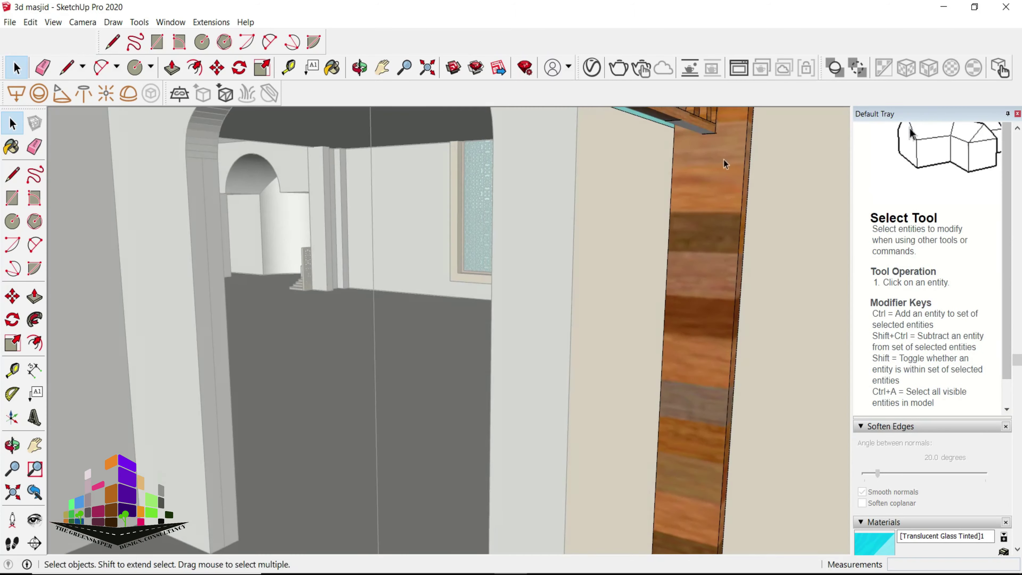
scroll(731, 149, up, 2)
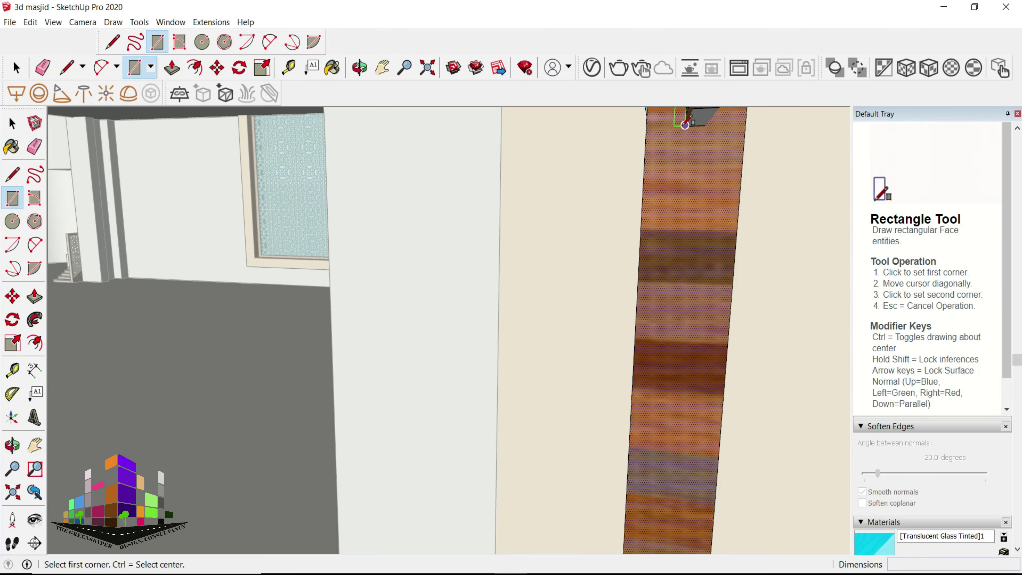
- Try the rectangle, line and eraser tools on the door post, then orbit close to the lattice corner
click(715, 125)
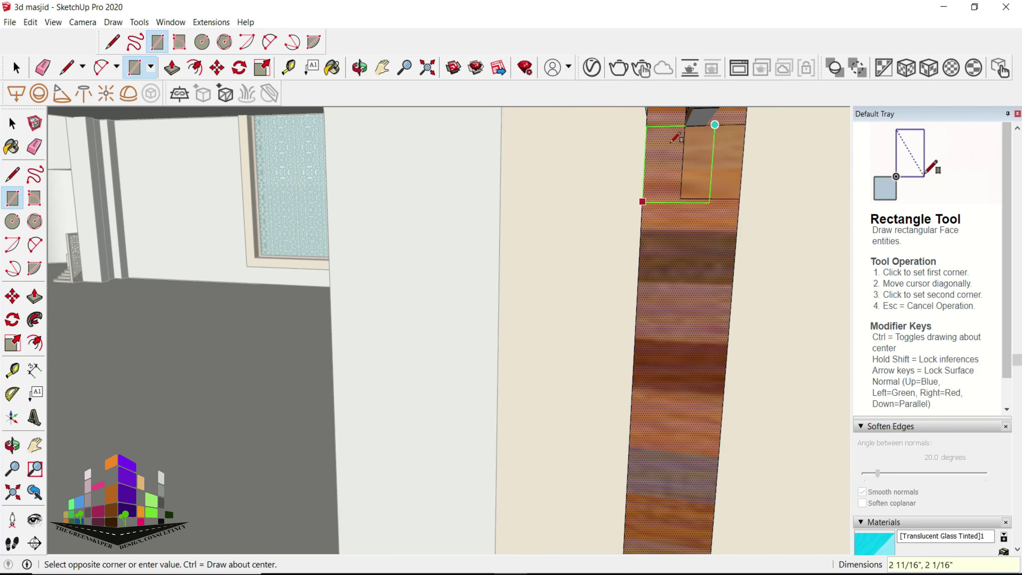
key(l)
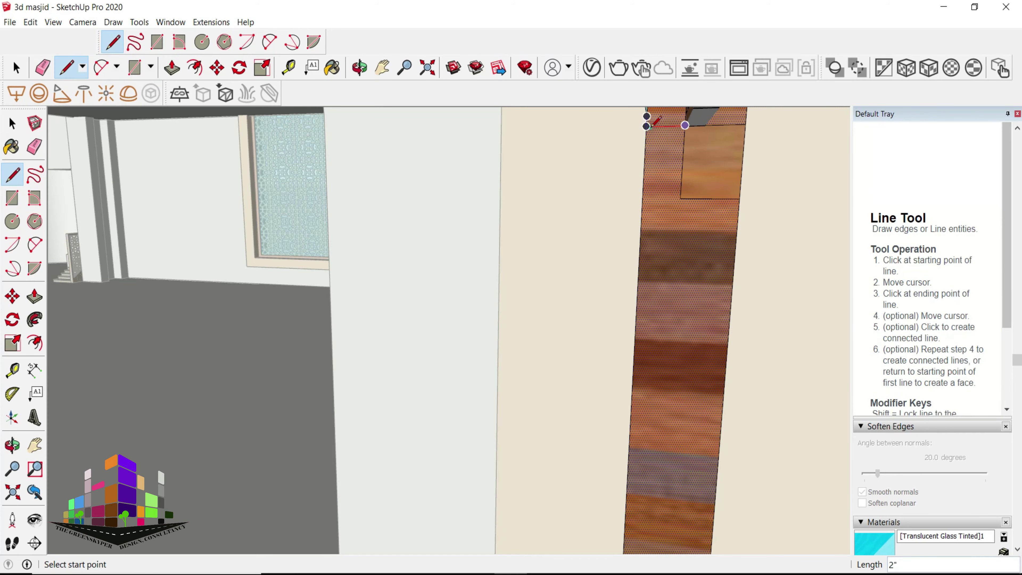
key(e)
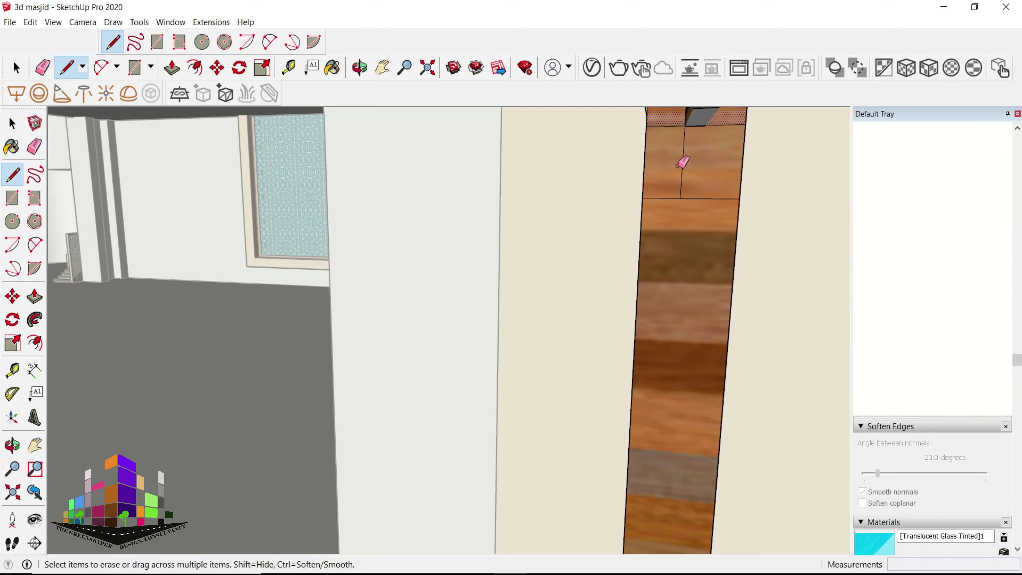
key(p)
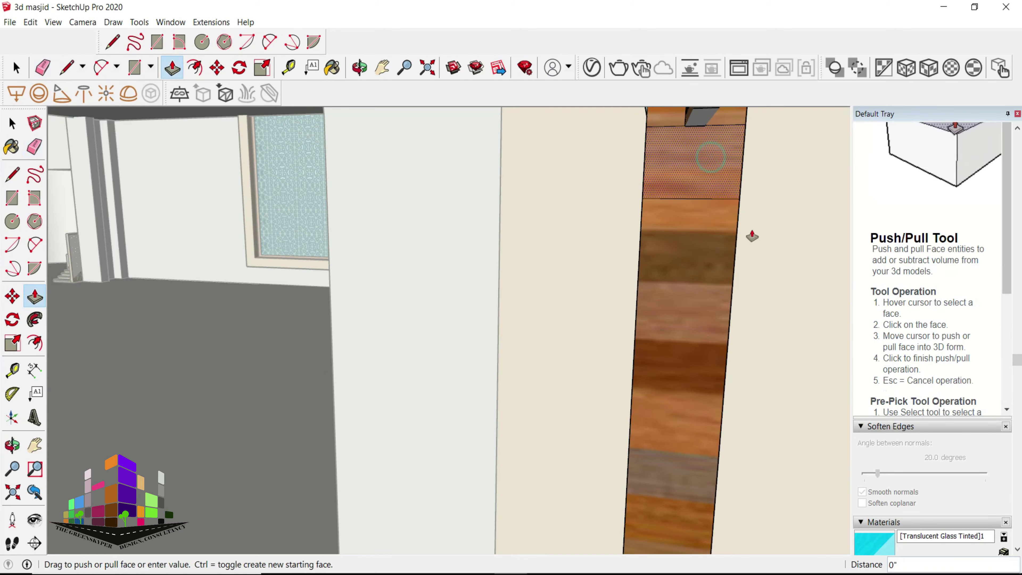
mouse_move(751, 235)
middle_down()
mouse_move(392, 313)
mouse_move(421, 305)
mouse_move(130, 307)
middle_up()
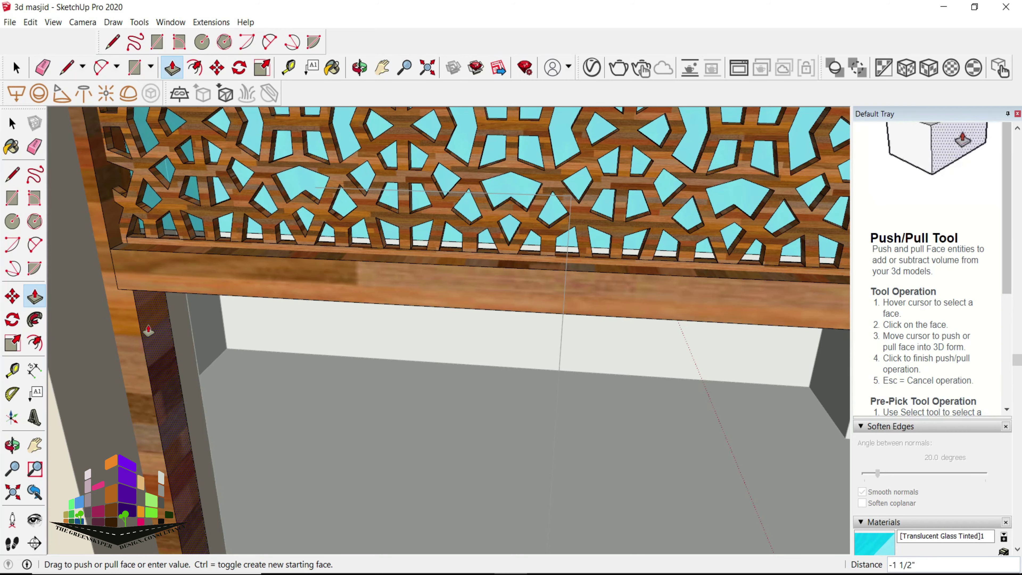
middle_drag(149, 330, 427, 297)
scroll(427, 297, up, 3)
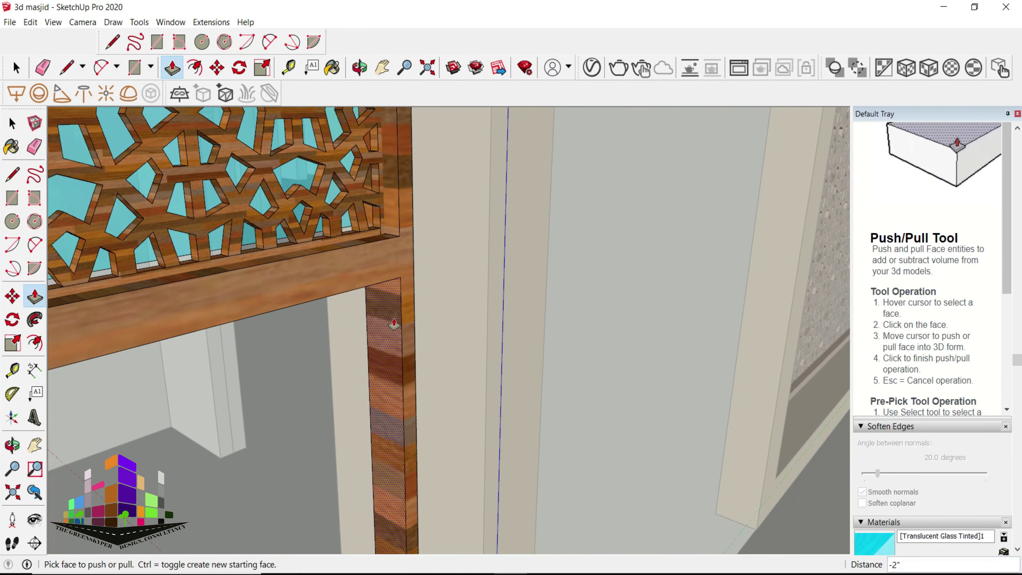
scroll(500, 215, down, 3)
scroll(541, 247, down, 3)
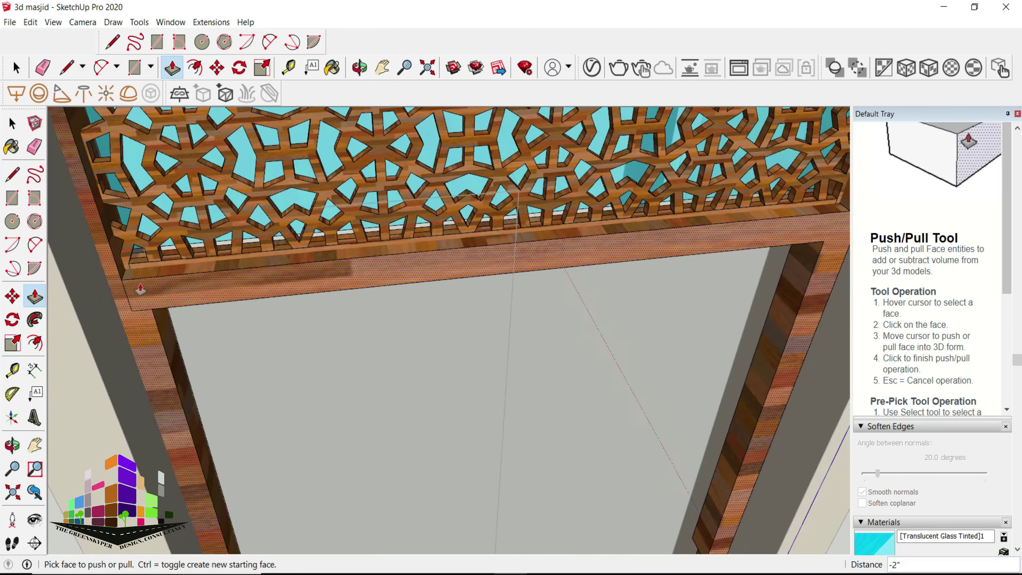
key(e)
key(space)
scroll(263, 262, down, 5)
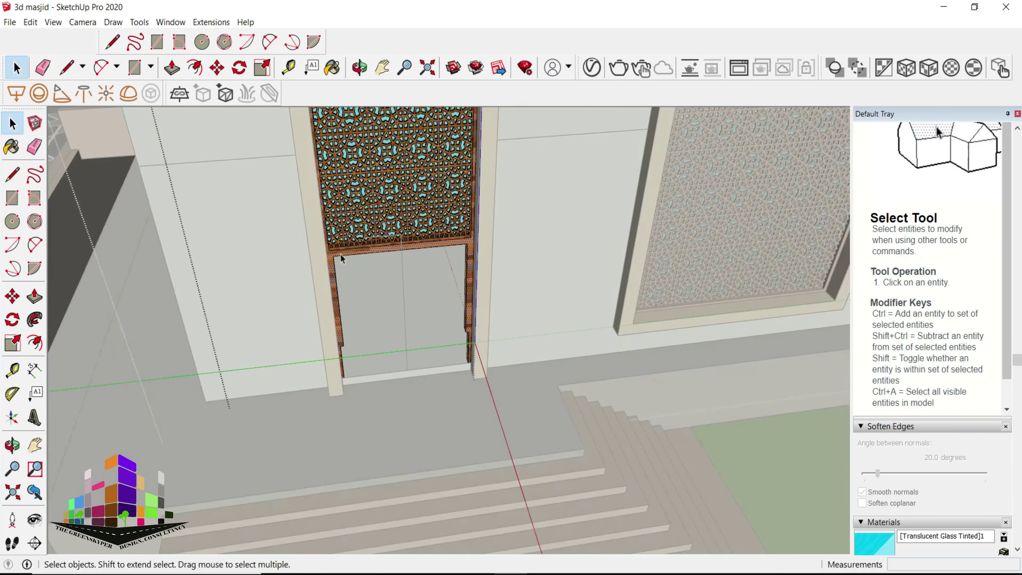
- Push the door-post faces in by 2 inches and view the arched doorway and stairs
middle_drag(263, 263, 300, 330)
scroll(300, 331, up, 5)
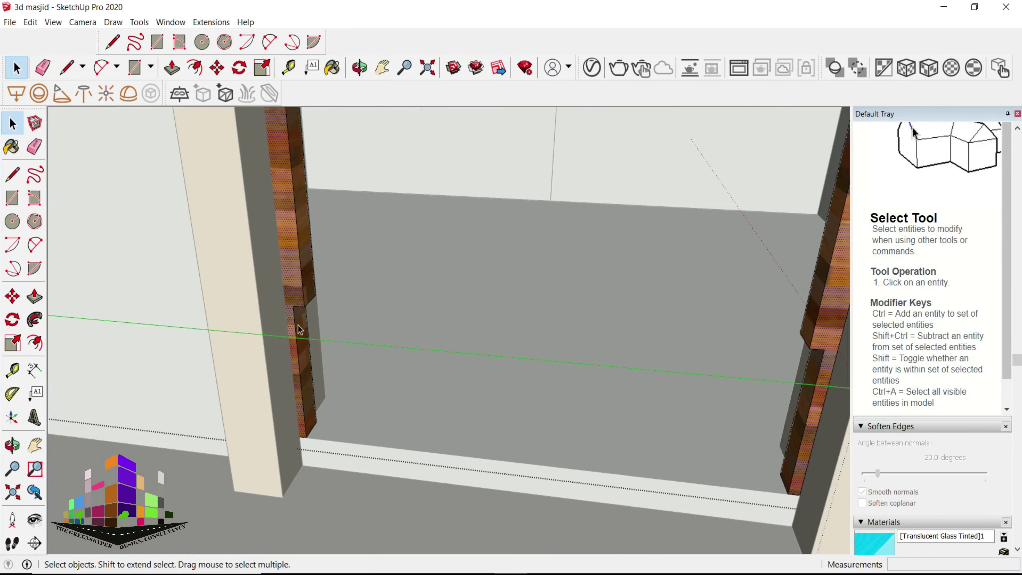
key(p)
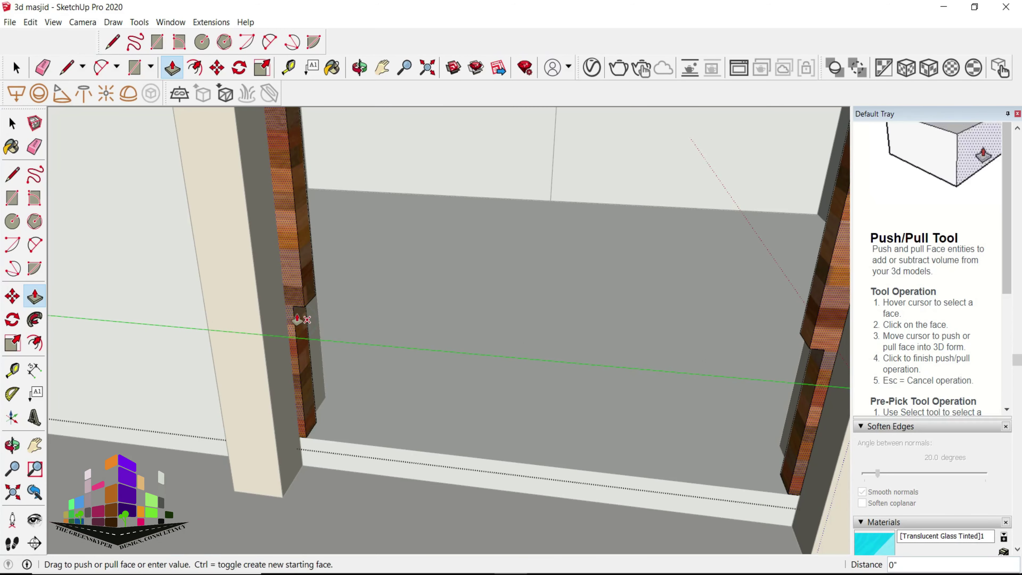
key(space)
key(p)
click(297, 316)
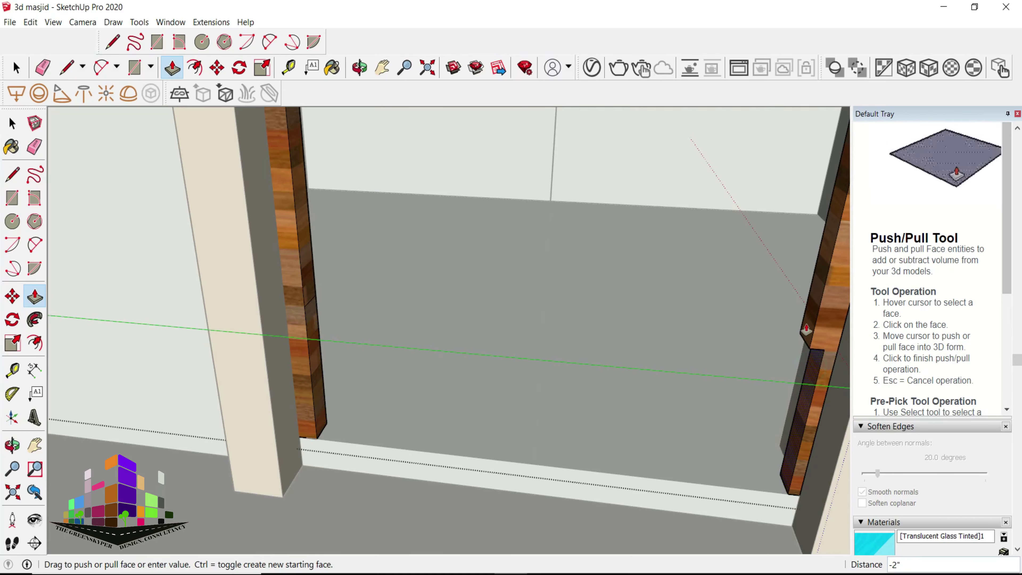
click(806, 330)
key(space)
scroll(445, 388, down, 5)
middle_drag(463, 397, 501, 389)
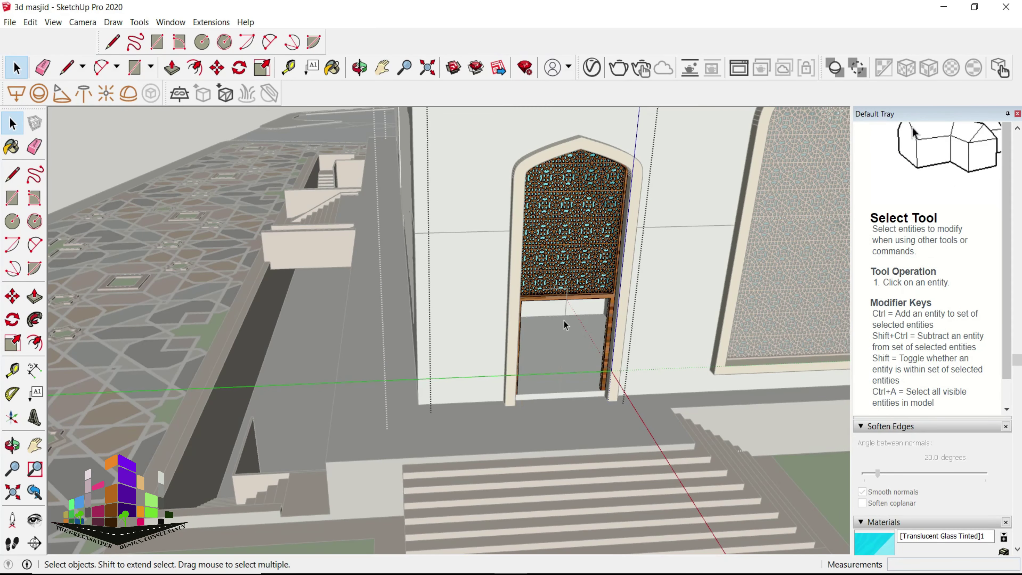
- Select the doorway component and the edge beneath the lattice screen
scroll(565, 325, up, 4)
click(567, 334)
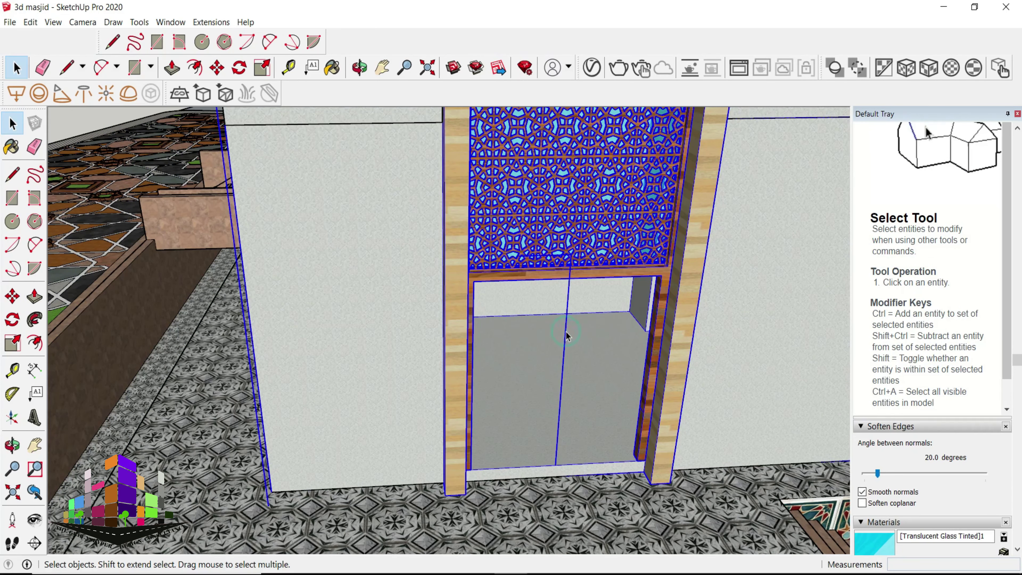
scroll(567, 334, down, 2)
scroll(553, 250, up, 4)
scroll(536, 244, up, 3)
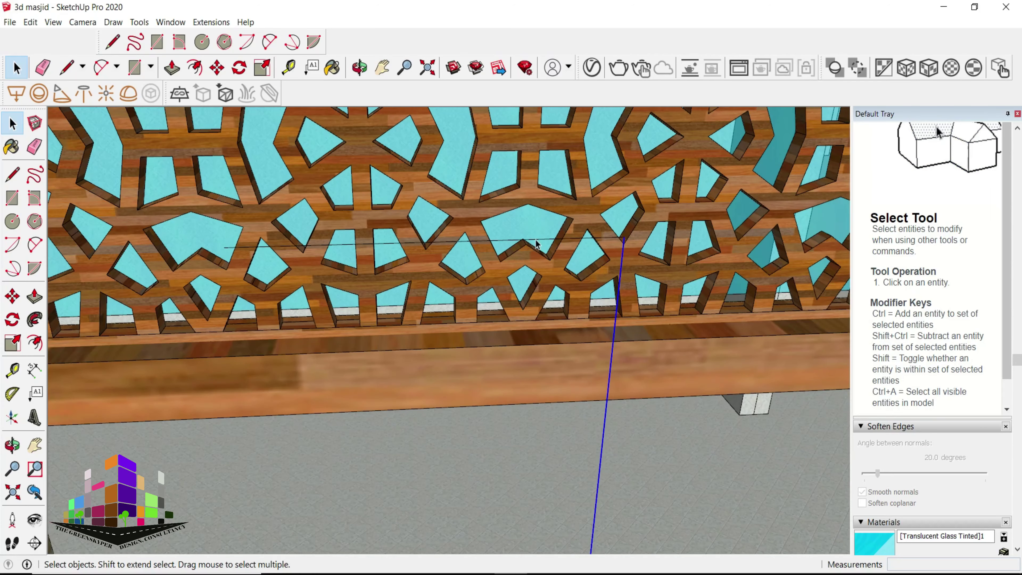
click(536, 241)
mouse_move(566, 380)
middle_down()
mouse_move(799, 354)
mouse_move(349, 392)
mouse_move(376, 407)
middle_up()
- Pull the strip face below the lattice out by 1/2 inch
click(378, 402)
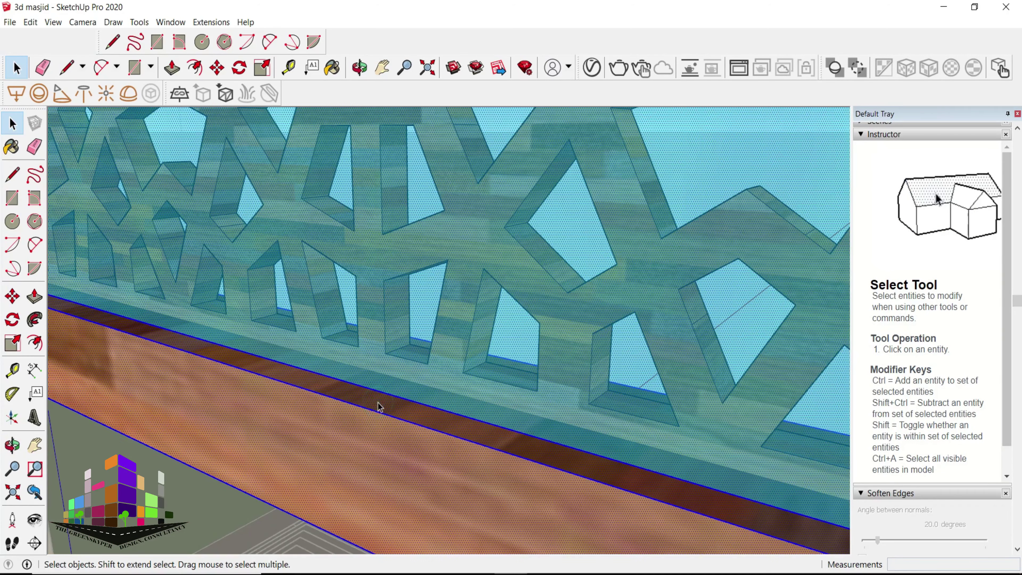
key(p)
mouse_move(324, 429)
middle_down()
mouse_move(129, 421)
mouse_move(568, 441)
middle_up()
click(568, 441)
click(494, 446)
mouse_move(495, 446)
middle_down()
mouse_move(696, 417)
mouse_move(299, 417)
mouse_move(464, 298)
mouse_move(770, 261)
middle_up()
key(space)
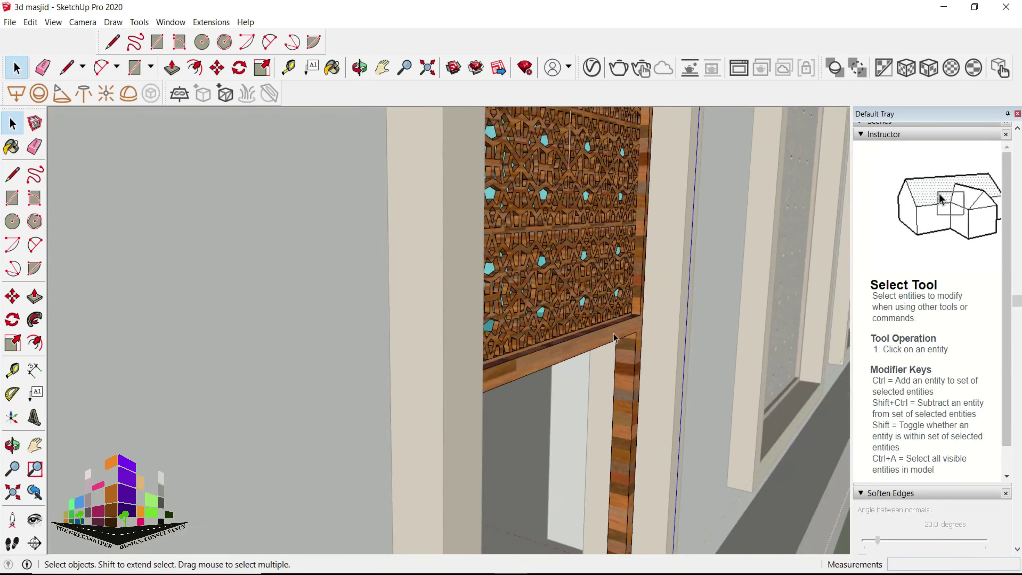
- Select the entire carved double door and paste a copy into the doorway
scroll(770, 261, down, 5)
scroll(790, 318, down, 2)
scroll(517, 373, up, 2)
scroll(517, 373, down, 8)
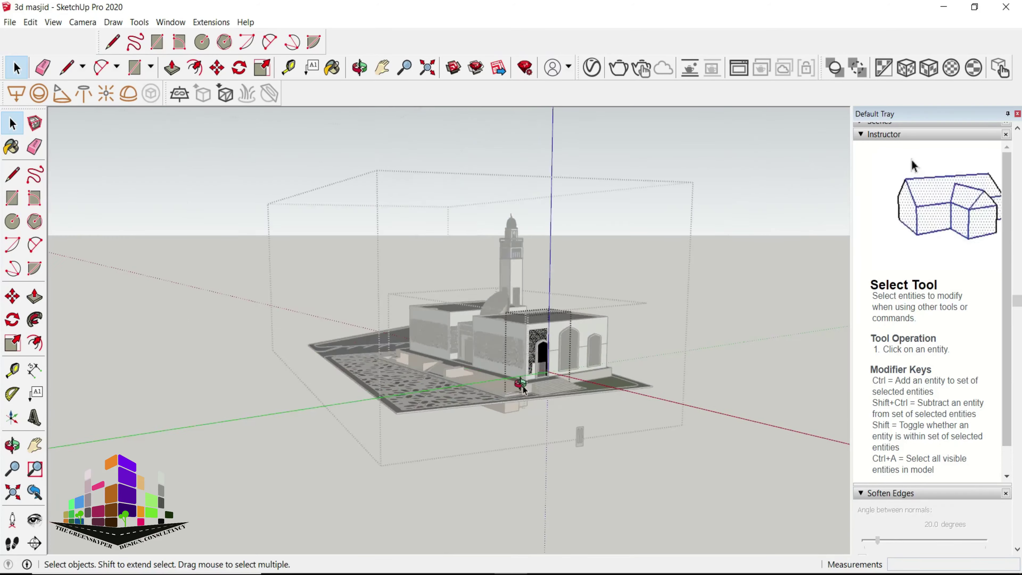
middle_drag(517, 373, 477, 329)
scroll(492, 353, up, 10)
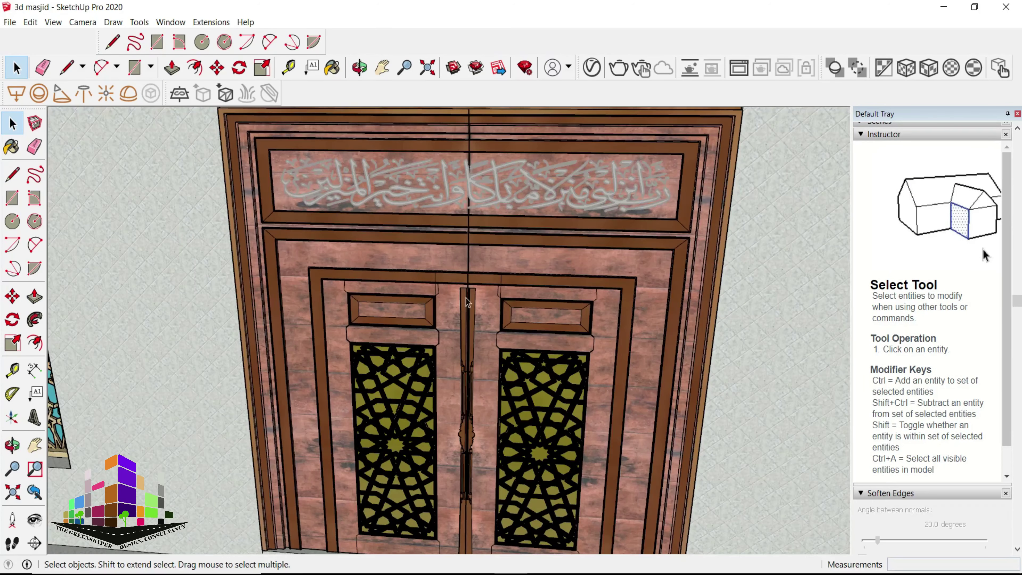
triple_click(413, 269)
scroll(254, 404, up, 10)
scroll(358, 450, down, 5)
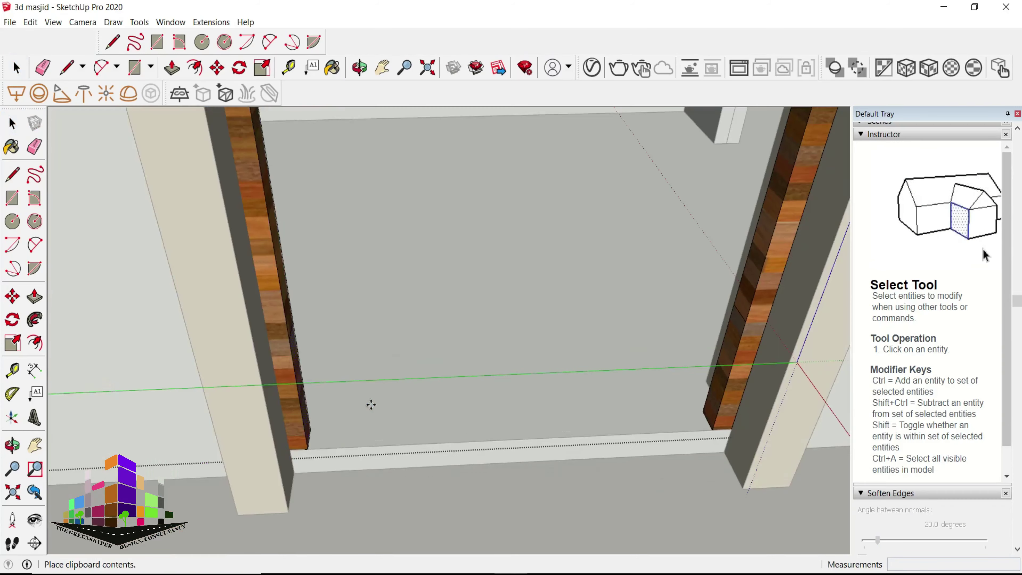
middle_drag(370, 407, 575, 372)
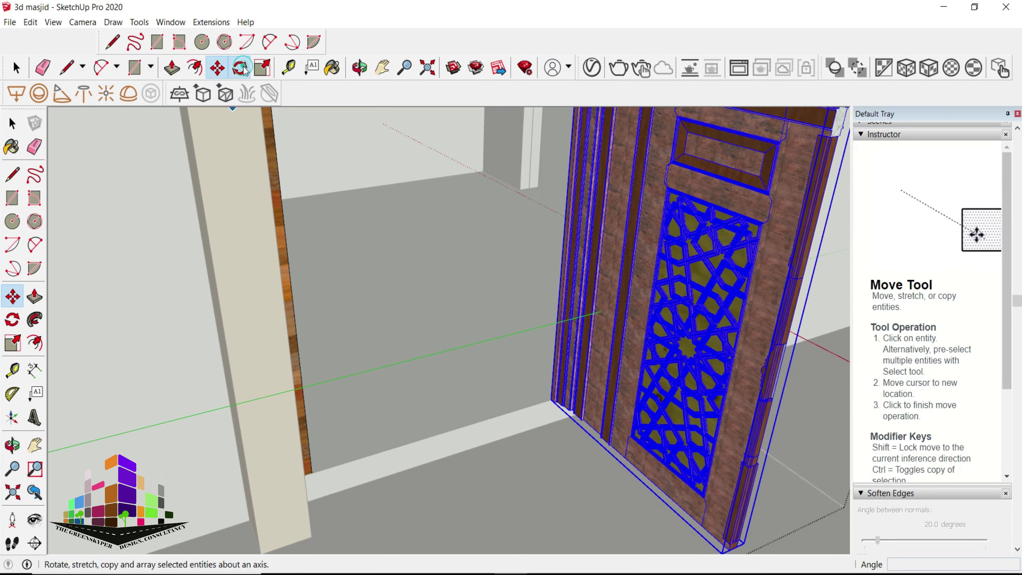
- Rotate the pasted door 90° so it stands upright
click(12, 319)
scroll(523, 334, up, 5)
mouse_move(503, 342)
middle_down()
mouse_move(533, 329)
mouse_move(512, 393)
middle_up()
scroll(551, 330, up, 3)
click(174, 344)
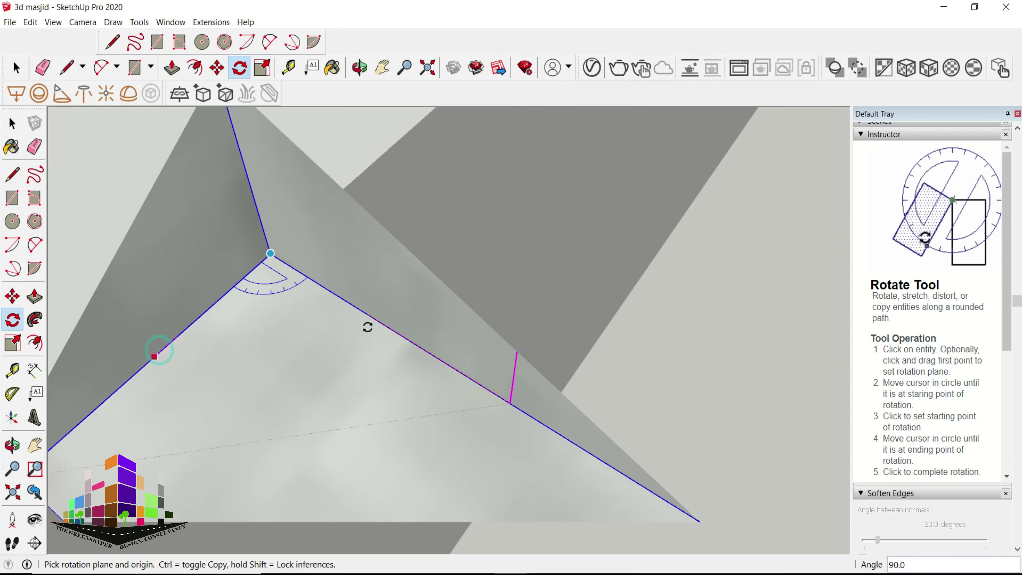
scroll(442, 288, down, 3)
scroll(413, 283, down, 3)
middle_drag(413, 283, 466, 314)
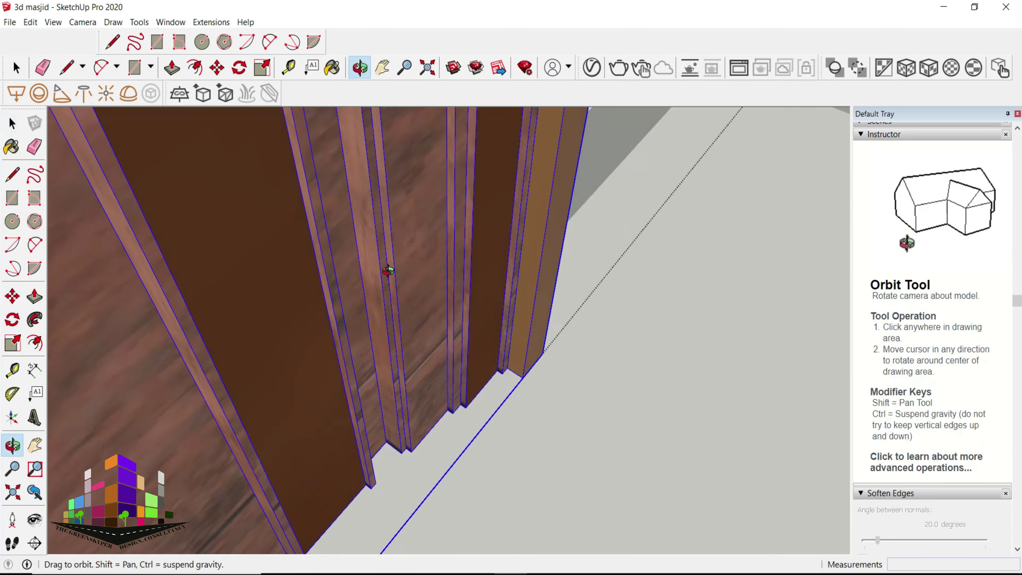
- Move the door beneath the lattice and start scaling it to about 0.89
key(space)
key(m)
scroll(483, 326, down, 3)
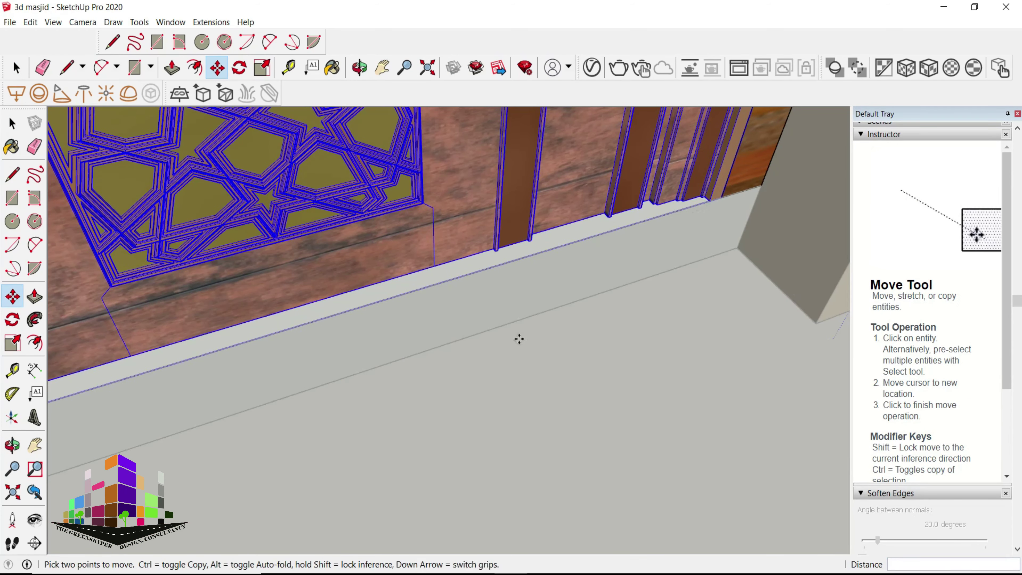
key(s)
scroll(510, 358, up, 5)
middle_drag(418, 266, 431, 264)
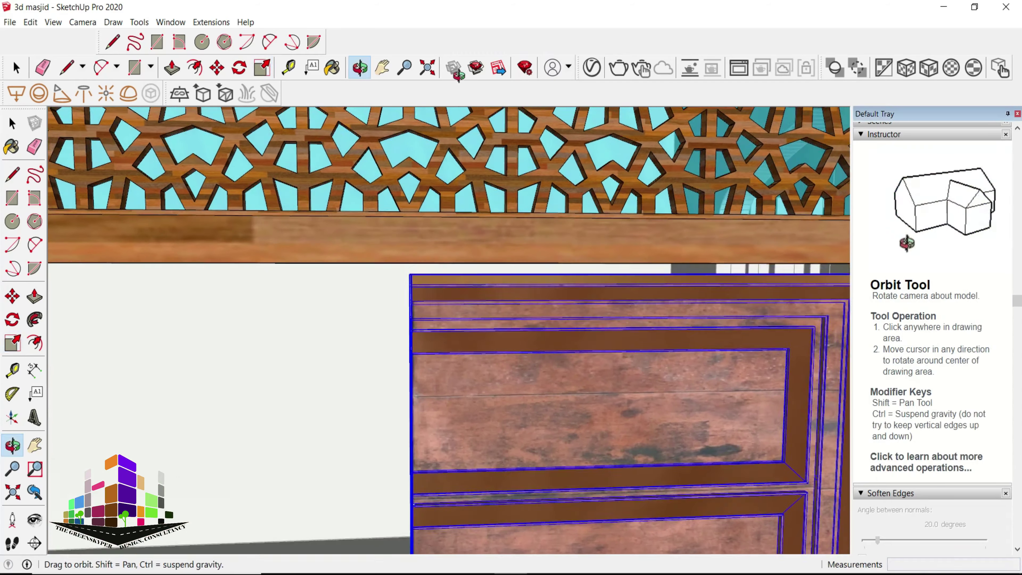
scroll(431, 264, down, 3)
mouse_move(511, 383)
middle_down()
mouse_move(547, 331)
mouse_move(483, 362)
middle_up()
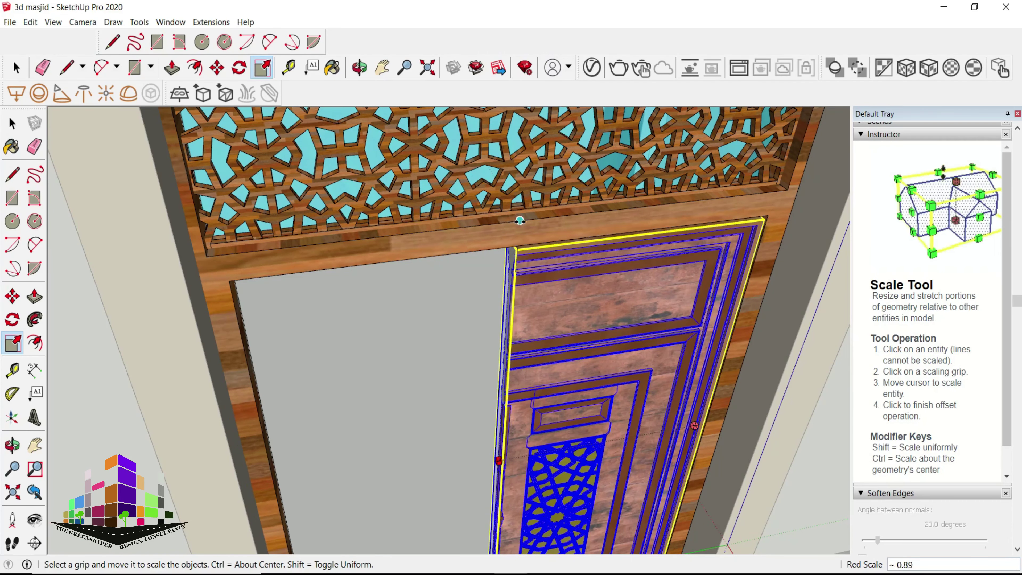
- Scale the door leaf up until it meets the lattice beam
middle_drag(595, 241, 614, 222)
scroll(615, 222, up, 5)
scroll(616, 282, up, 3)
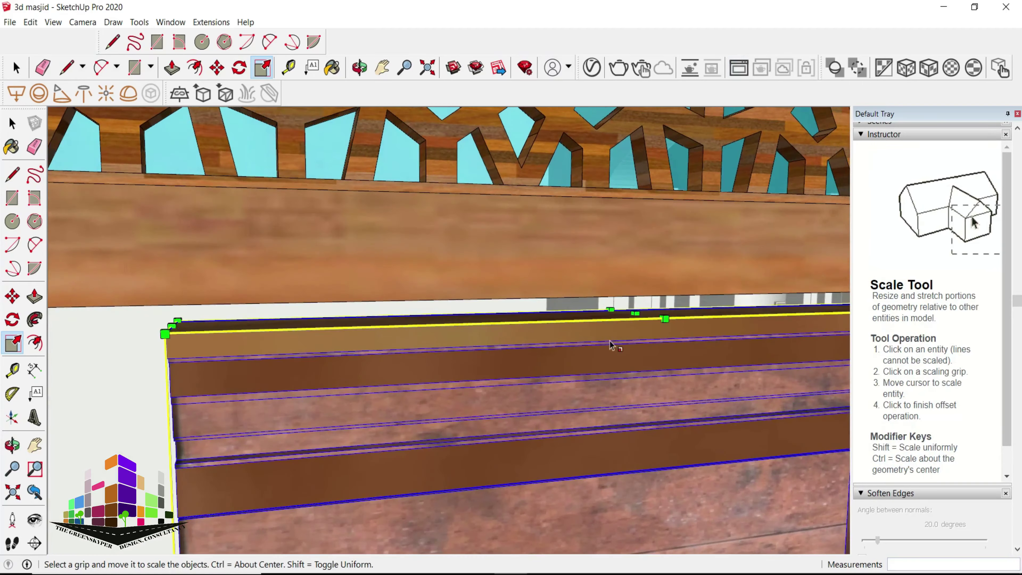
click(636, 292)
key(space)
scroll(491, 276, down, 5)
scroll(491, 276, down, 3)
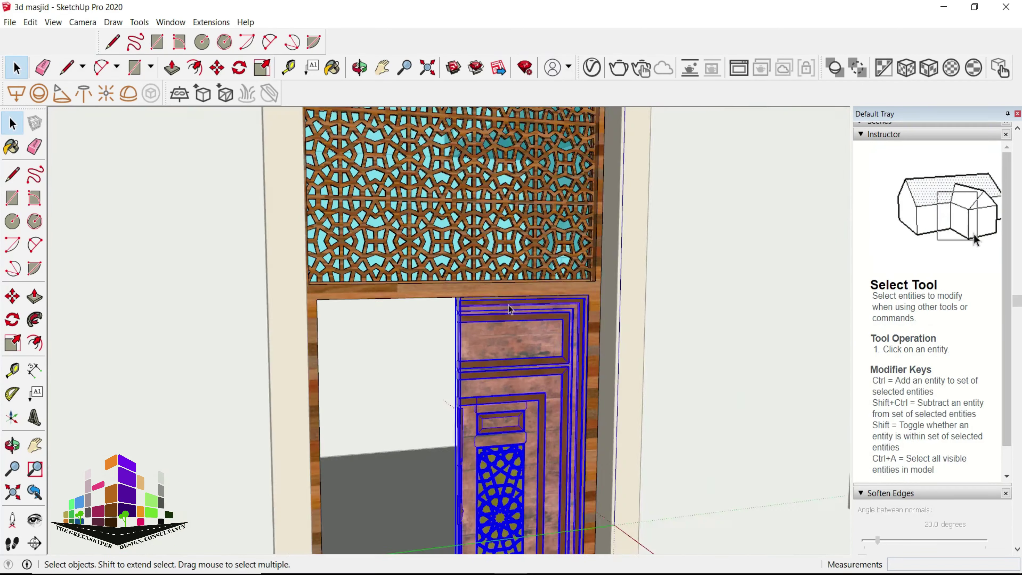
middle_drag(491, 277, 513, 434)
scroll(500, 409, up, 4)
- Copy the leaf with Move+Ctrl, Flip Along Red, and place it beside the original
key(m)
click(500, 410)
key(ctrl)
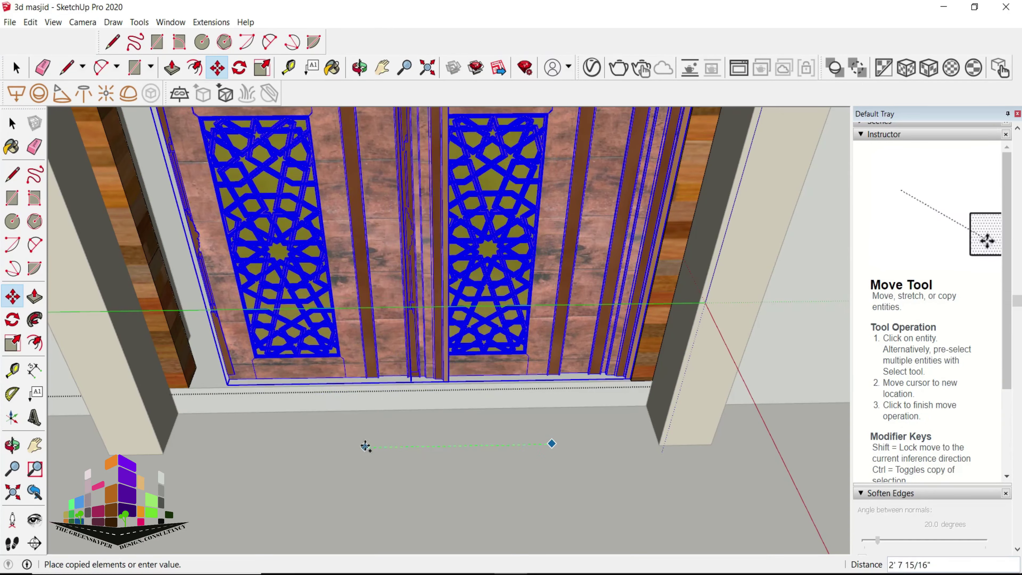
click(416, 372)
right_click(416, 373)
click(461, 495)
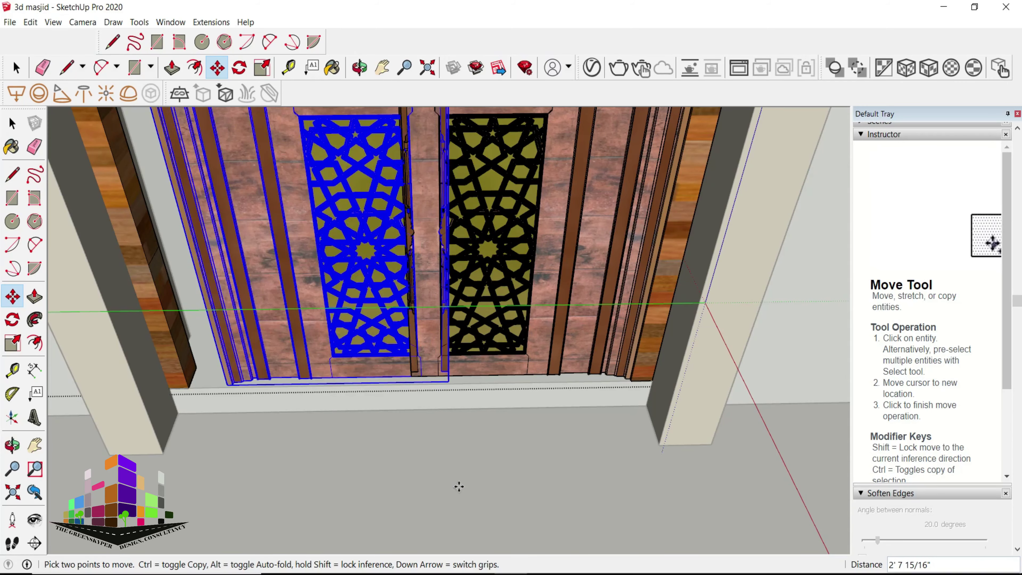
scroll(469, 364, up, 5)
click(384, 418)
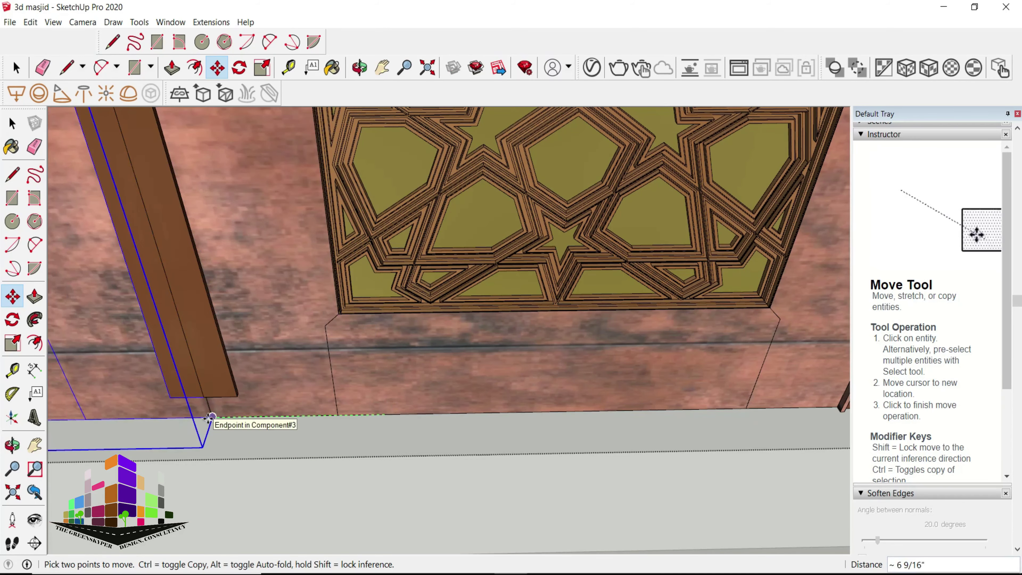
key(space)
scroll(472, 421, down, 3)
scroll(480, 472, down, 3)
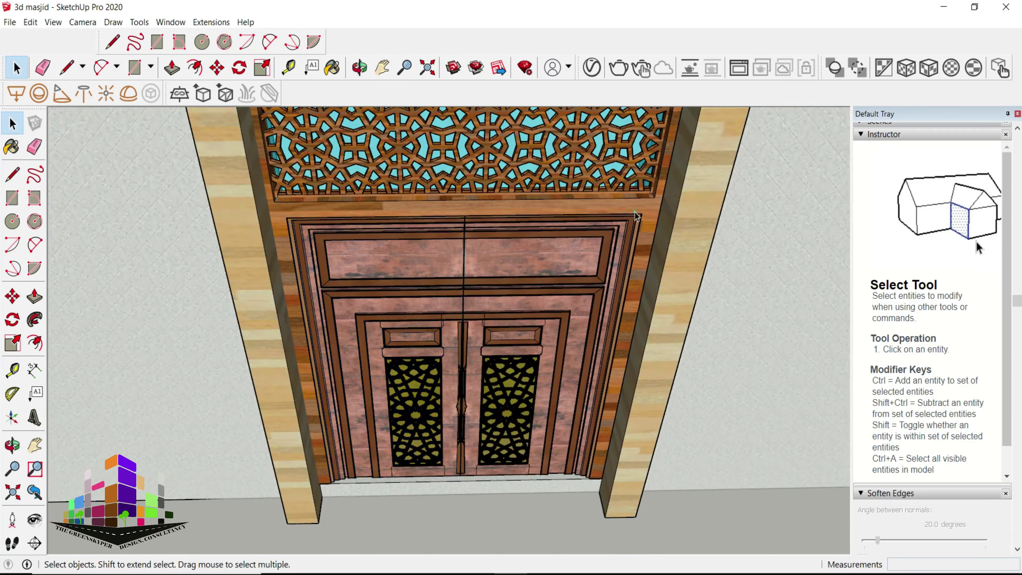
- Pick the door's base point with Move and check the doorway from several angles
scroll(604, 233, down, 5)
key(m)
scroll(577, 420, up, 3)
click(577, 421)
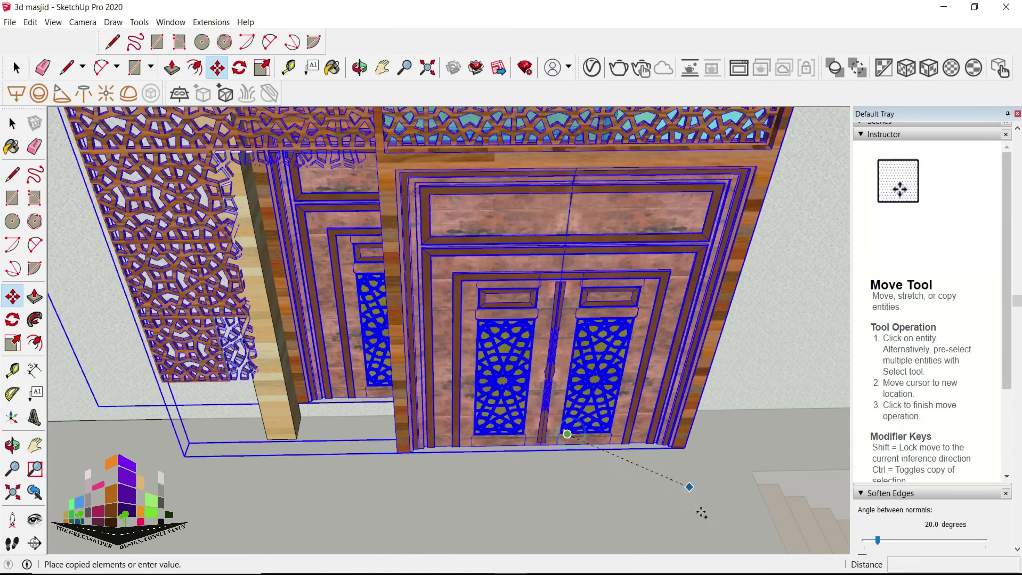
mouse_move(700, 511)
middle_down()
mouse_move(585, 435)
mouse_move(678, 358)
middle_up()
scroll(678, 358, up, 5)
scroll(388, 481, up, 3)
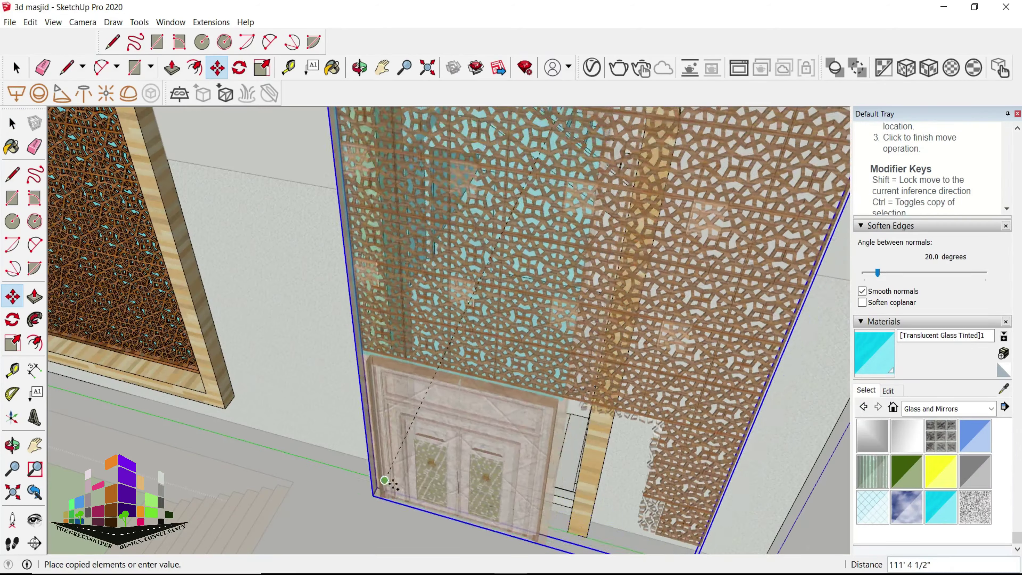
middle_drag(387, 481, 634, 469)
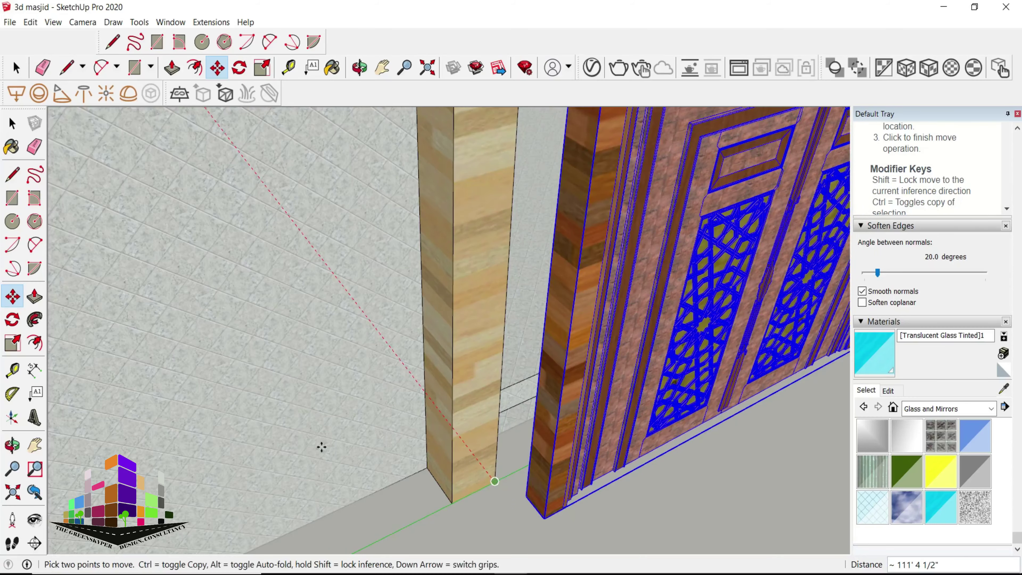
middle_drag(280, 369, 244, 327)
scroll(244, 327, down, 5)
scroll(260, 381, down, 2)
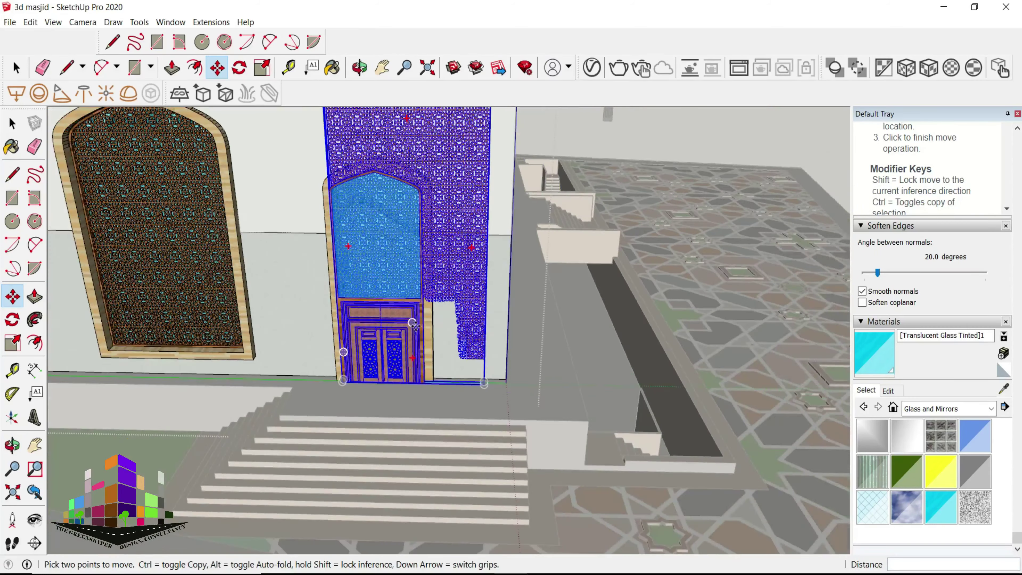
scroll(364, 351, up, 1)
scroll(365, 352, up, 4)
- Snap the door's base corner against the wooden column without flipping the door
right_click(338, 76)
click(555, 262)
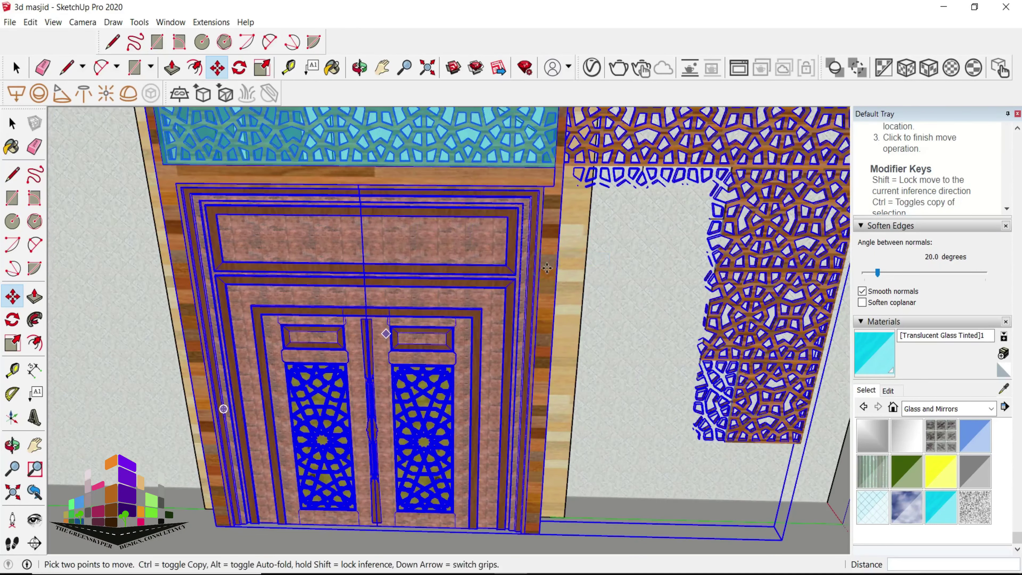
mouse_move(482, 371)
middle_down()
mouse_move(522, 480)
mouse_move(484, 380)
middle_up()
scroll(522, 480, up, 4)
click(533, 477)
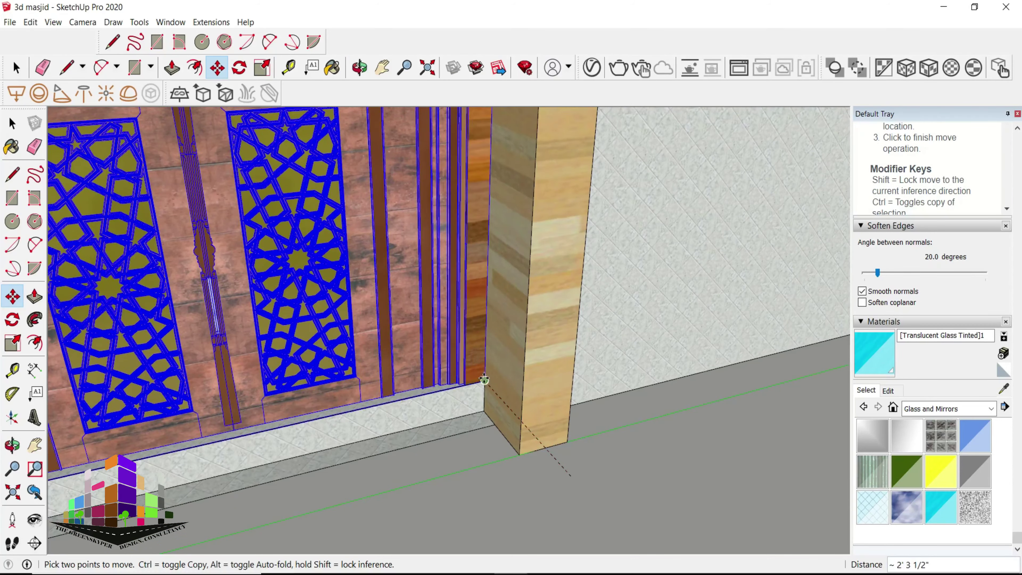
click(396, 418)
scroll(396, 417, down, 4)
scroll(387, 419, down, 2)
scroll(386, 418, down, 10)
key(space)
- Move the roof and wall shell aside to expose the mosque interior
key(m)
scroll(292, 140, up, 2)
click(292, 140)
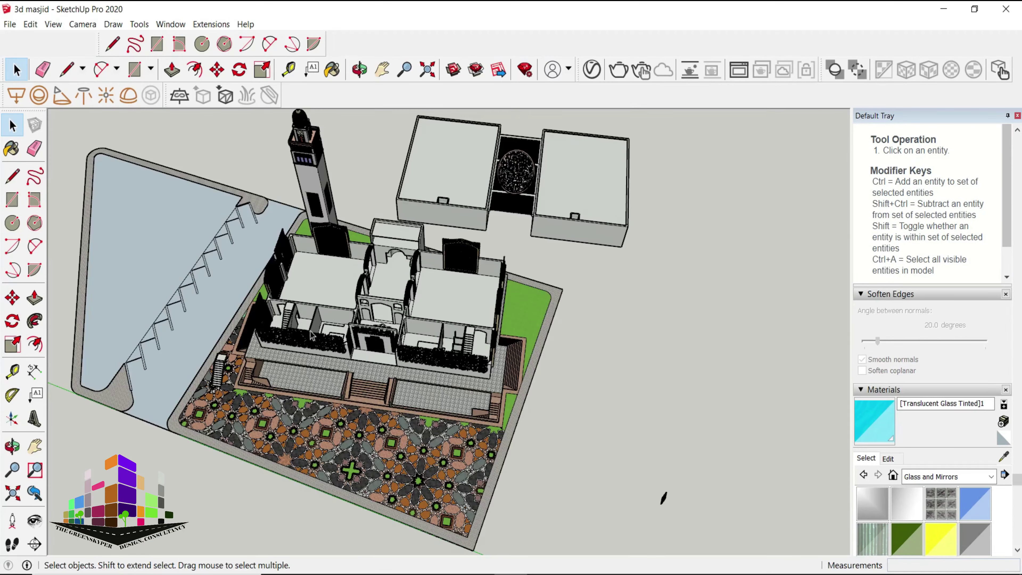
scroll(367, 342, up, 5)
mouse_move(368, 342)
middle_down()
mouse_move(830, 225)
mouse_move(604, 282)
middle_up()
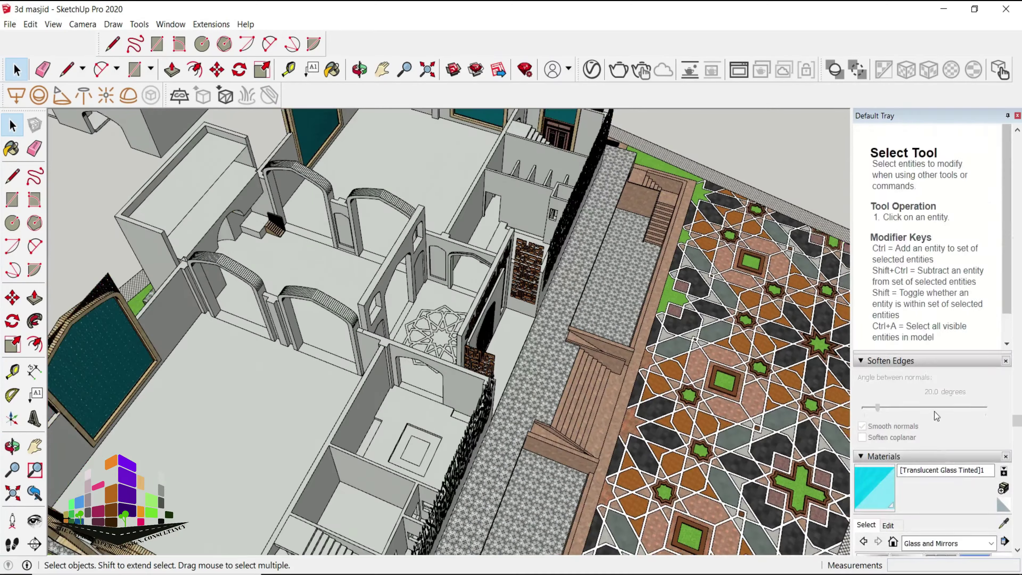
- Sample Slate Light Tile and select the doorway floor strip for painting
key(space)
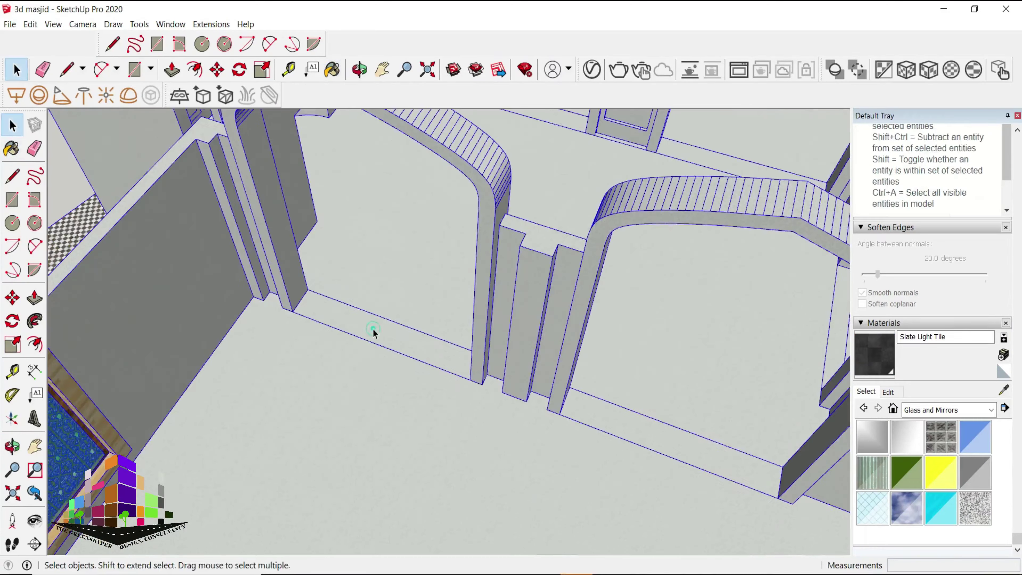
key(ctrl+a)
click(409, 344)
key(b)
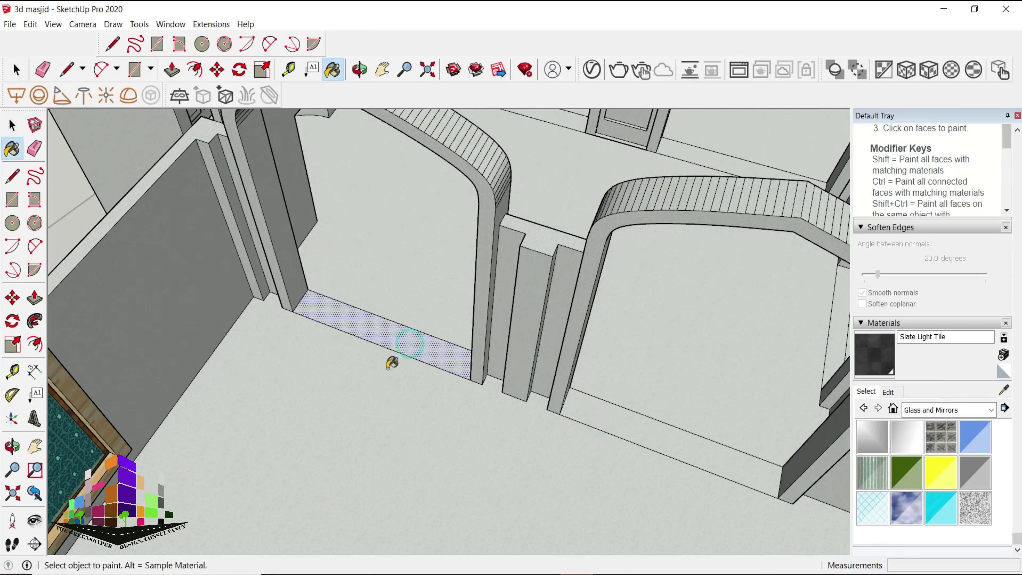
scroll(400, 391, down, 2)
scroll(563, 153, up, 3)
scroll(534, 153, up, 3)
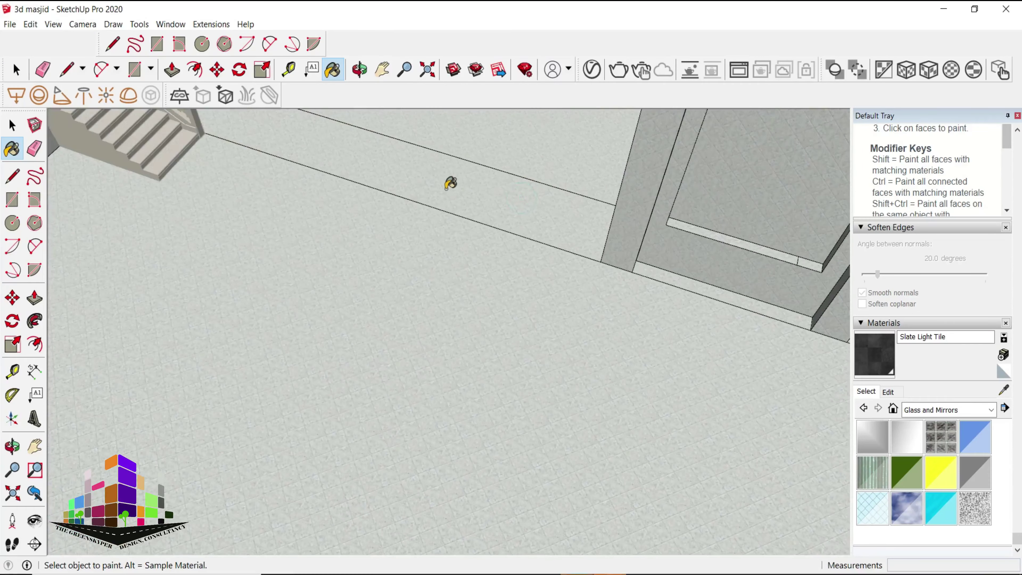
scroll(451, 184, up, 2)
scroll(422, 186, down, 2)
scroll(378, 206, down, 3)
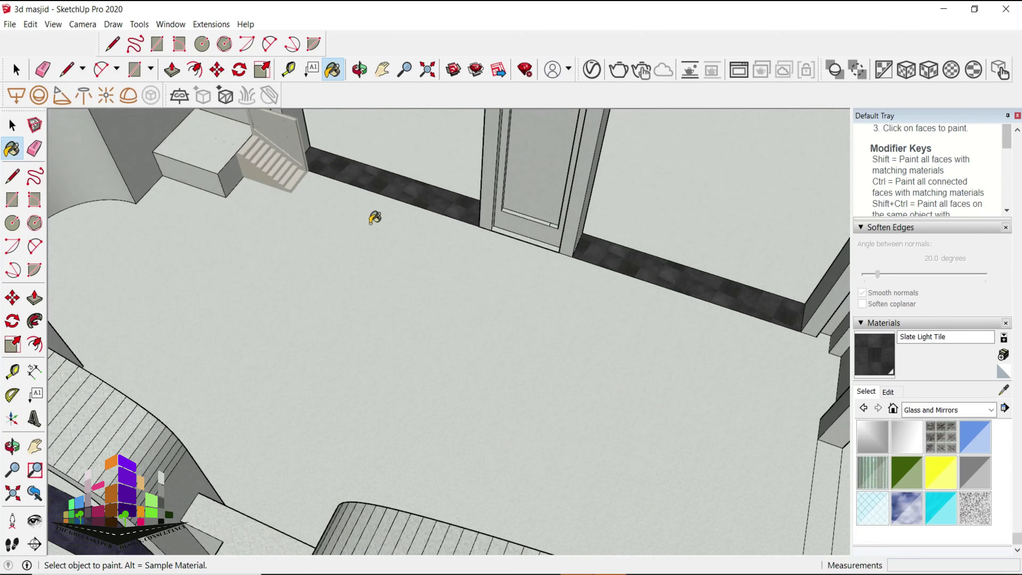
- Pave the star-pattern floor and the floor near the stairs with Slate Light Tile
mouse_move(372, 219)
middle_down()
mouse_move(623, 356)
mouse_move(269, 335)
middle_up()
scroll(306, 344, down, 5)
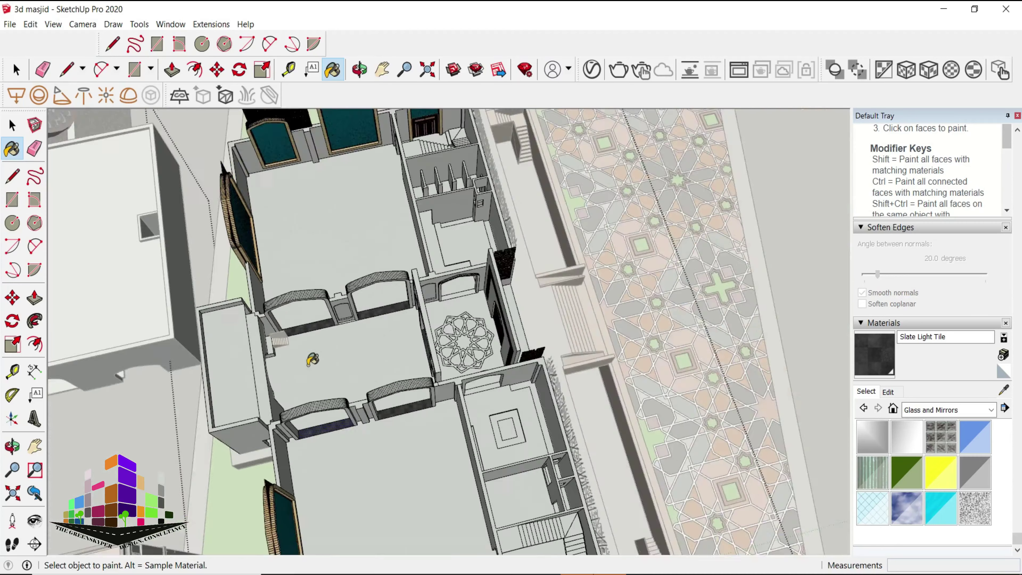
scroll(406, 372, up, 2)
scroll(454, 411, up, 2)
scroll(457, 122, up, 2)
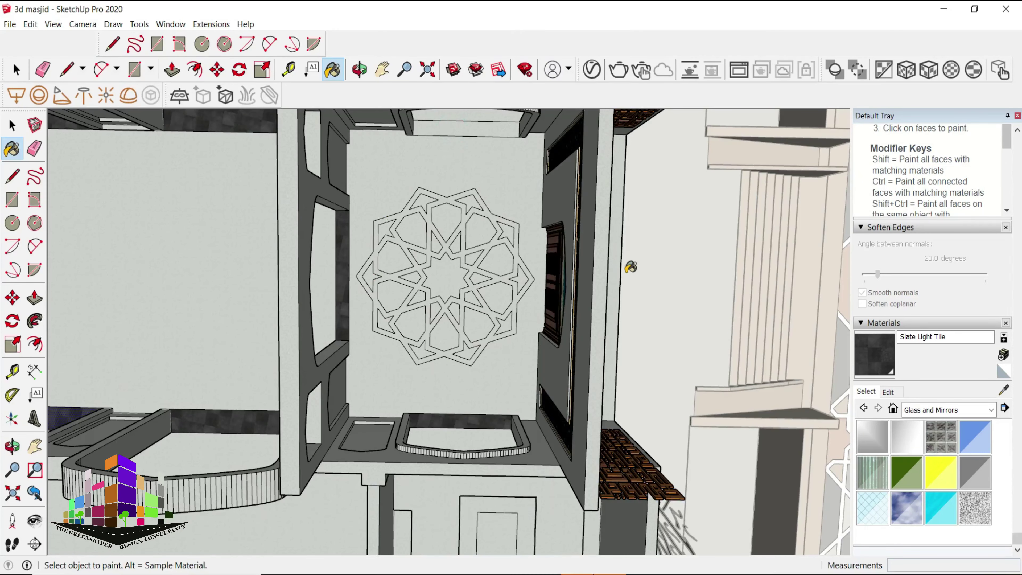
scroll(463, 191, up, 1)
scroll(449, 195, up, 2)
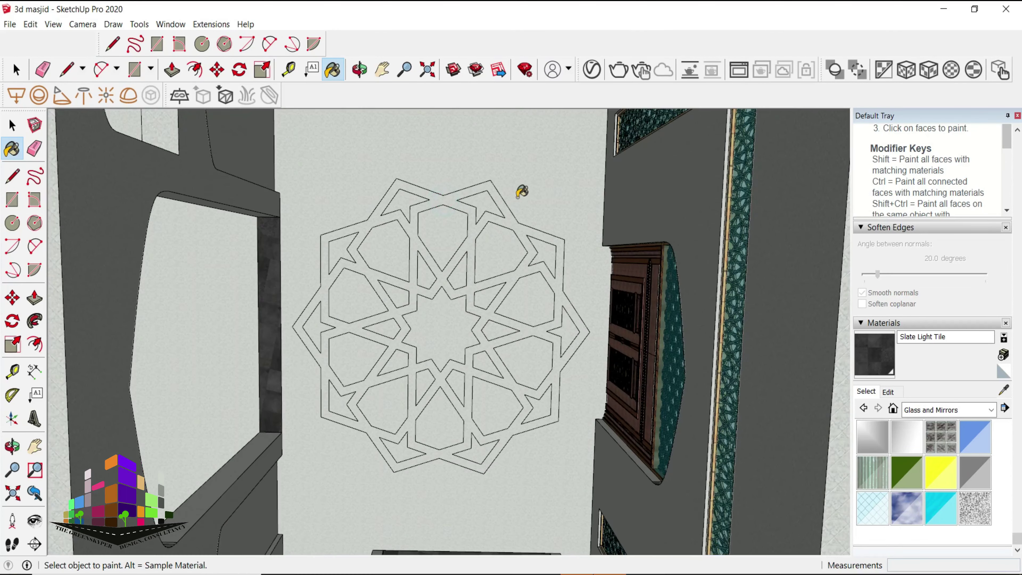
click(520, 200)
scroll(520, 206, down, 4)
mouse_move(521, 205)
middle_down()
mouse_move(324, 279)
mouse_move(552, 302)
middle_up()
scroll(552, 302, up, 5)
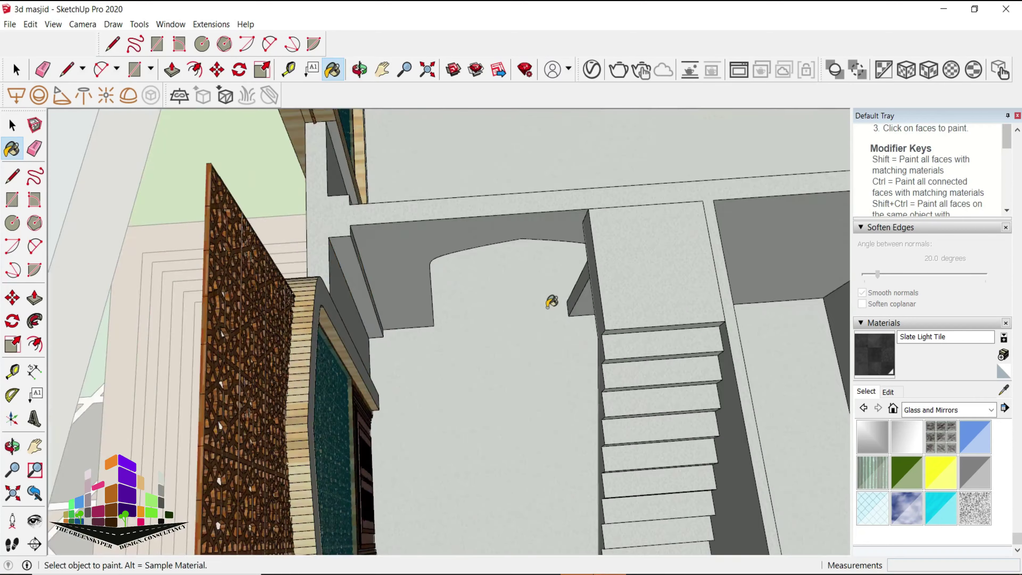
click(552, 302)
scroll(572, 301, up, 3)
- Try a rectangle across the wall opening, then reorient the view to face it
key(r)
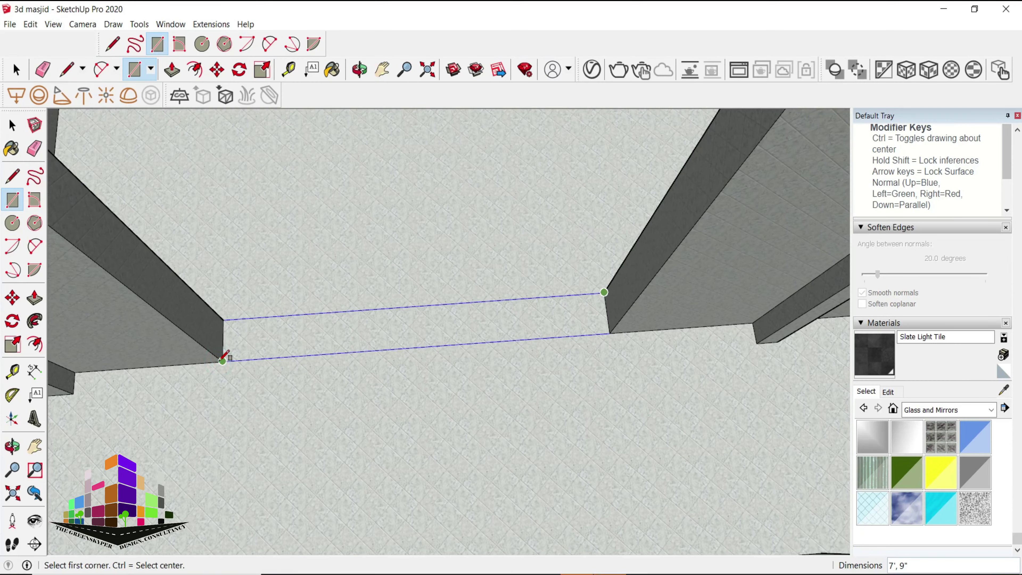
click(222, 360)
key(space)
middle_drag(326, 302, 314, 336)
middle_drag(82, 195, 119, 233)
- Draw a 7' 9" rectangle spanning the opening at the wall base
key(r)
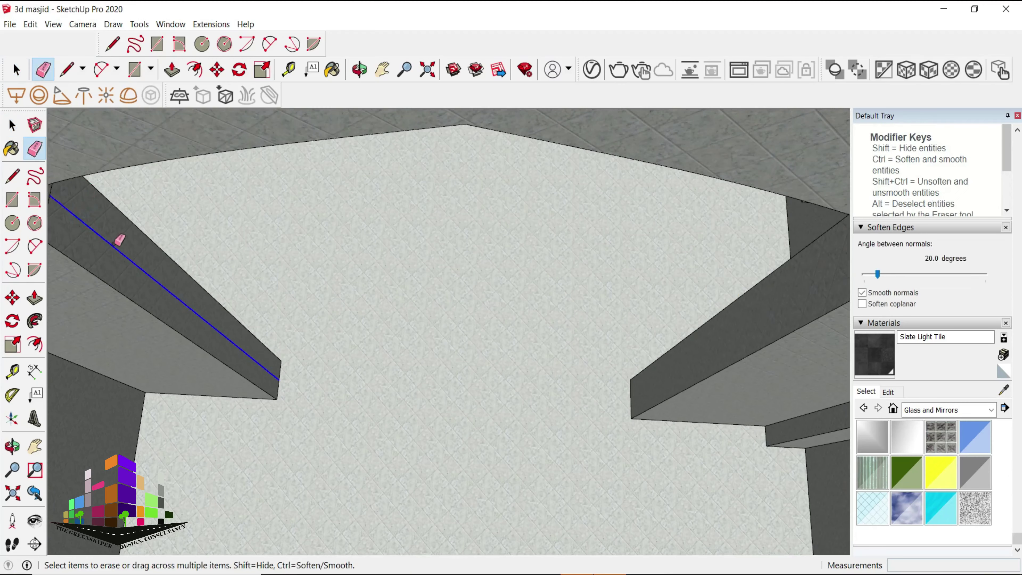
click(280, 361)
click(631, 419)
key(space)
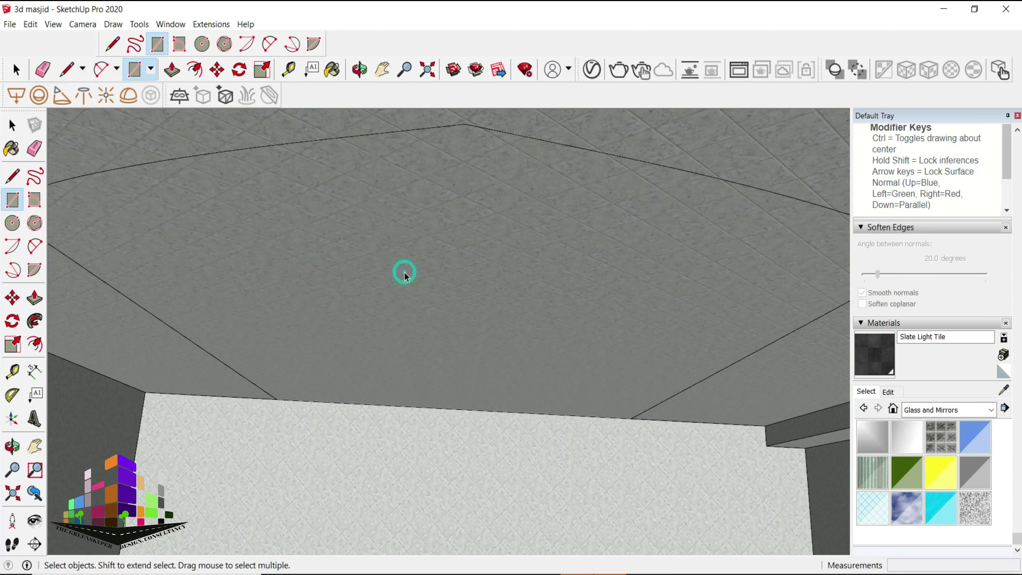
click(401, 260)
- Paint the new threshold strip with dark Slate Light Tile
key(b)
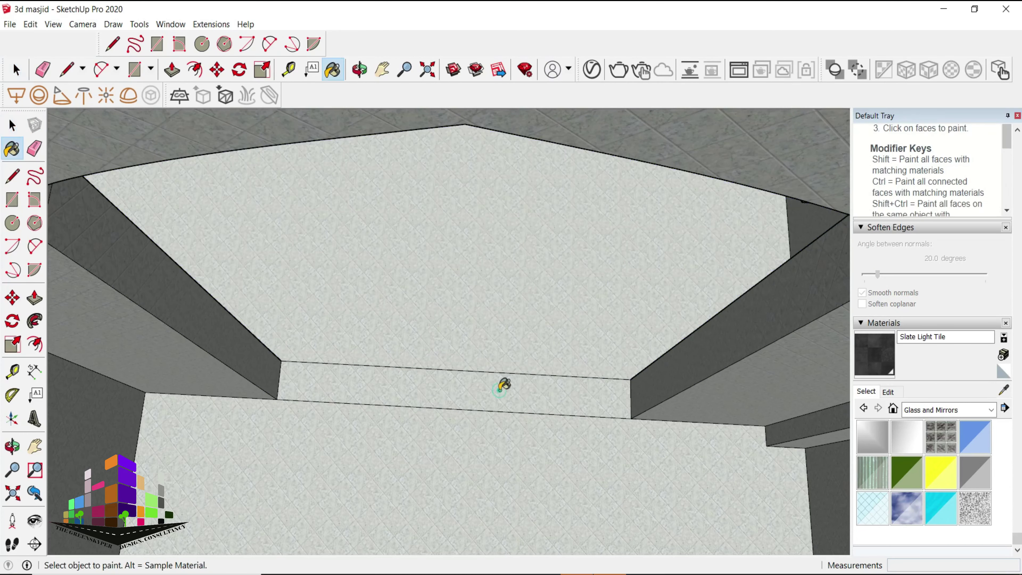
click(593, 388)
scroll(590, 363, down, 5)
middle_drag(591, 334, 152, 324)
scroll(169, 318, up, 5)
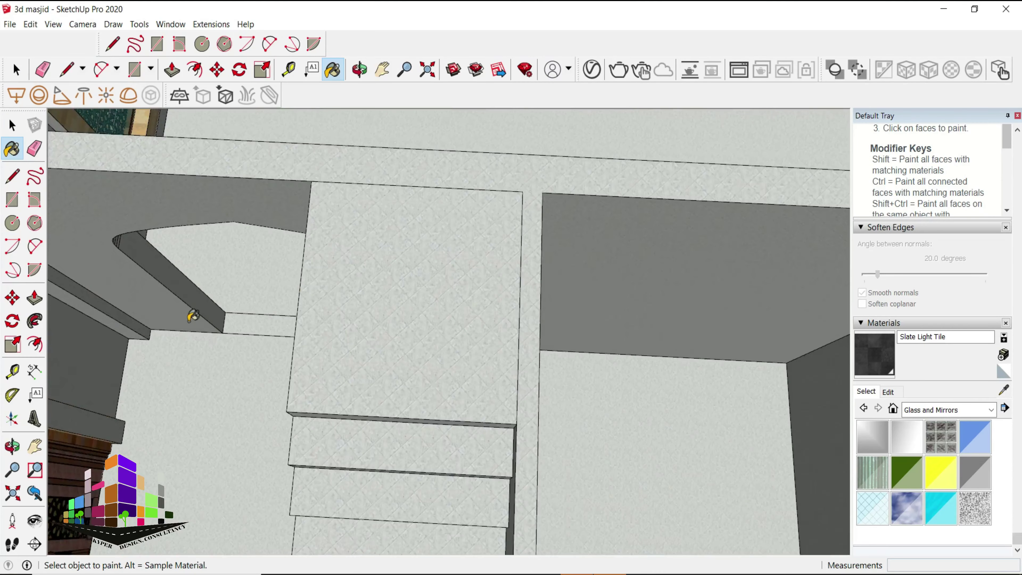
key(space)
scroll(282, 322, down, 8)
- Paste the red carpet swatch, sample Material108, and paint the left hall floor
scroll(405, 282, down, 3)
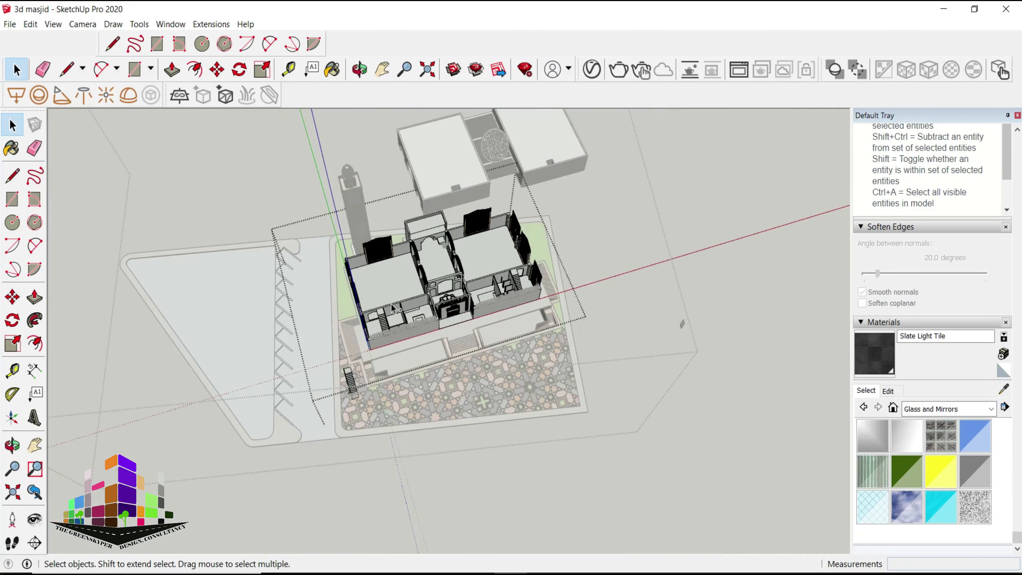
key(ctrl+v)
click(169, 360)
key(m)
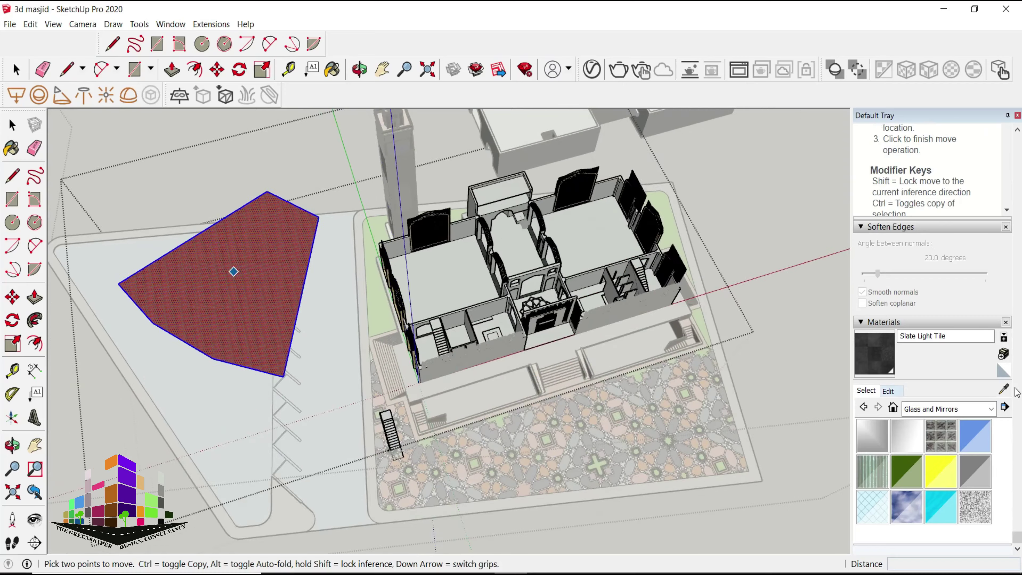
key(b)
alt+click(269, 285)
click(438, 298)
- Reposition the Material108 carpet texture on the left floor via Texture > Position
scroll(438, 299, up, 3)
scroll(438, 299, up, 5)
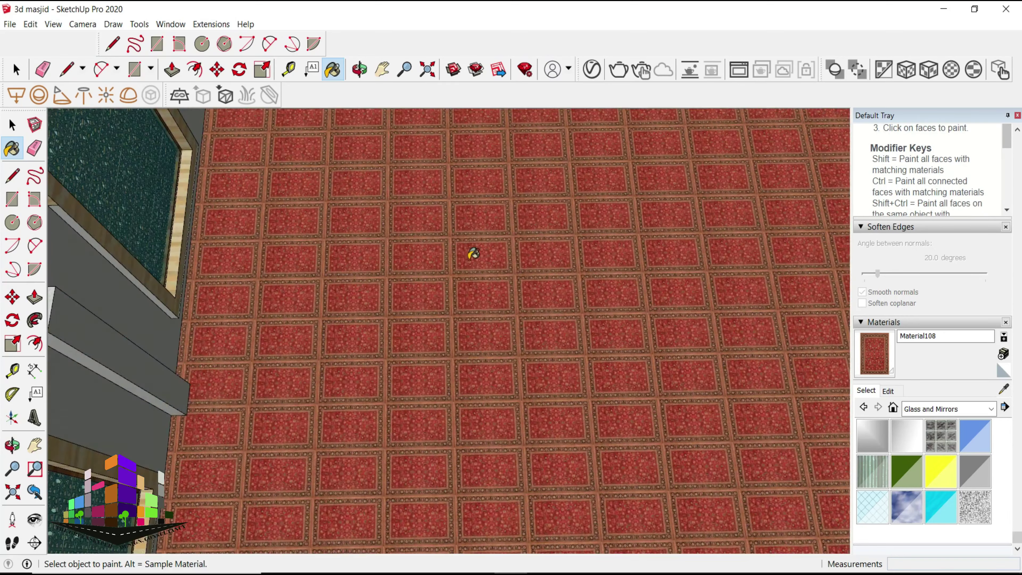
right_click(440, 239)
click(583, 402)
click(512, 300)
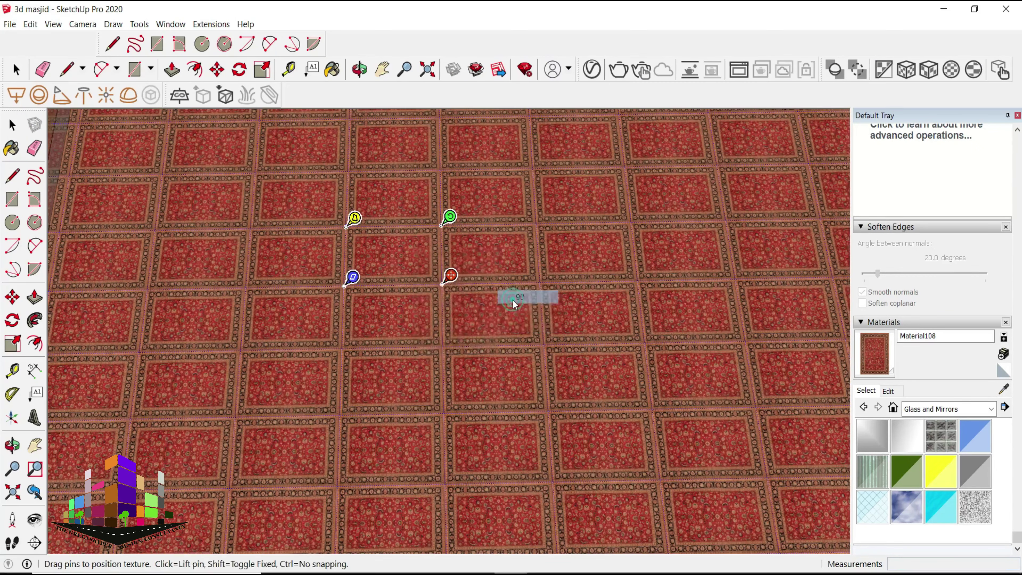
scroll(326, 313, down, 3)
scroll(300, 303, down, 3)
click(747, 136)
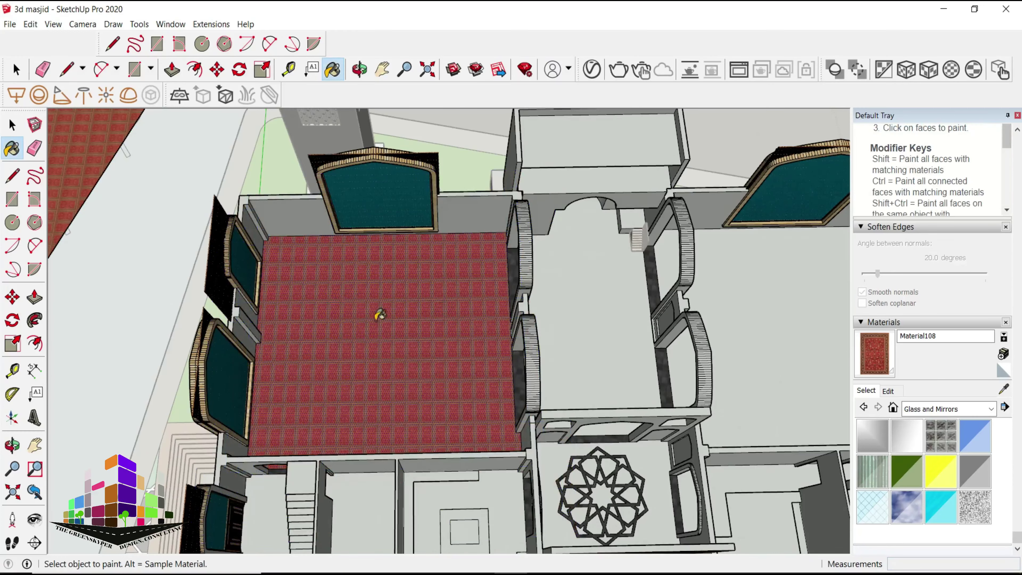
- Carpet the middle and right hall floors with Material108
click(791, 308)
scroll(593, 238, up, 3)
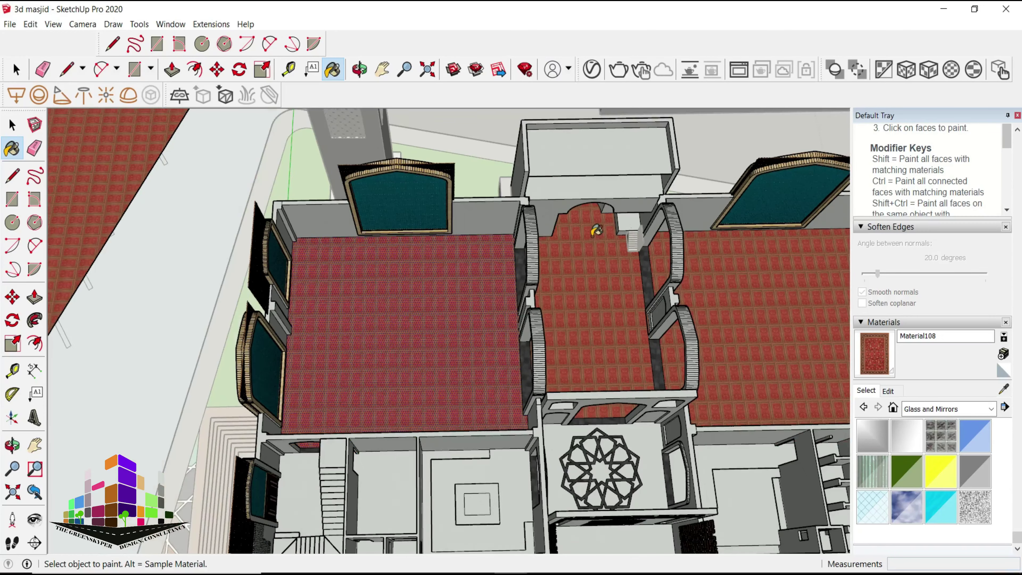
middle_drag(593, 228, 467, 238)
key(l)
key(space)
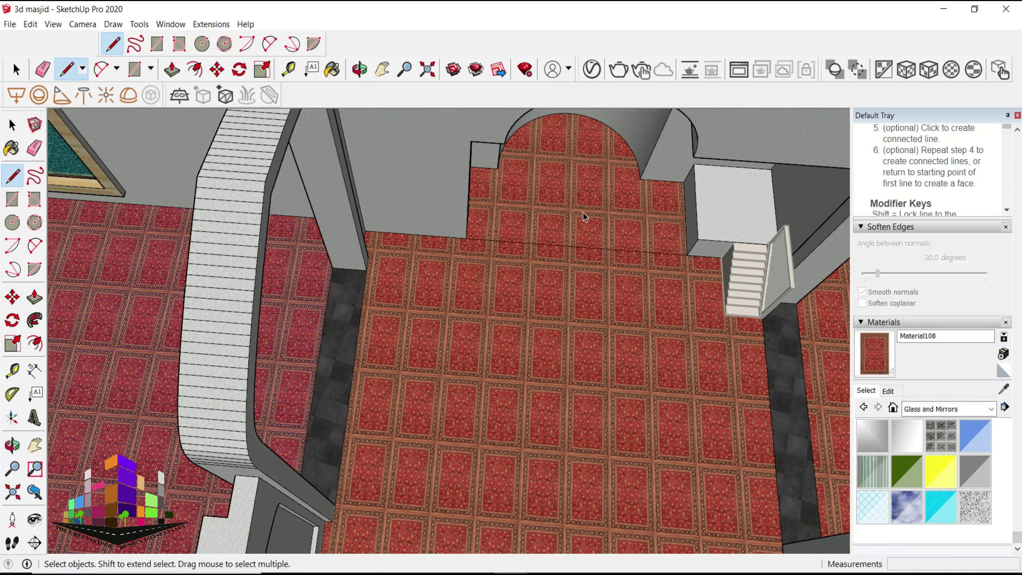
scroll(326, 357, up, 5)
middle_drag(326, 357, 327, 357)
scroll(326, 357, down, 5)
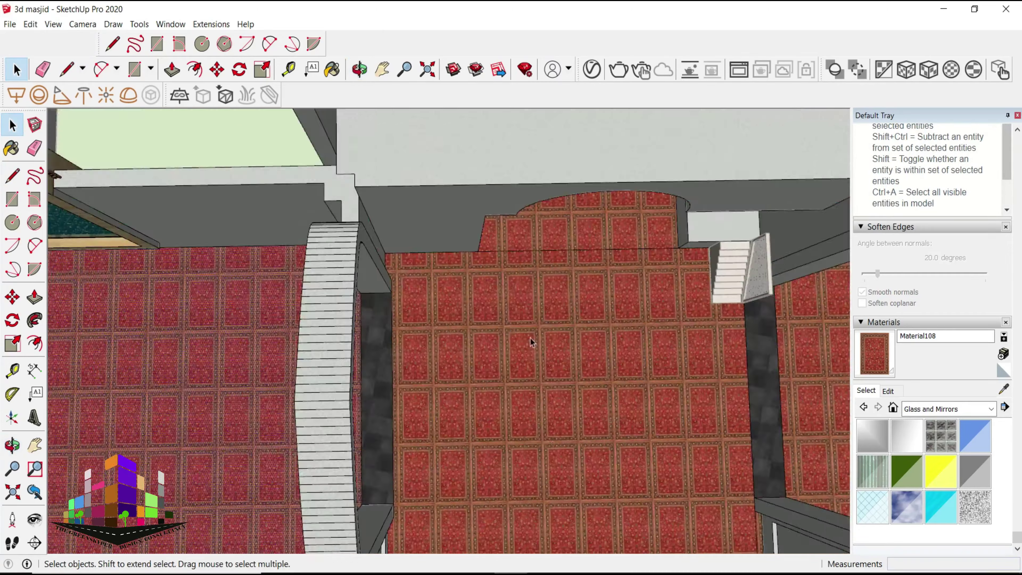
scroll(531, 338, down, 3)
- Inspect the carpeted interior from a tilted top view, cancelling an unused line
mouse_move(532, 338)
middle_down()
mouse_move(460, 161)
mouse_move(365, 389)
mouse_move(377, 286)
middle_up()
scroll(460, 161, up, 3)
scroll(398, 451, up, 5)
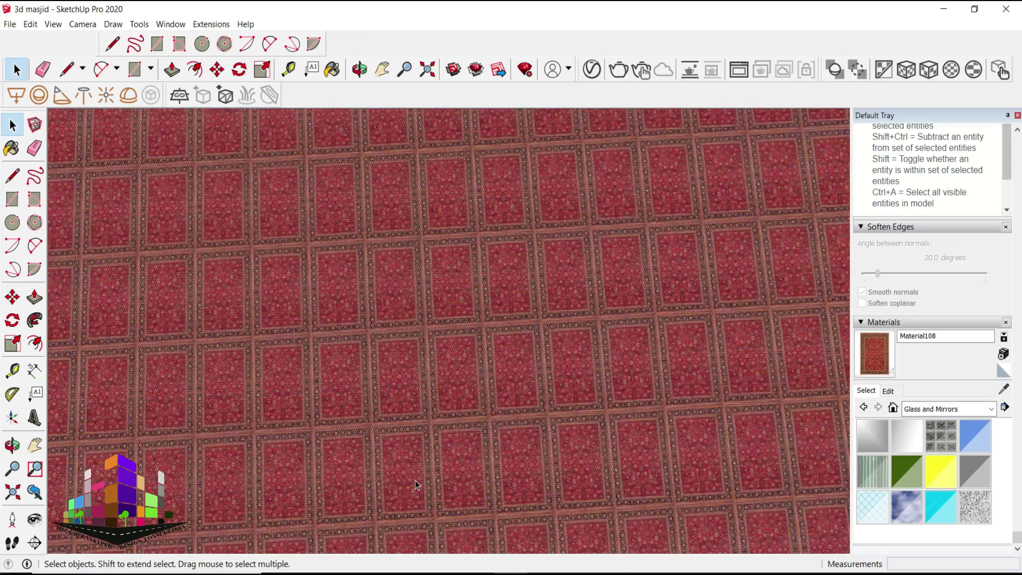
key(l)
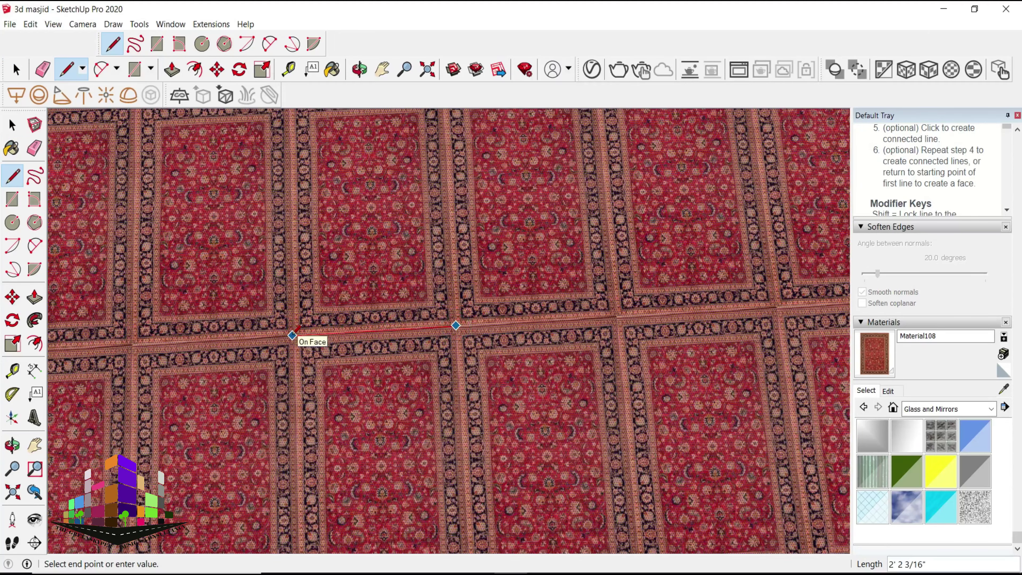
scroll(292, 335, down, 2)
key(space)
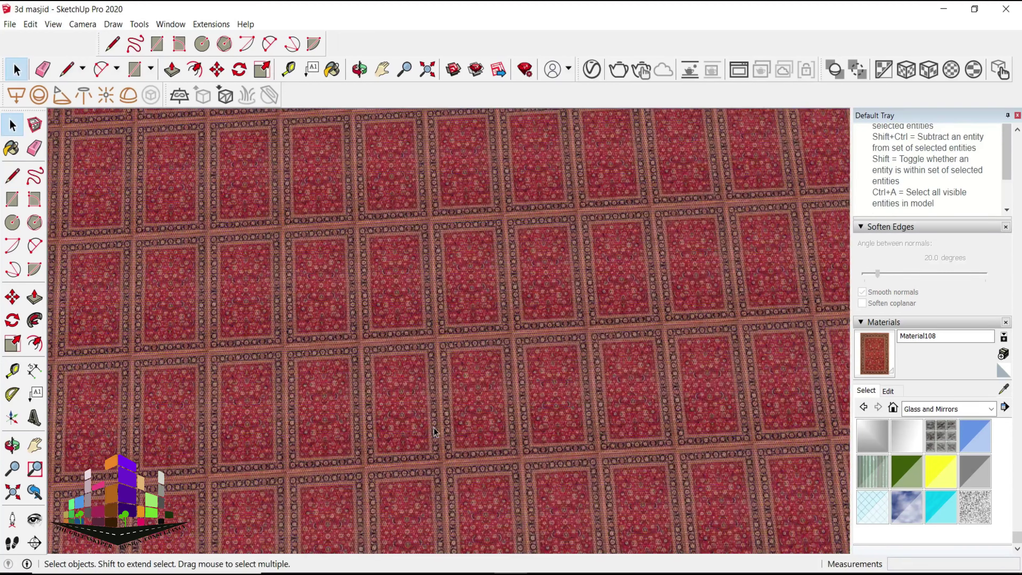
scroll(433, 428, down, 5)
middle_drag(441, 383, 295, 219)
scroll(296, 219, up, 4)
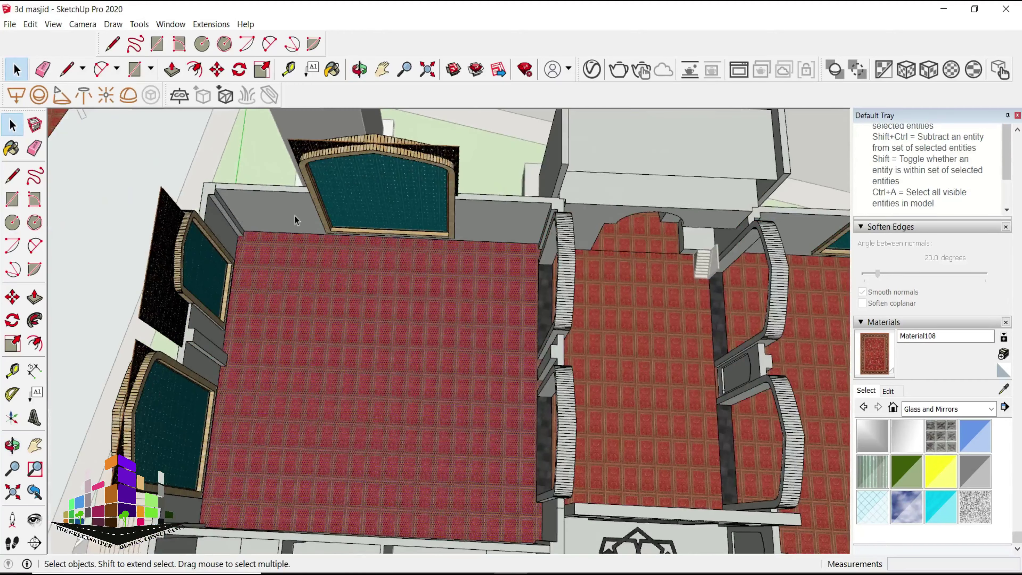
- Start an offset inward from the carpet's edge
click(195, 69)
scroll(353, 257, up, 3)
click(353, 228)
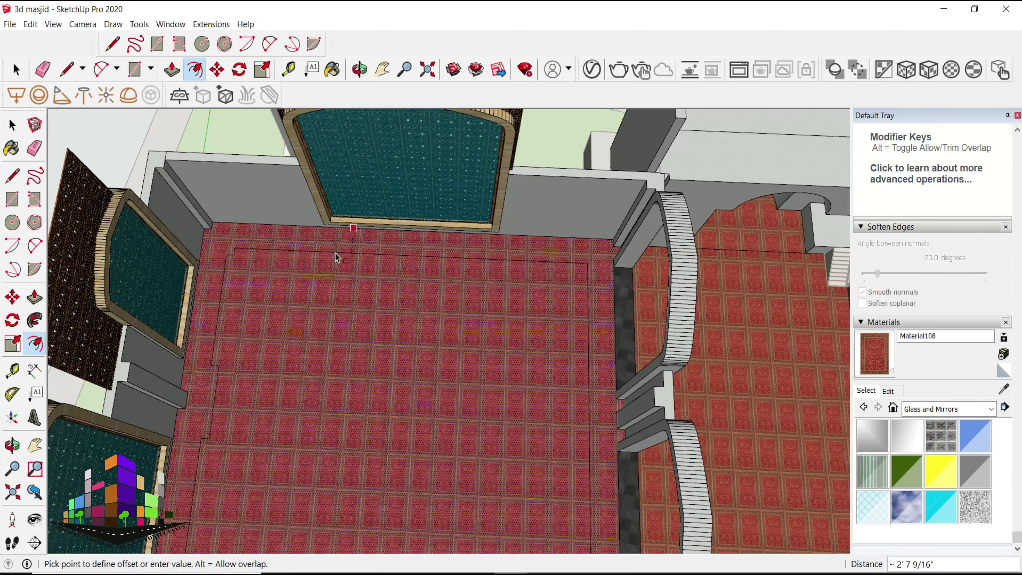
scroll(288, 286, up, 2)
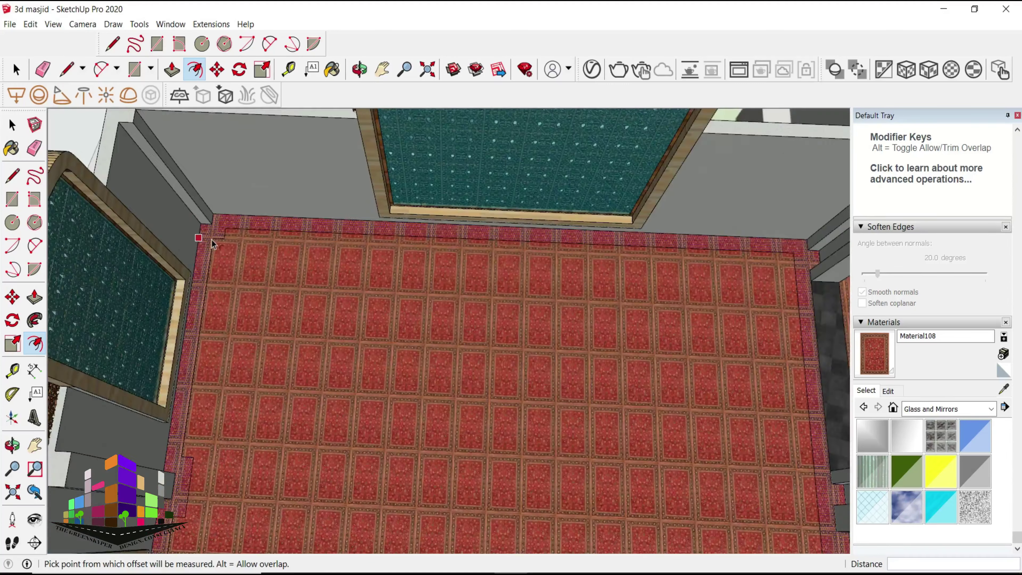
scroll(230, 237, up, 2)
- Draw a rectangle filling the carpet border at the room corner
key(r)
middle_drag(345, 171, 284, 459)
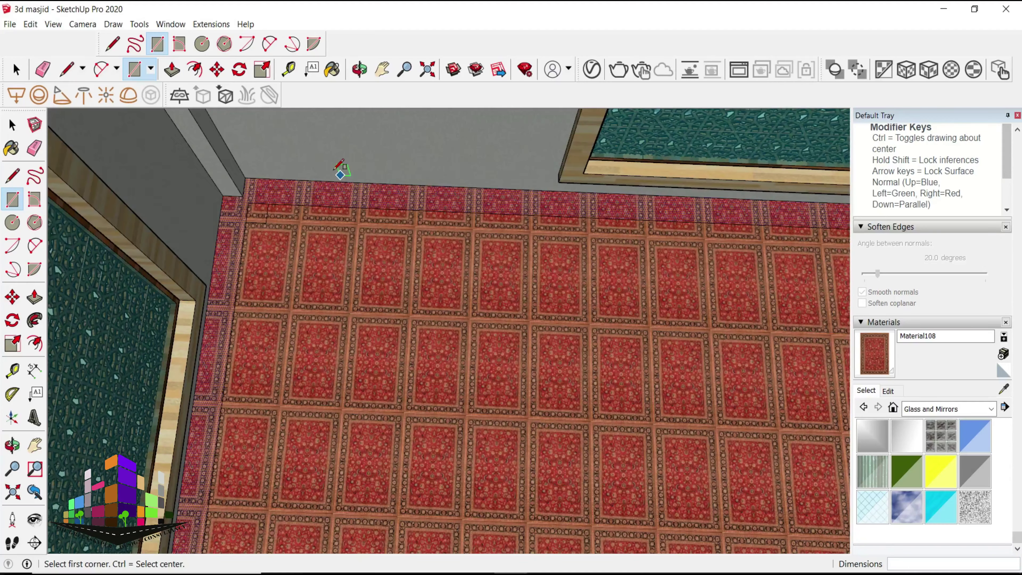
click(283, 459)
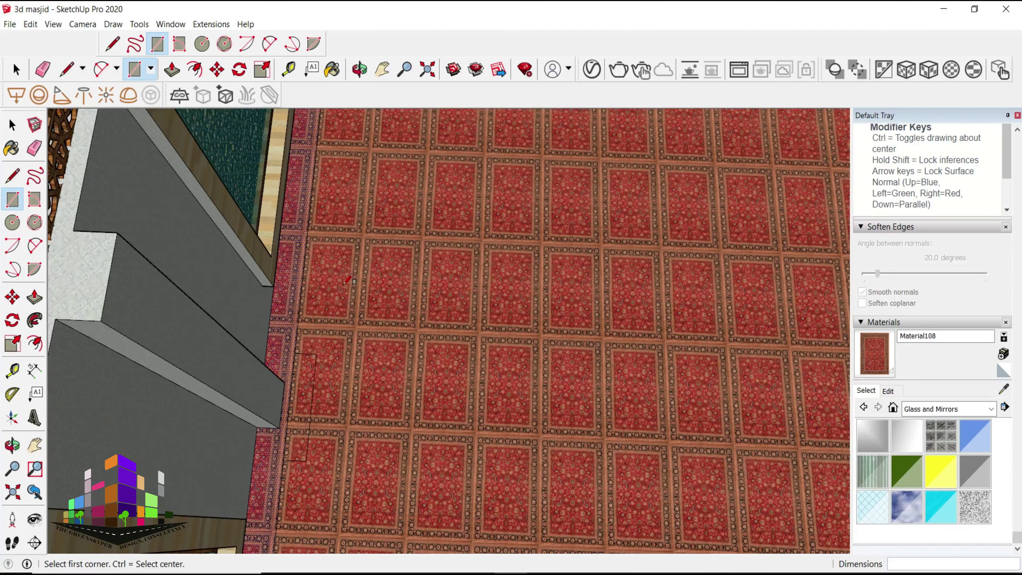
mouse_move(348, 277)
middle_down()
mouse_move(287, 348)
mouse_move(228, 331)
mouse_move(364, 171)
mouse_move(490, 255)
mouse_move(156, 299)
mouse_move(274, 218)
middle_up()
click(406, 177)
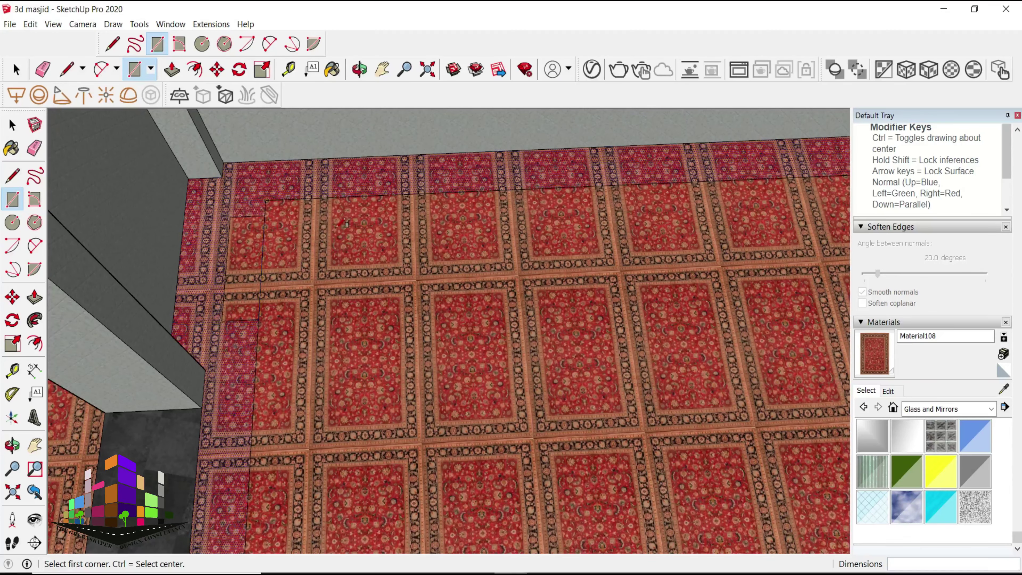
scroll(345, 223, down, 3)
scroll(281, 217, down, 3)
middle_drag(322, 212, 281, 226)
scroll(264, 227, up, 5)
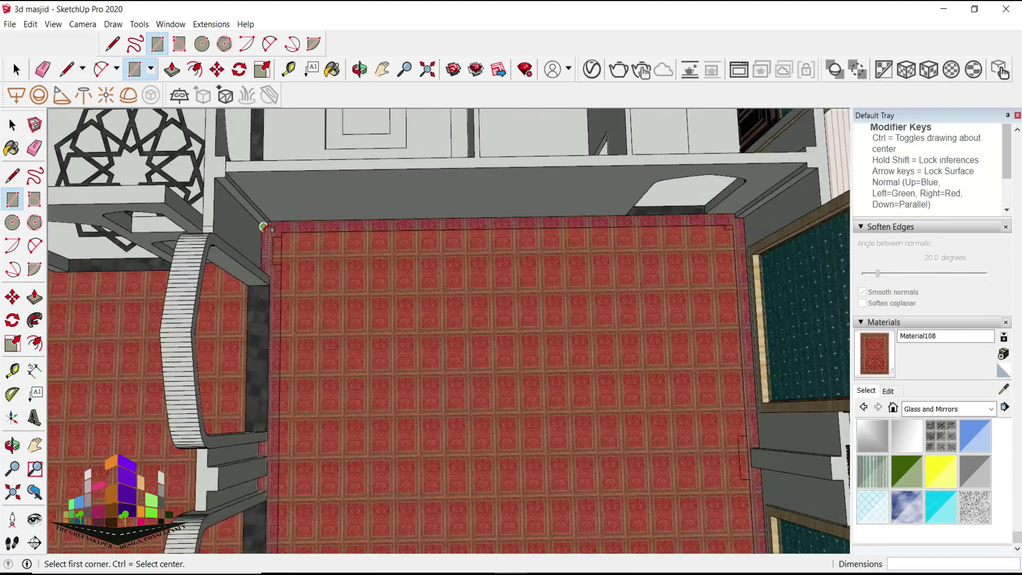
- Clear stray edges at the carpeted hall corner with the Eraser
key(e)
scroll(298, 232, up, 5)
scroll(309, 228, down, 2)
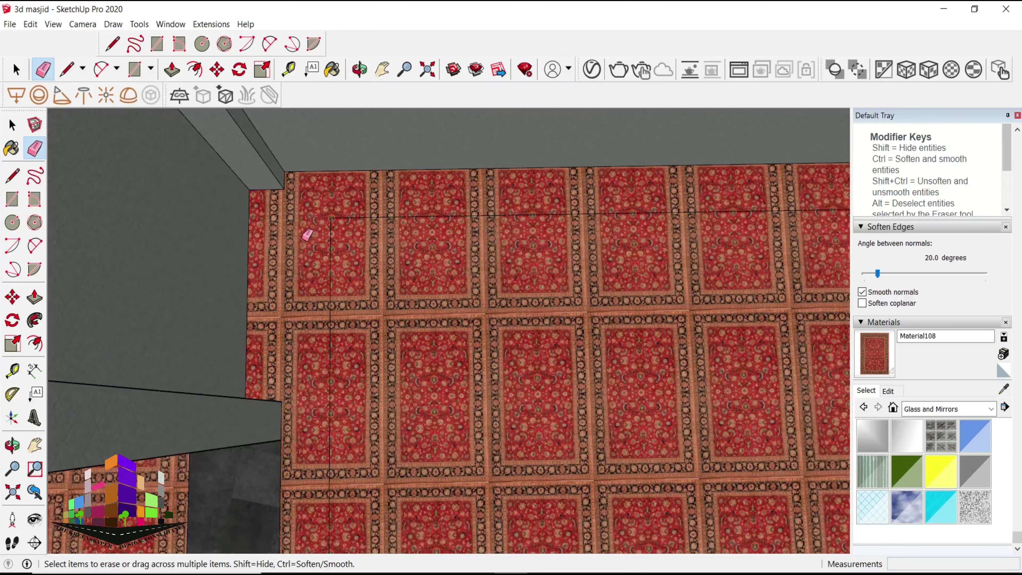
scroll(312, 228, down, 3)
scroll(684, 224, up, 5)
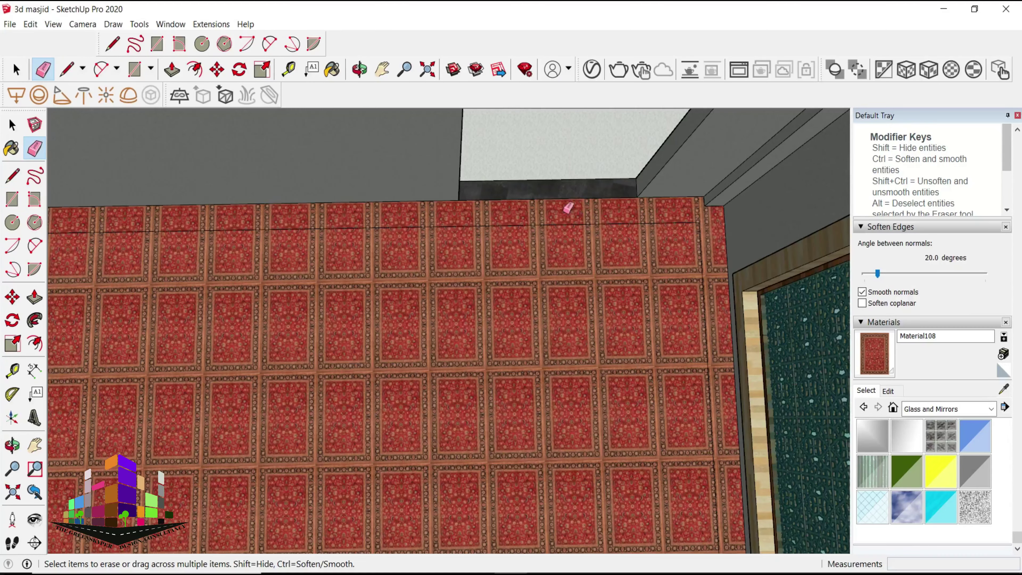
scroll(567, 197, down, 1)
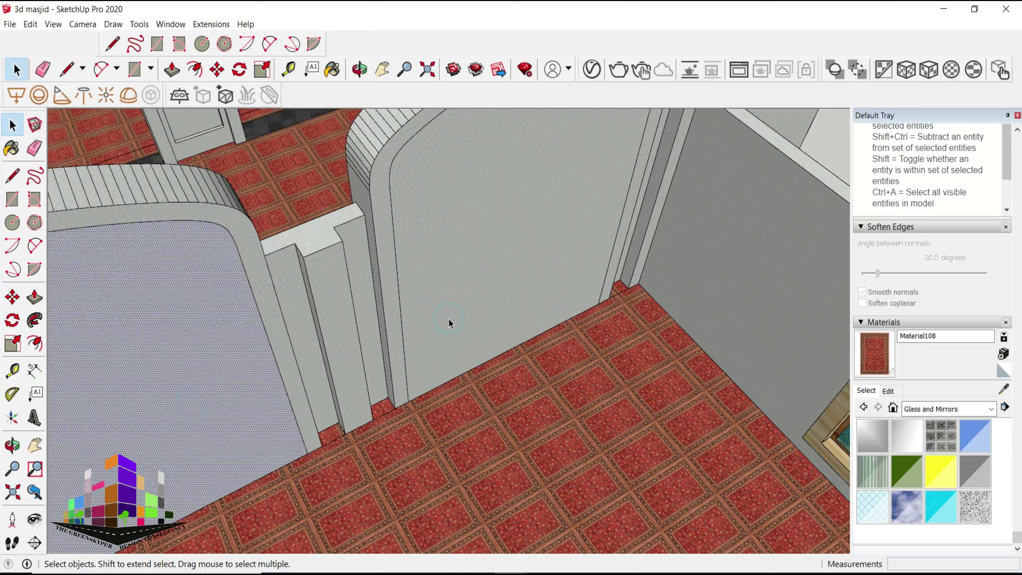
- Start and cancel an offset on the carpet face, then view the doorway carpet
middle_drag(449, 319, 453, 222)
click(195, 70)
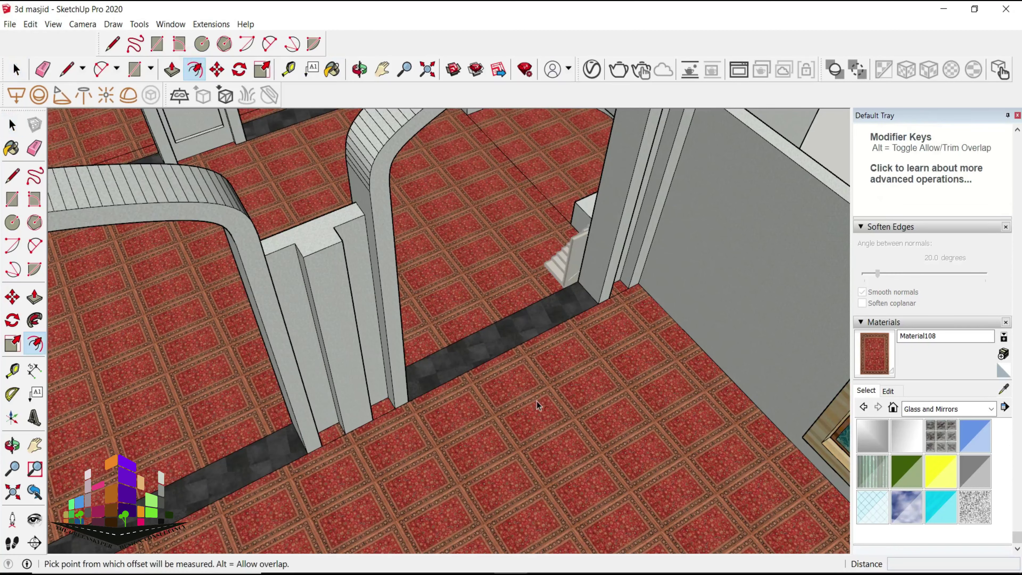
click(539, 381)
key(Escape)
mouse_move(507, 267)
middle_down()
mouse_move(430, 334)
mouse_move(445, 212)
middle_up()
scroll(445, 213, up, 3)
scroll(442, 342, up, 3)
- Draw two lines along the carpet border beside the doorway
key(l)
click(478, 312)
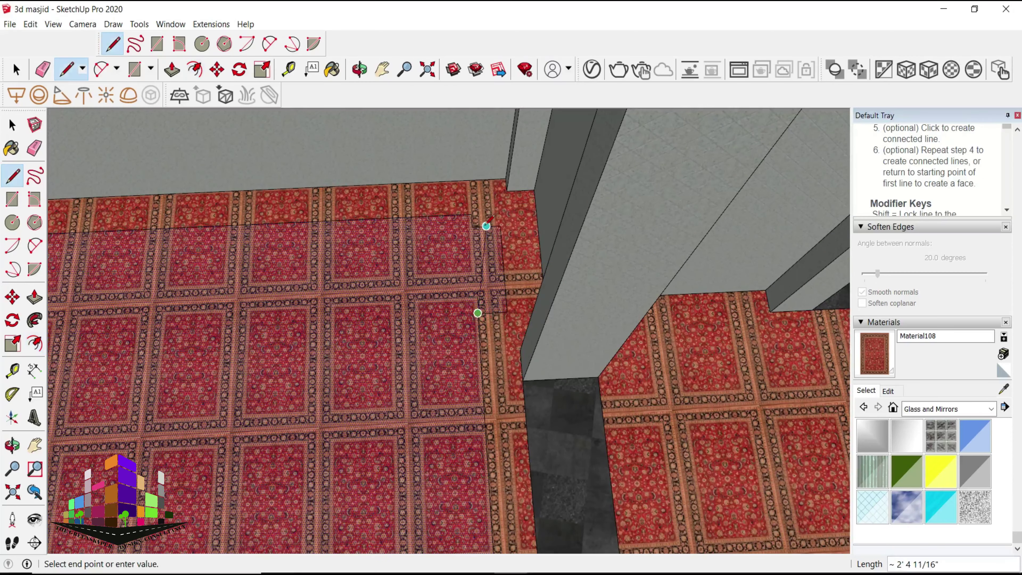
click(473, 217)
scroll(115, 402, down, 3)
scroll(114, 403, down, 3)
scroll(115, 402, down, 3)
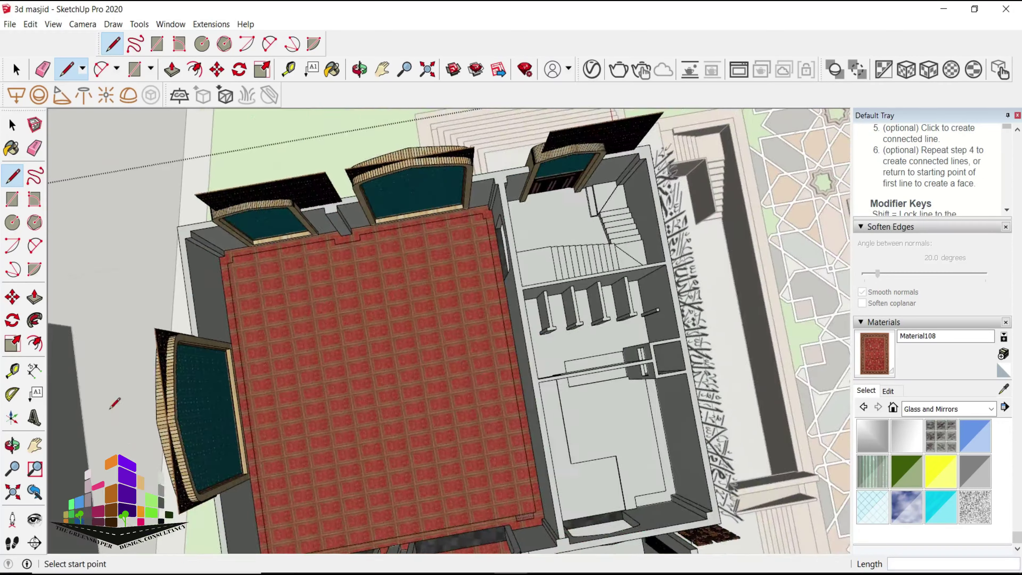
scroll(244, 256, up, 3)
scroll(425, 219, up, 4)
click(425, 221)
click(336, 235)
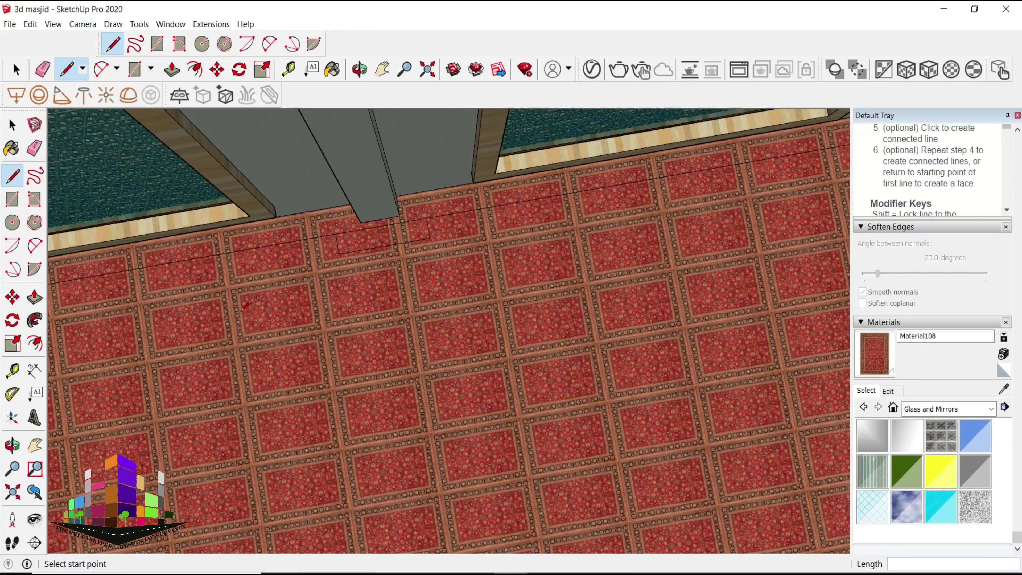
- Begin a line from the rectangle corner on the carpet border
key(r)
scroll(635, 267, down, 3)
scroll(725, 206, up, 5)
key(e)
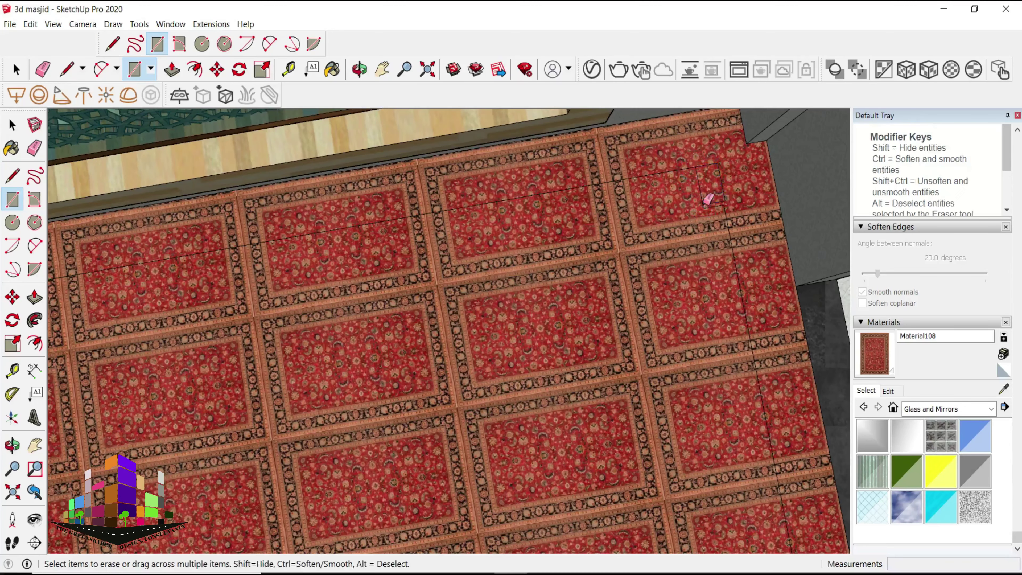
key(space)
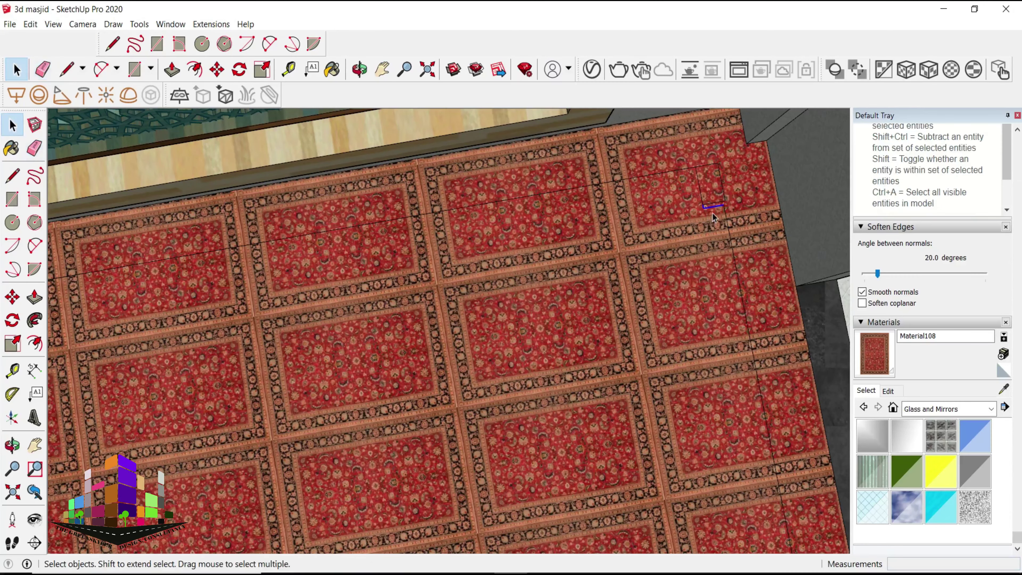
key(l)
scroll(722, 201, up, 1)
scroll(718, 152, up, 1)
click(715, 139)
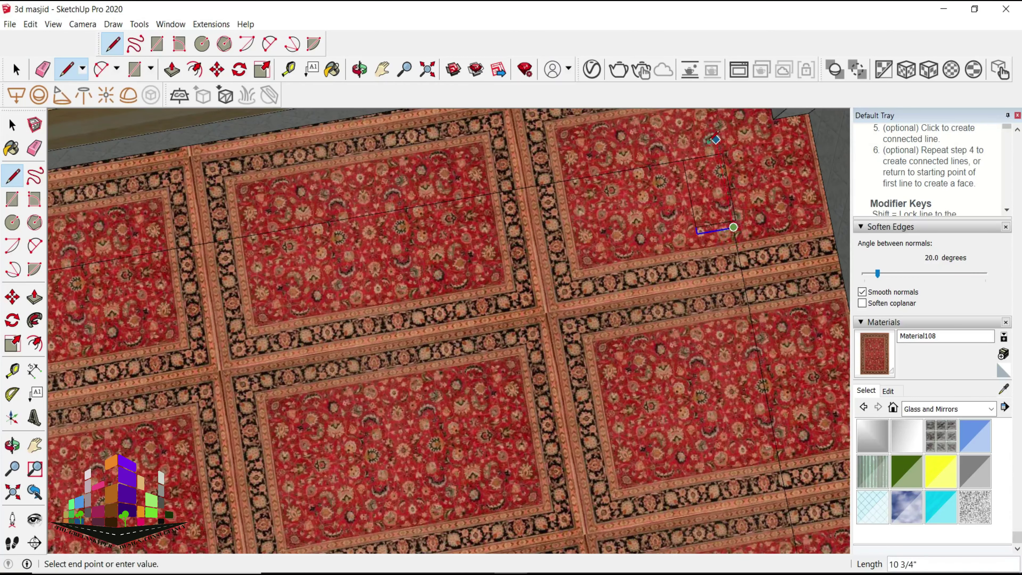
- Erase the leftover rectangle edges on the carpet border corner
key(e)
scroll(720, 145, up, 2)
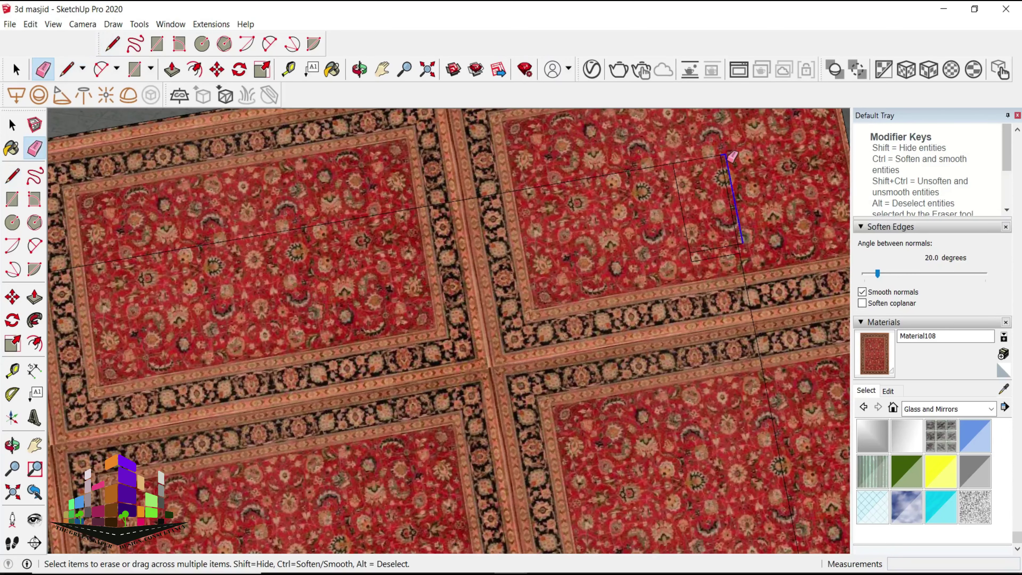
scroll(745, 237, up, 2)
scroll(745, 238, up, 1)
click(742, 240)
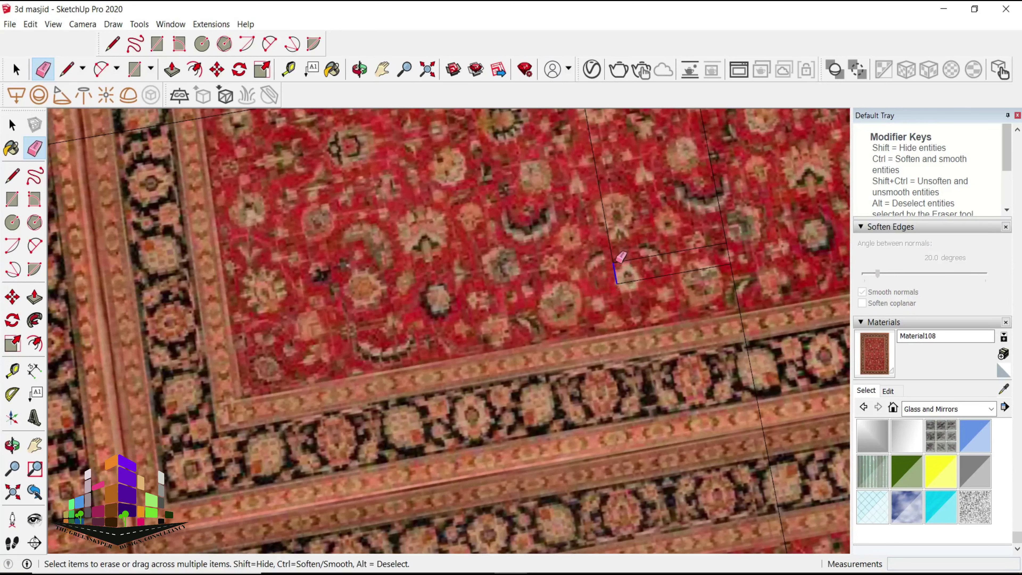
drag(630, 278, 615, 256)
key(space)
scroll(678, 187, down, 1)
scroll(678, 187, down, 10)
- Offset the corridor carpet face 12 inches inward to form the border margin
middle_drag(443, 322, 405, 404)
scroll(405, 404, up, 5)
key(f)
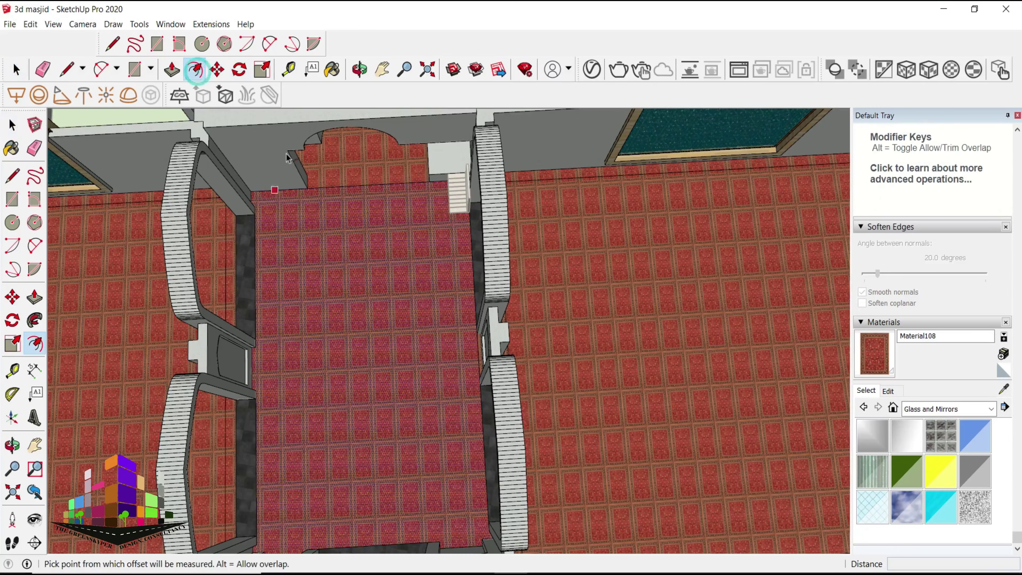
click(334, 201)
text(12)
key(Return)
scroll(295, 310, down, 1)
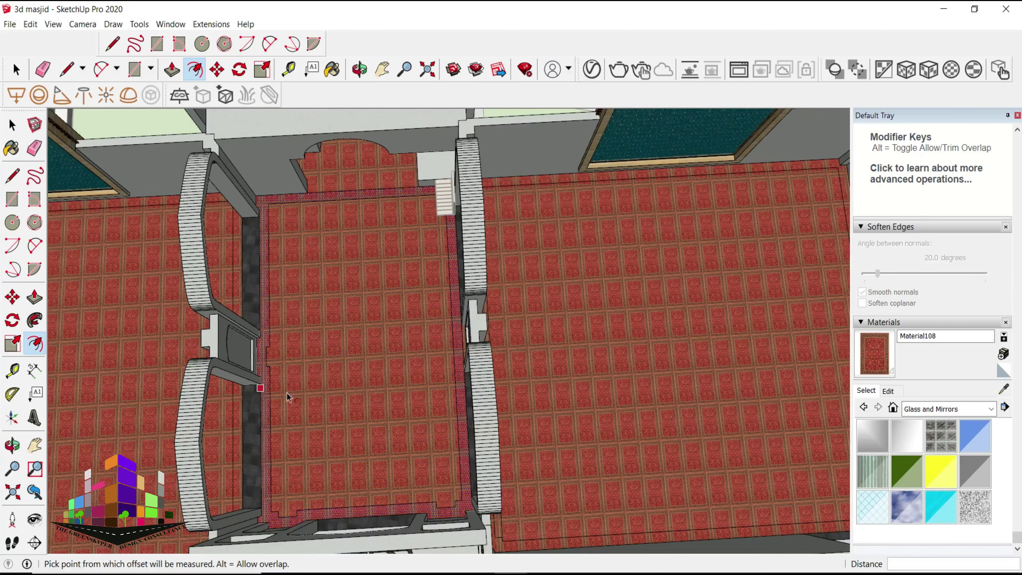
- Draw a rectangle inside the carpet border and erase a short edge near its bottom
key(r)
click(268, 514)
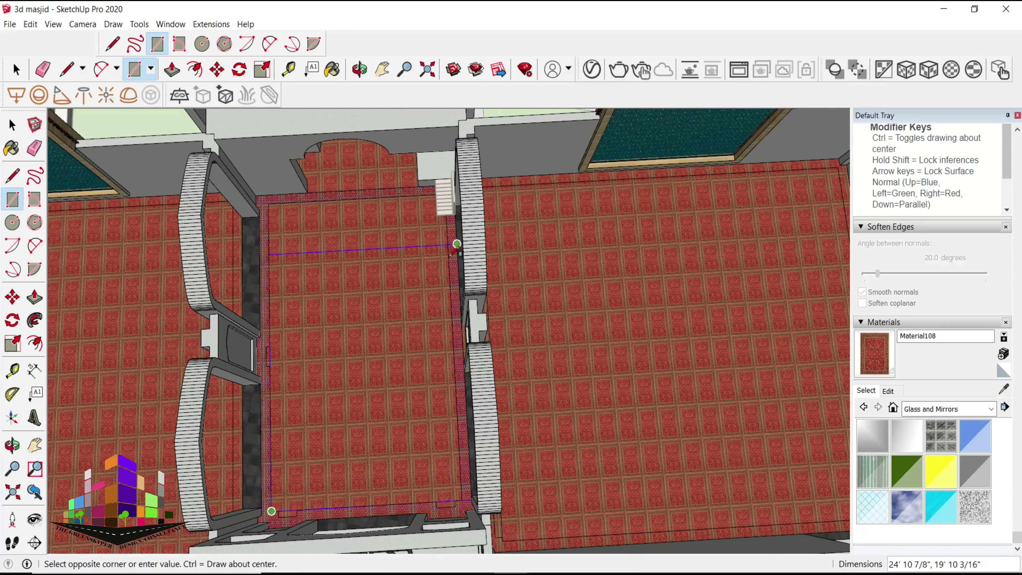
click(450, 258)
scroll(457, 508, up, 5)
scroll(457, 508, up, 3)
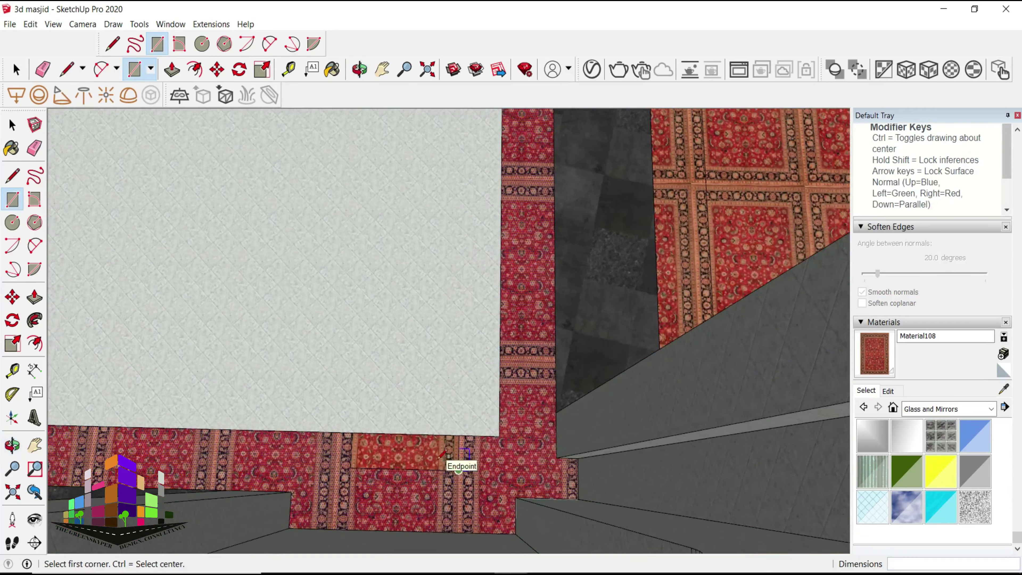
key(e)
click(467, 468)
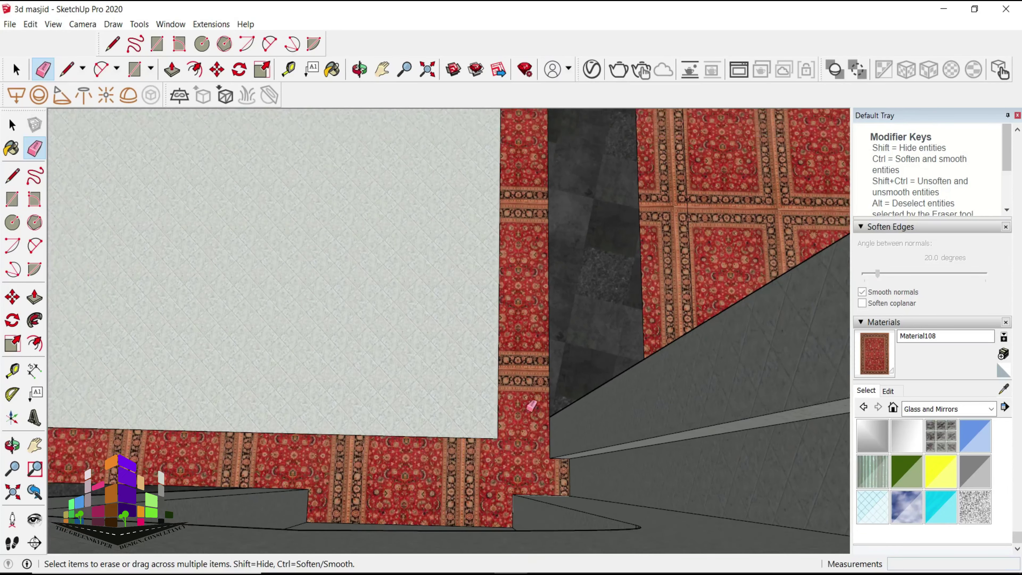
scroll(575, 331, up, 5)
scroll(460, 438, up, 3)
scroll(460, 439, down, 10)
scroll(359, 148, up, 1)
scroll(394, 265, up, 2)
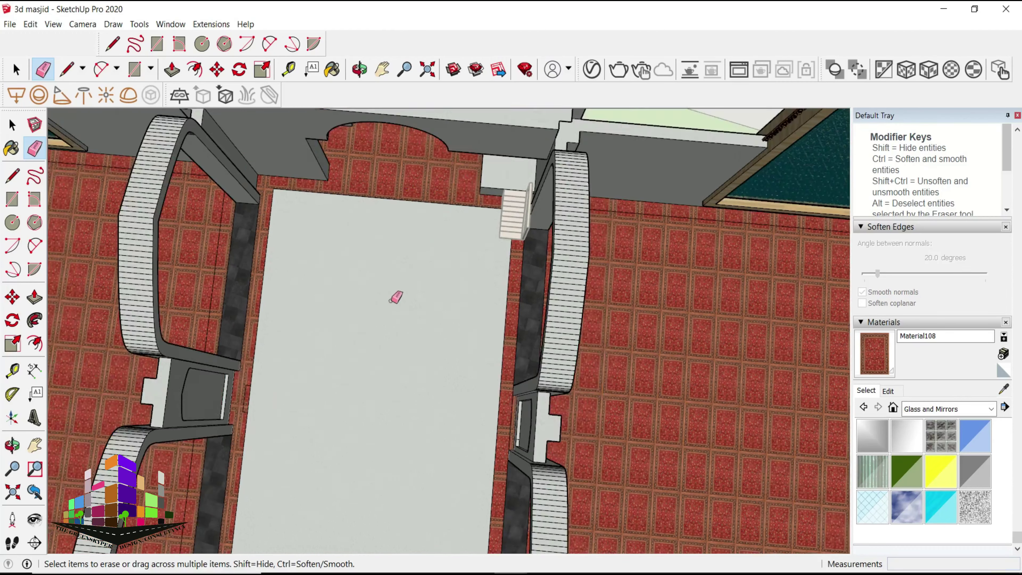
- Outline a rectangle across the arched alcove opening
middle_drag(391, 300, 337, 176)
scroll(403, 216, up, 3)
key(r)
click(398, 225)
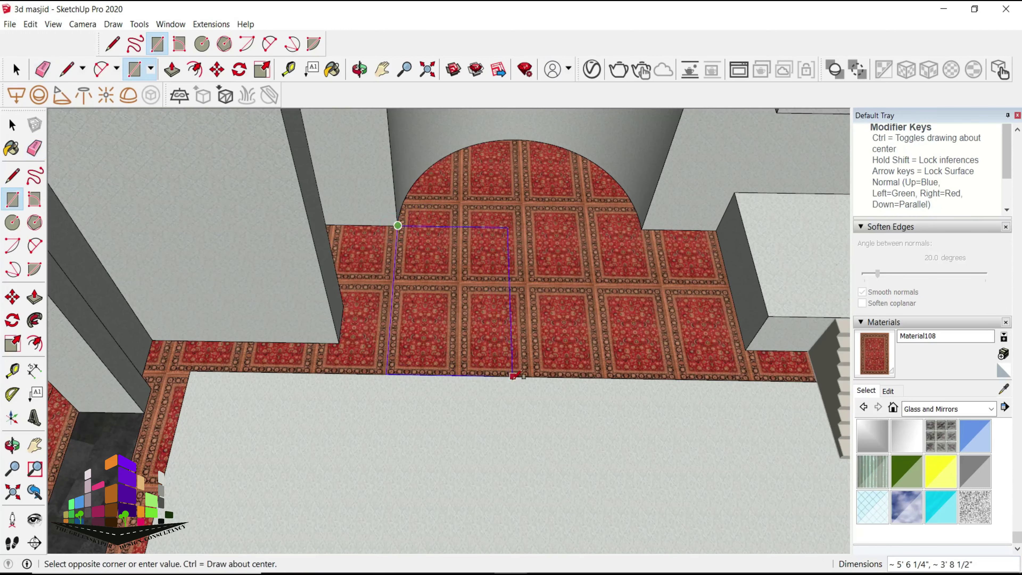
click(513, 375)
click(641, 230)
key(space)
middle_drag(516, 372, 483, 282)
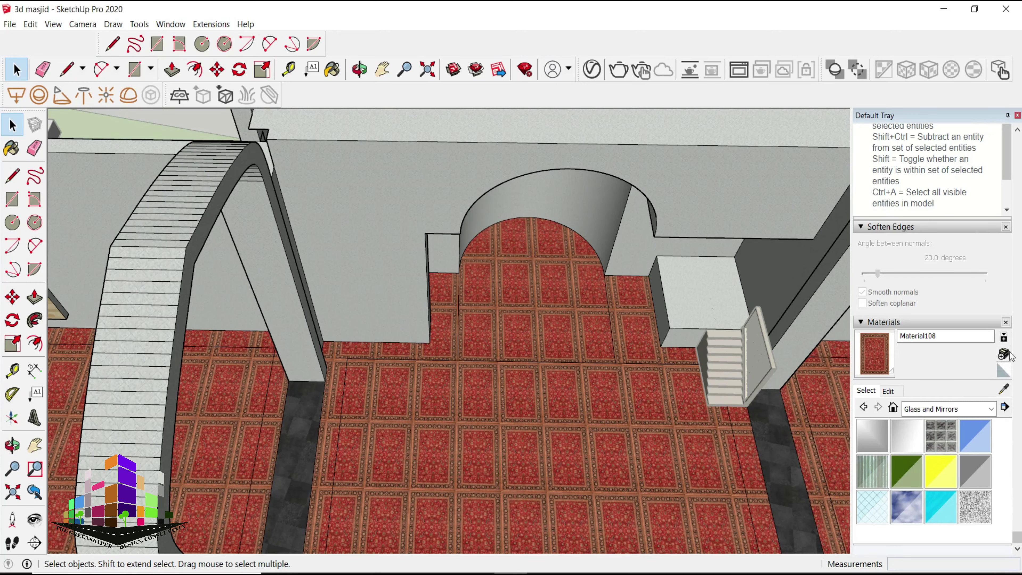
- Create a new material from the marble texture image in the project's textures folder
click(1004, 354)
click(578, 342)
scroll(69, 362, down, 1)
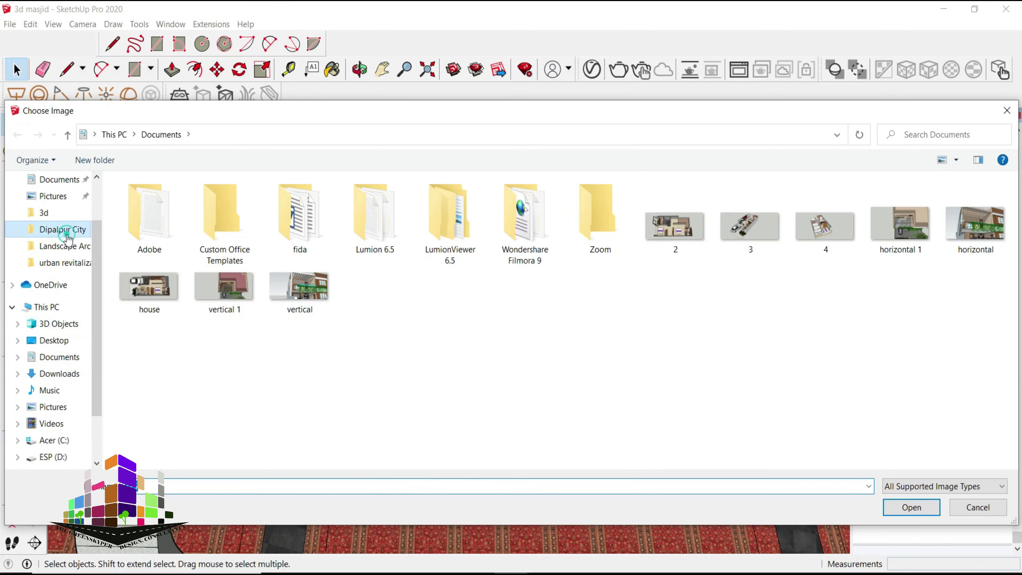
click(62, 231)
click(261, 143)
double_click(817, 218)
scroll(509, 274, down, 3)
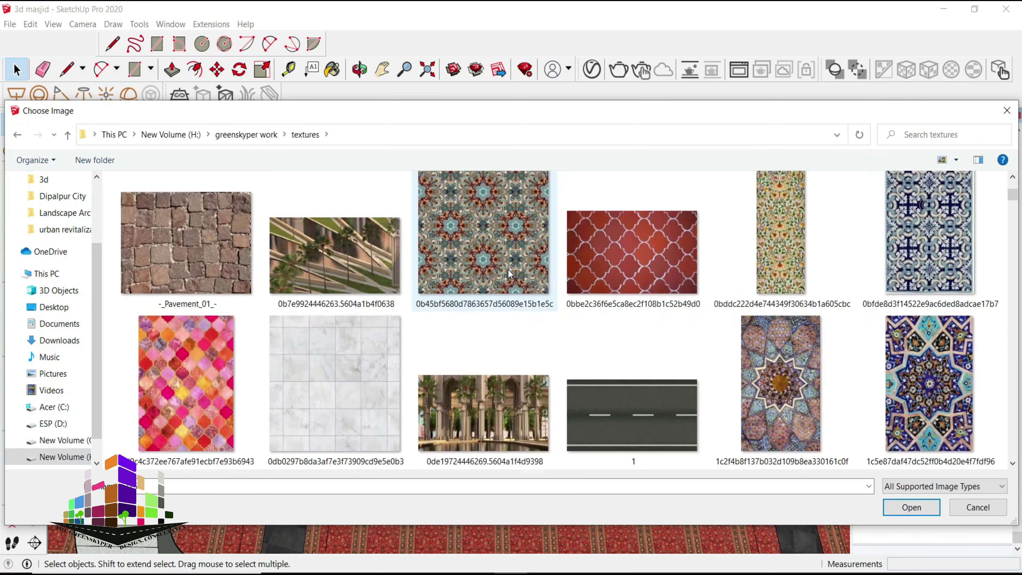
scroll(509, 274, down, 2)
double_click(335, 232)
- Paint the new marble material, Material11, onto the floor strip beside the stairs
scroll(338, 382, up, 2)
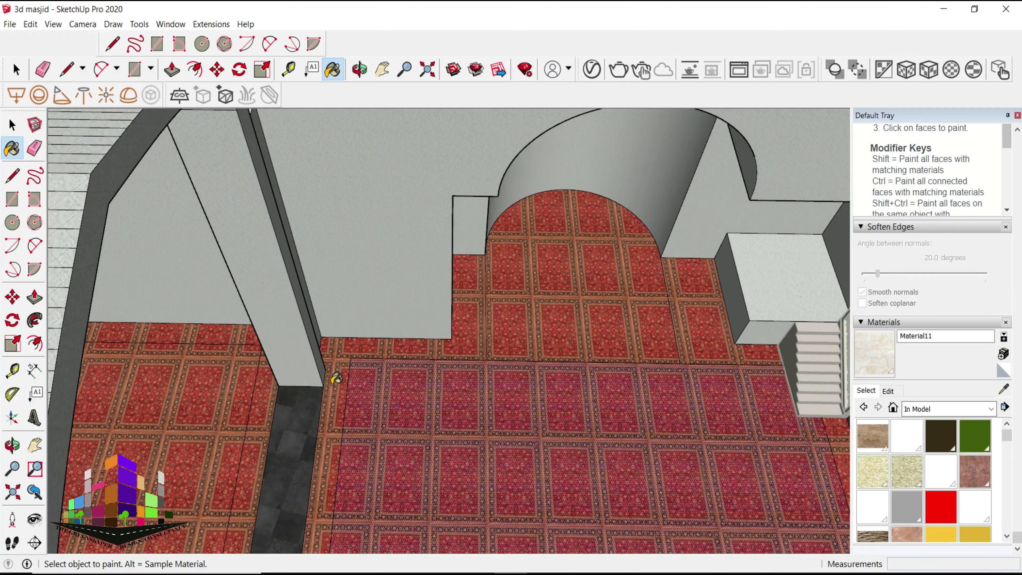
click(338, 393)
scroll(332, 355, up, 2)
mouse_move(333, 355)
middle_down()
mouse_move(241, 374)
mouse_move(260, 264)
middle_up()
scroll(260, 264, down, 5)
scroll(397, 361, down, 3)
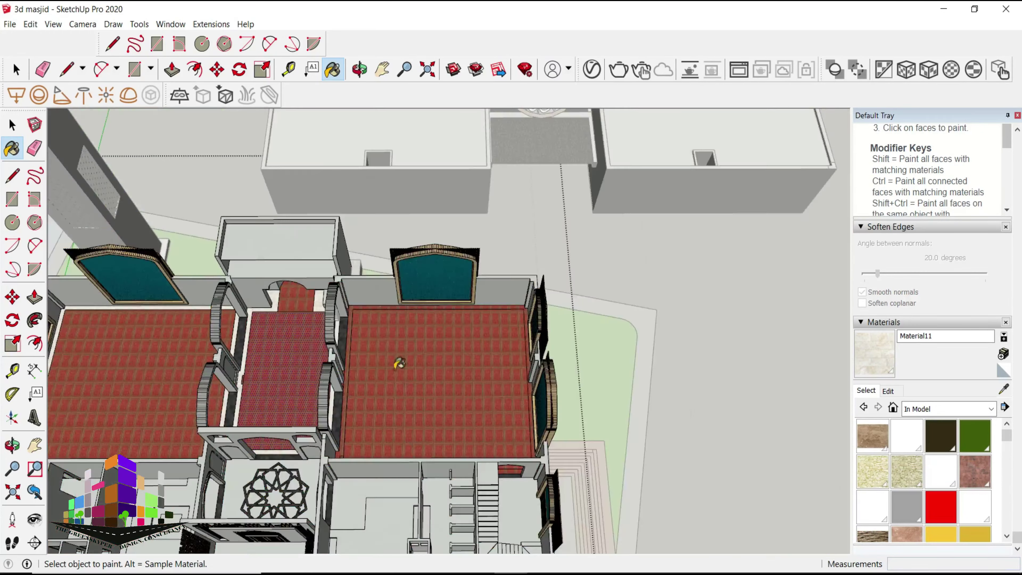
scroll(315, 368, up, 8)
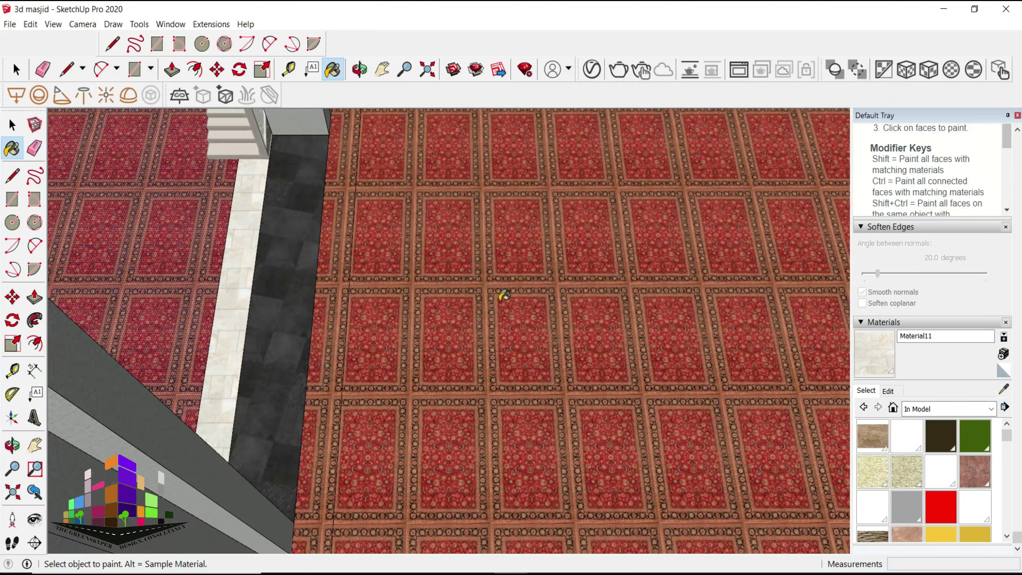
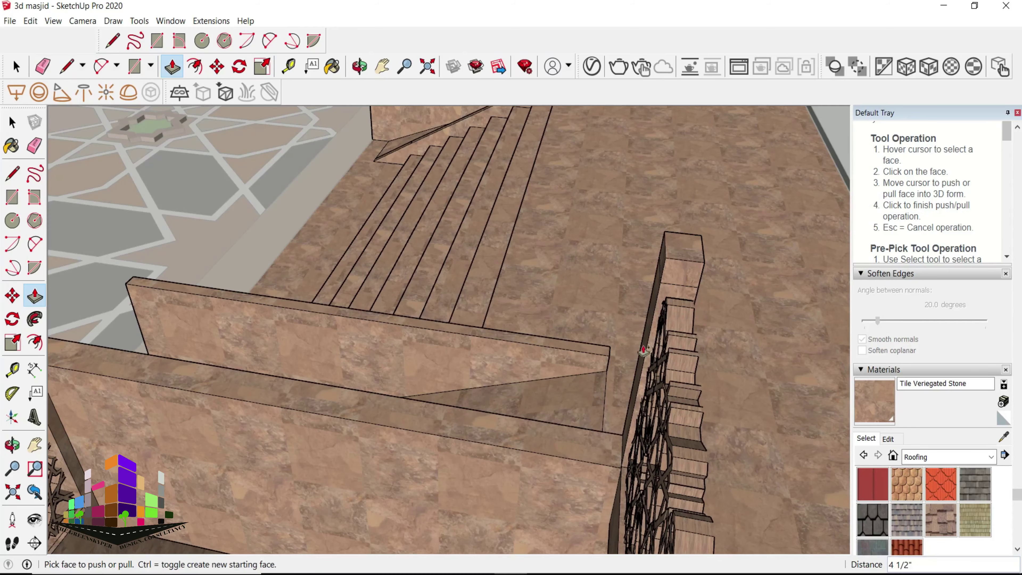
- Delete the slanted triangular face over the stair-side planter
key(space)
mouse_move(625, 283)
middle_down()
mouse_move(623, 365)
mouse_move(614, 241)
middle_up()
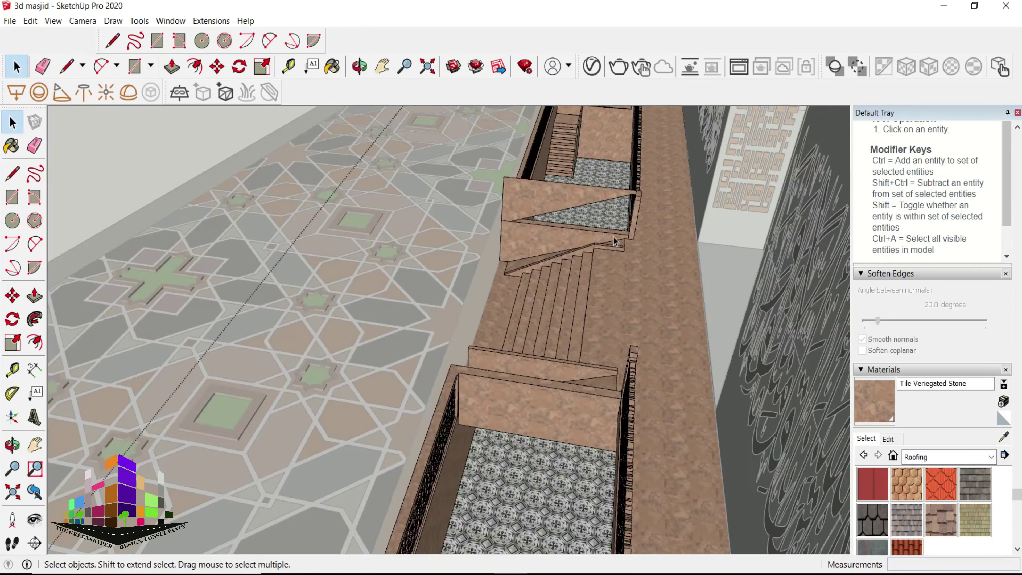
scroll(393, 252, up, 5)
mouse_move(359, 247)
middle_down()
mouse_move(326, 279)
mouse_move(366, 204)
middle_up()
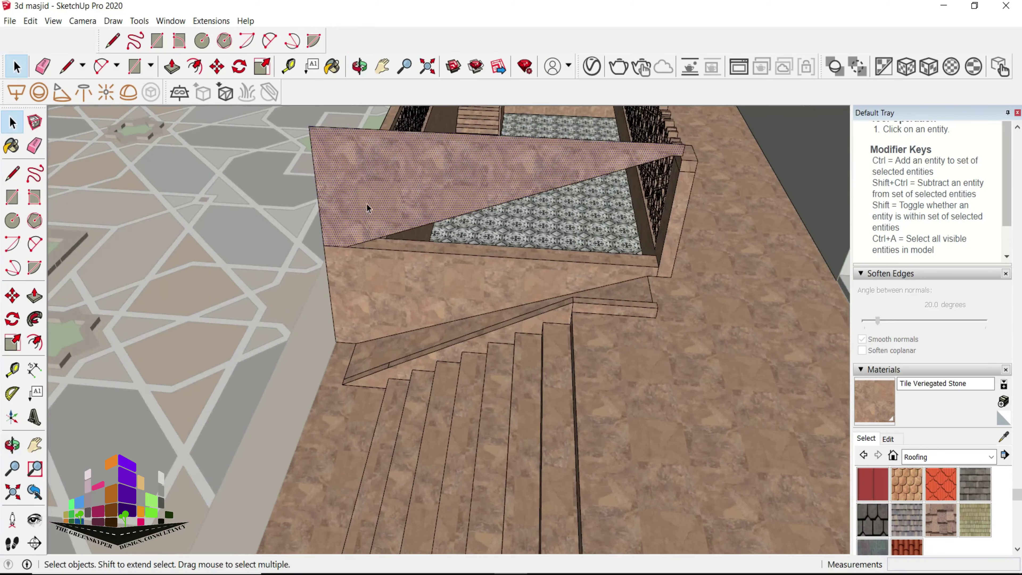
click(333, 238)
scroll(335, 244, up, 1)
scroll(336, 247, up, 1)
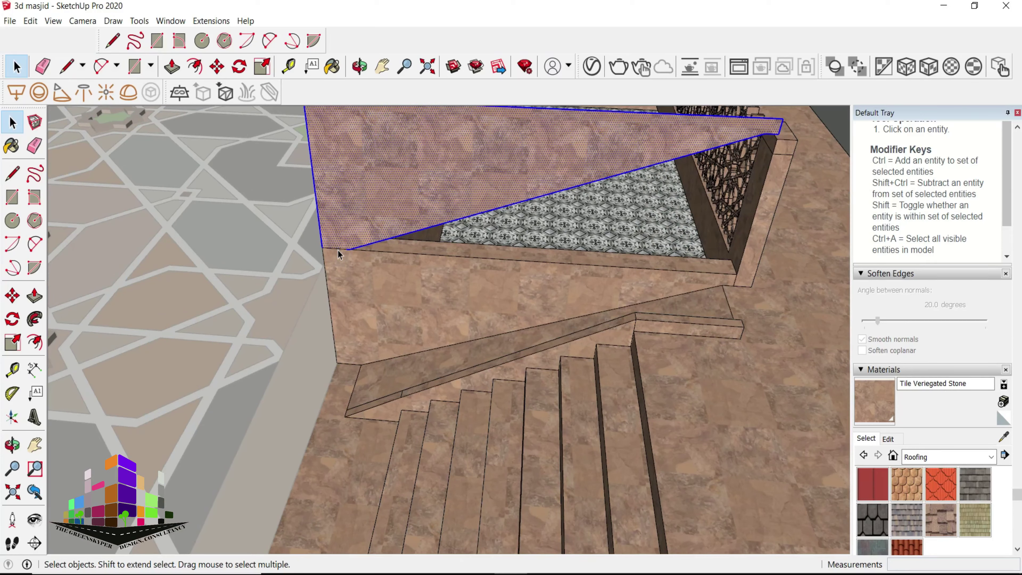
key(Delete)
- Draw a diagonal line from the wall's left corner to the far endpoint to close the wall top
key(l)
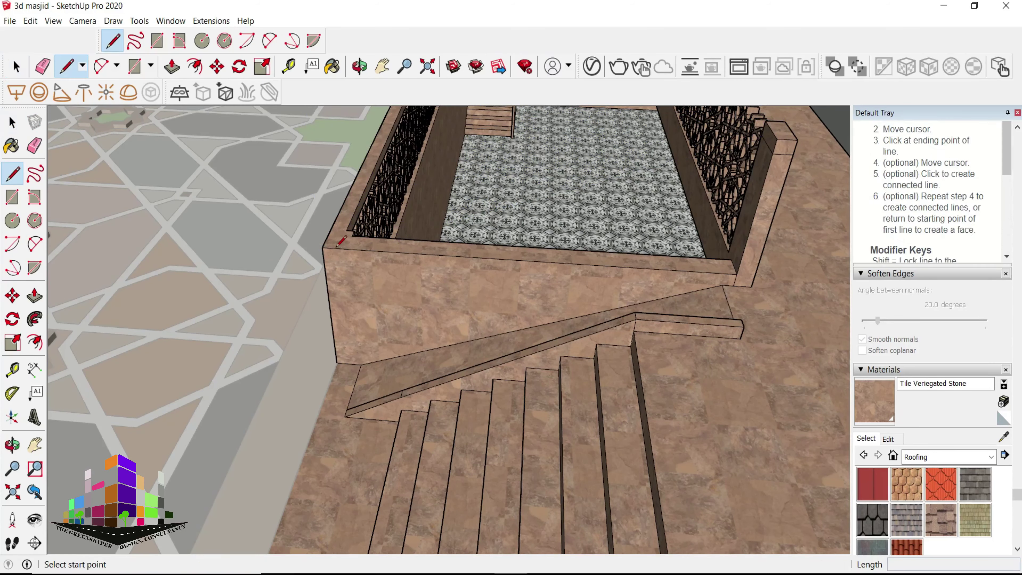
click(322, 247)
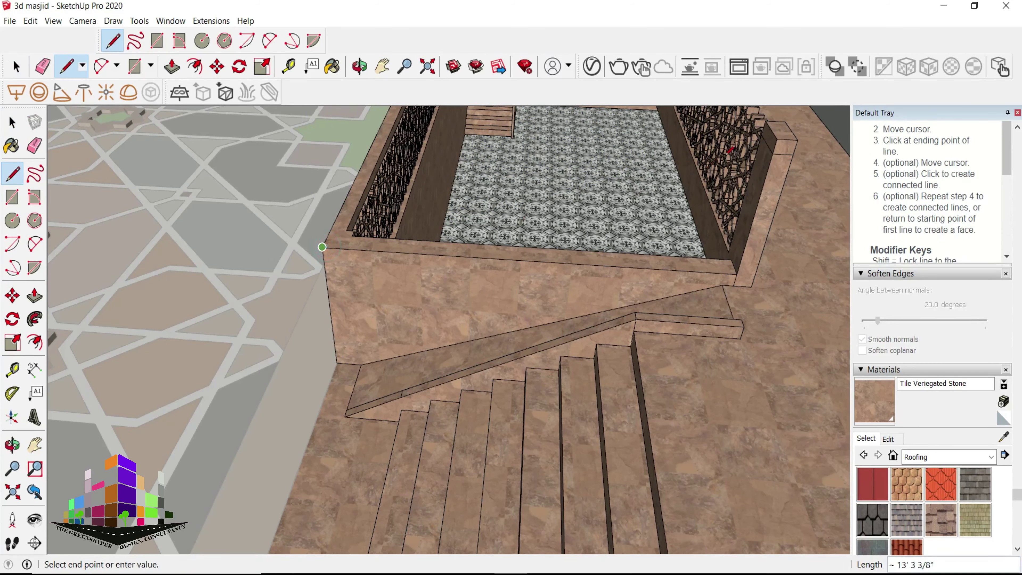
click(777, 136)
key(p)
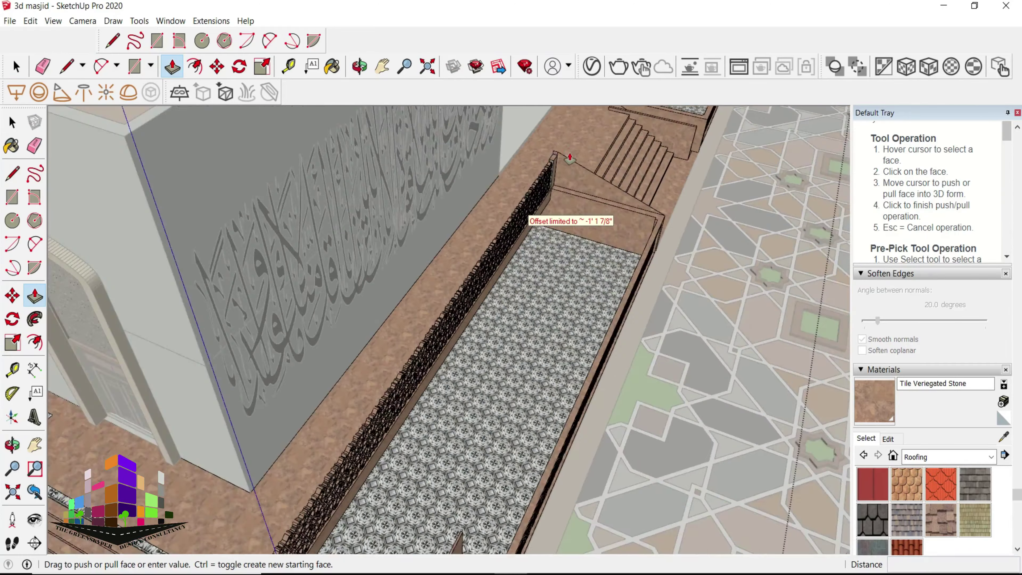
middle_drag(529, 217, 399, 463)
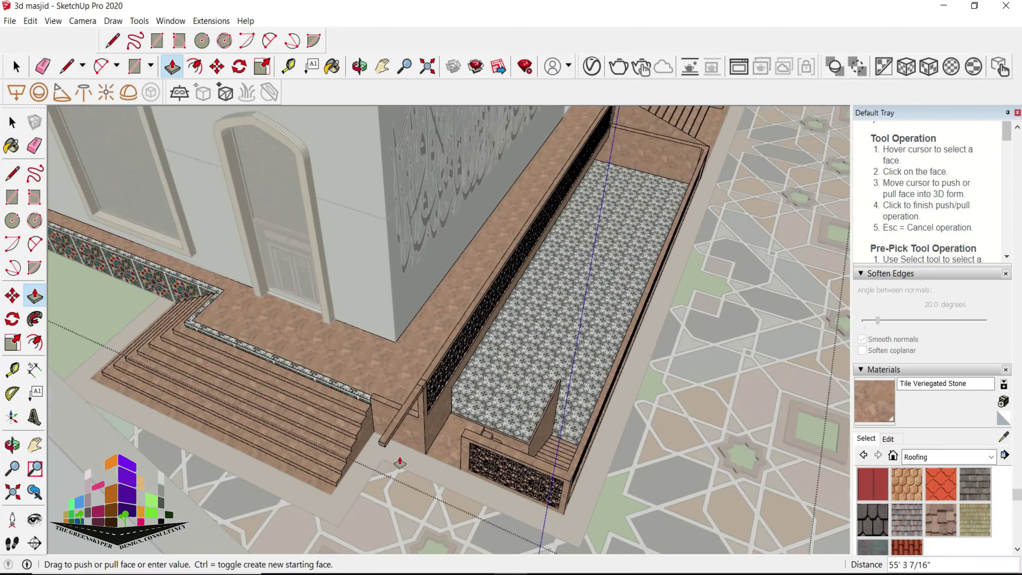
scroll(409, 423, up, 5)
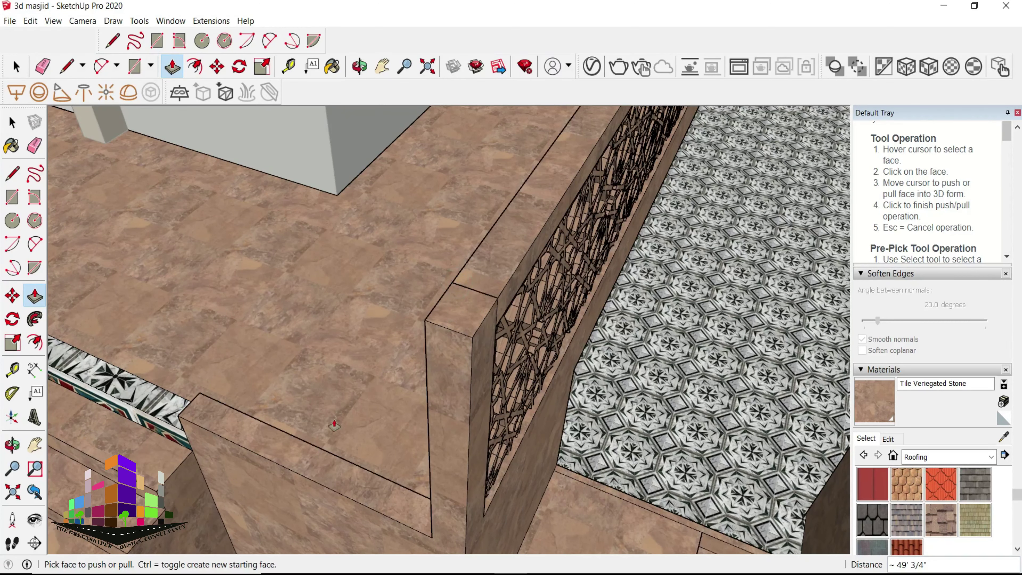
scroll(334, 425, down, 3)
scroll(335, 425, down, 3)
middle_drag(334, 425, 231, 323)
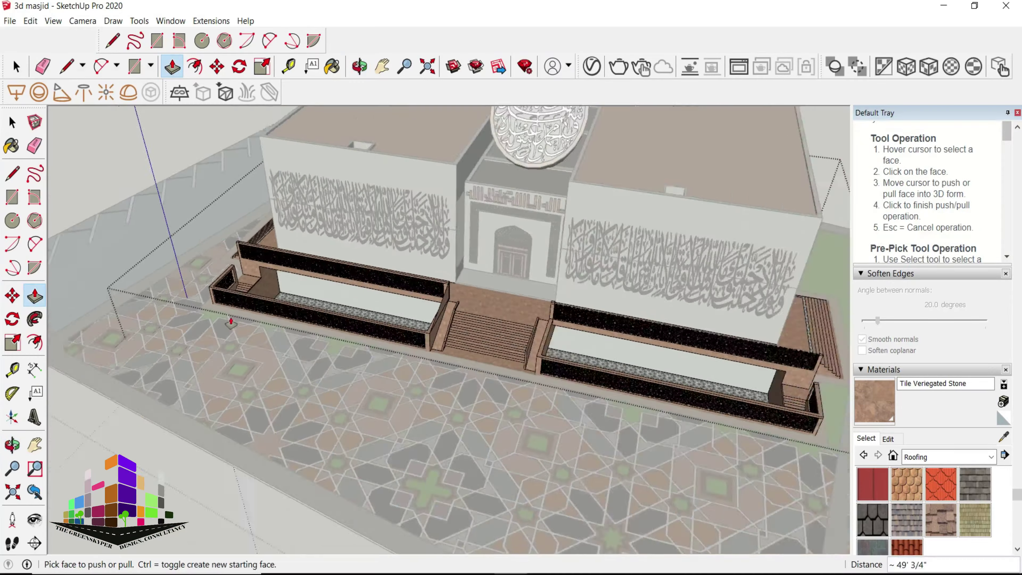
scroll(231, 322, up, 3)
scroll(201, 301, up, 3)
scroll(157, 276, up, 2)
scroll(307, 300, up, 2)
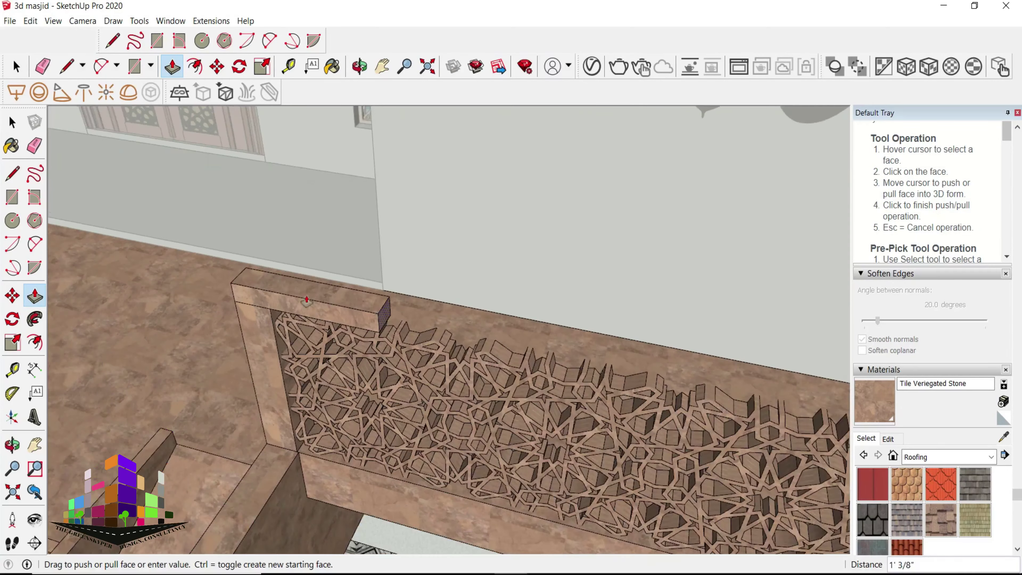
scroll(306, 300, down, 3)
scroll(632, 406, down, 2)
scroll(613, 435, up, 3)
scroll(613, 435, up, 2)
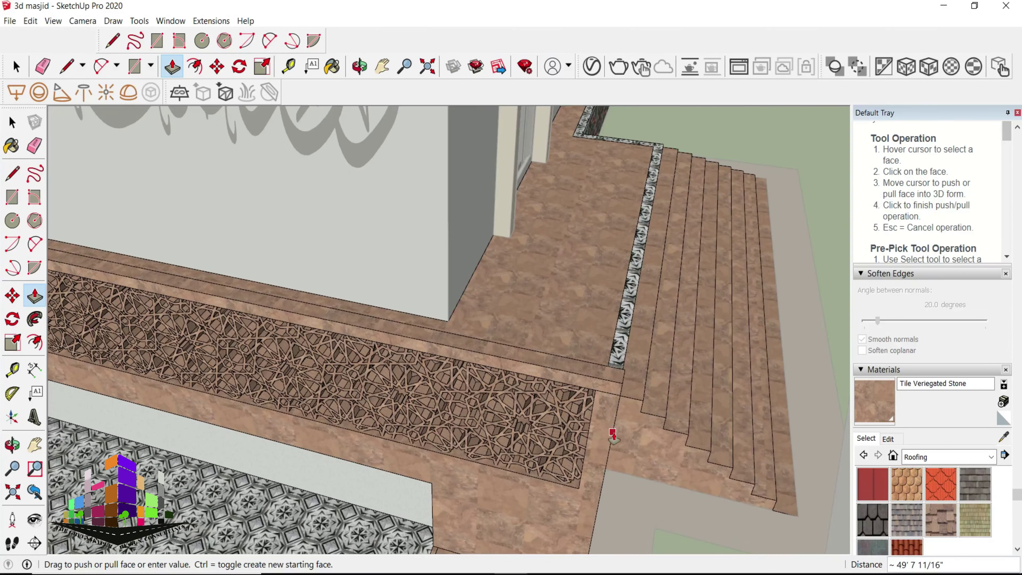
key(e)
scroll(606, 391, up, 1)
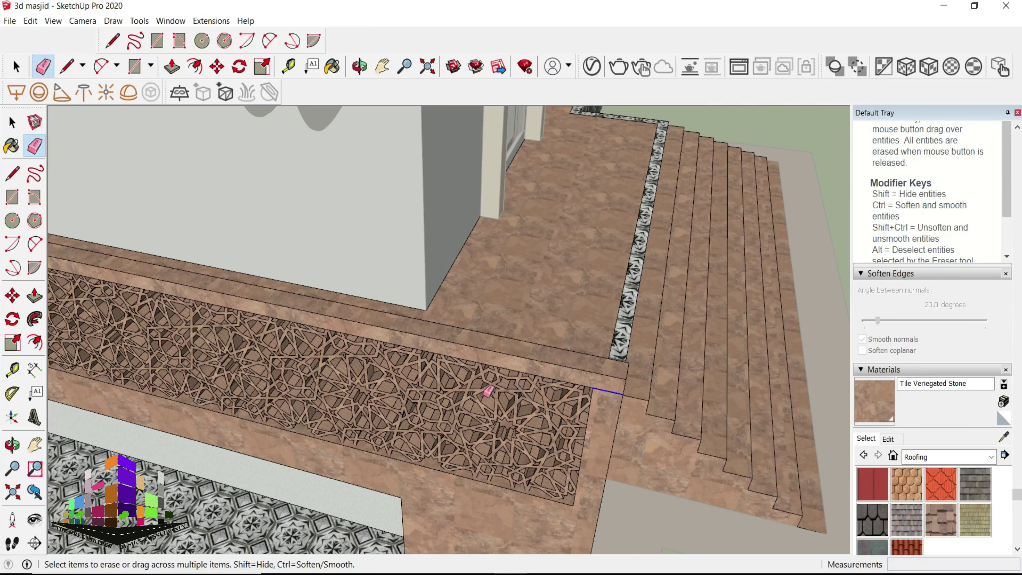
mouse_move(487, 391)
middle_down()
mouse_move(262, 296)
mouse_move(304, 321)
mouse_move(229, 350)
mouse_move(322, 282)
middle_up()
scroll(262, 296, up, 2)
- Copy a lattice screen panel into the stair-side wall corner
key(space)
click(342, 306)
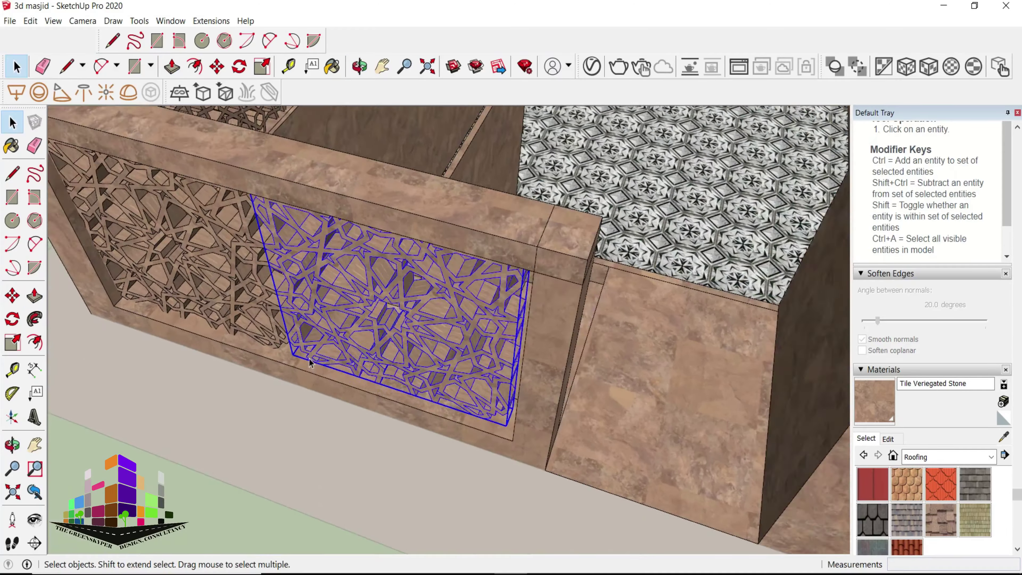
key(m)
scroll(318, 418, up, 5)
scroll(318, 418, up, 3)
click(319, 418)
scroll(319, 418, down, 3)
scroll(467, 321, down, 3)
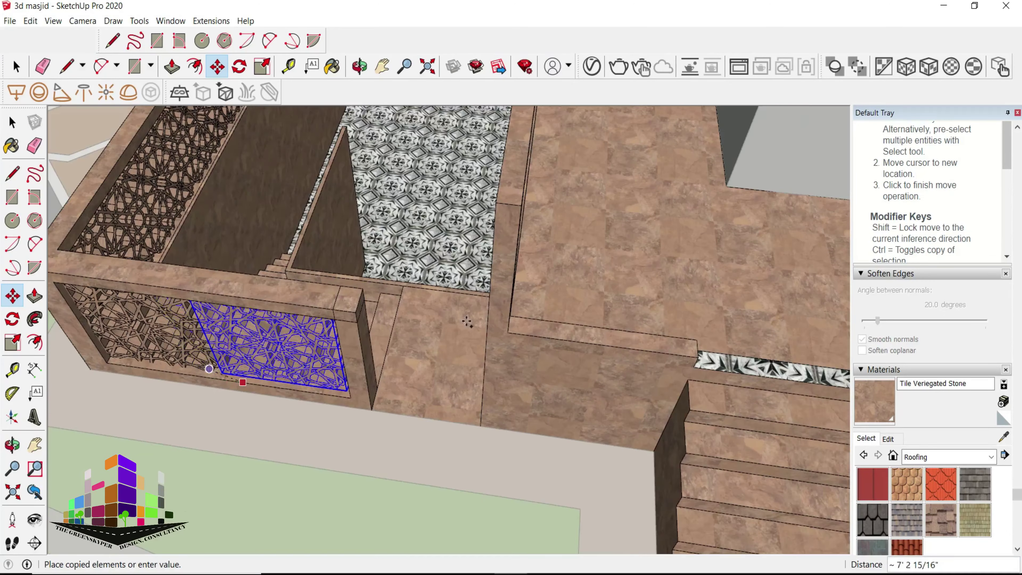
scroll(523, 346, up, 6)
scroll(443, 355, down, 1)
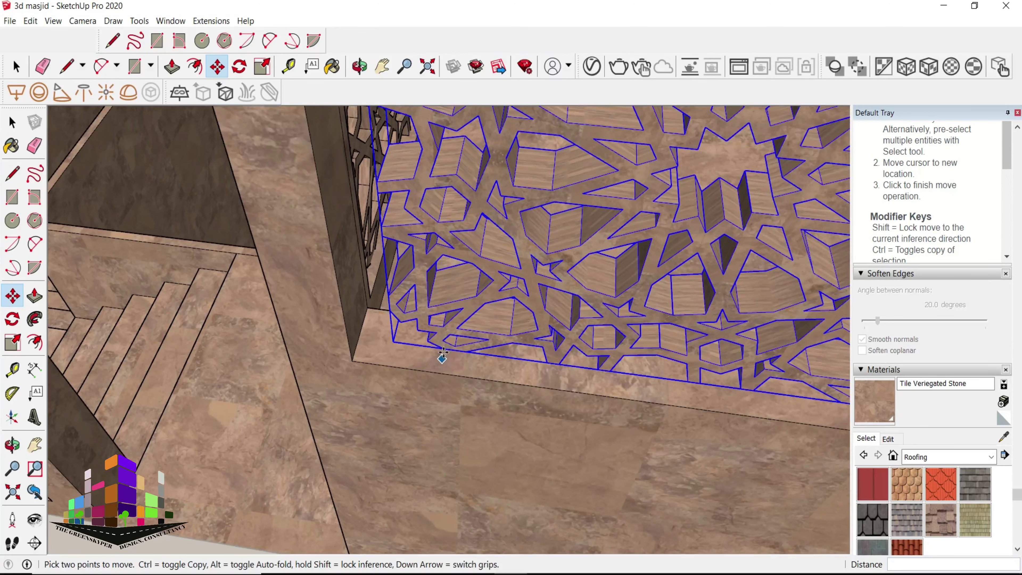
scroll(445, 349, up, 1)
click(433, 366)
middle_drag(432, 365, 395, 151)
- Recess the pillar face 5 inches with Push/Pull
key(p)
click(409, 299)
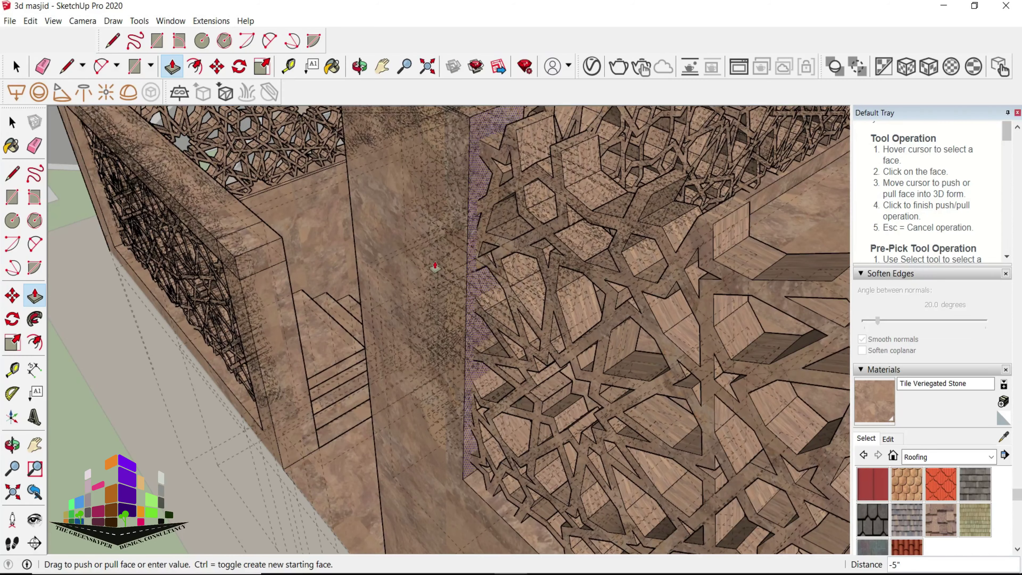
mouse_move(435, 266)
middle_down()
mouse_move(351, 283)
mouse_move(434, 302)
mouse_move(662, 136)
middle_up()
click(351, 284)
- Finish another push on the pillar face, then inspect the lattice frame for stray edges
click(662, 137)
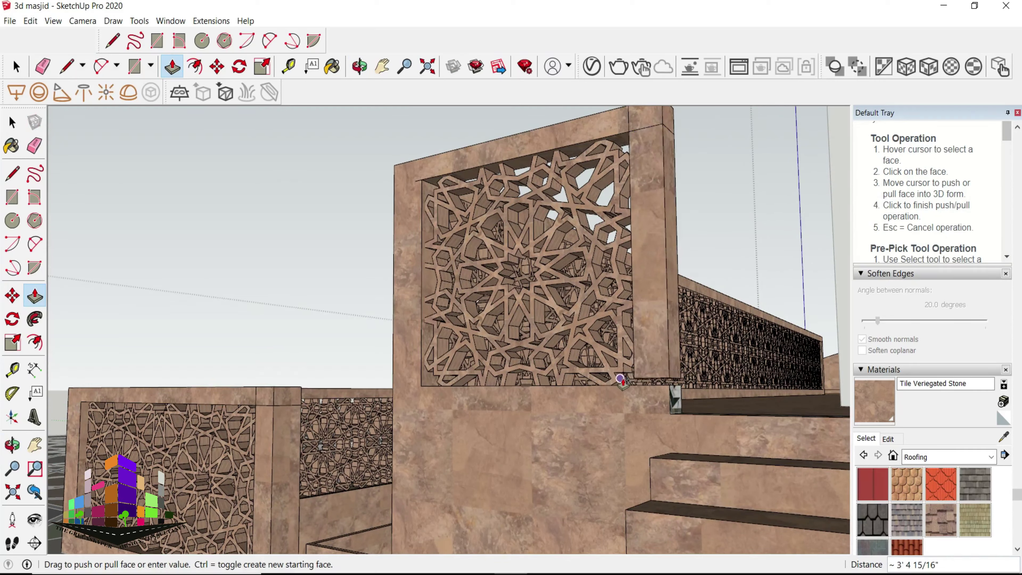
click(611, 379)
key(e)
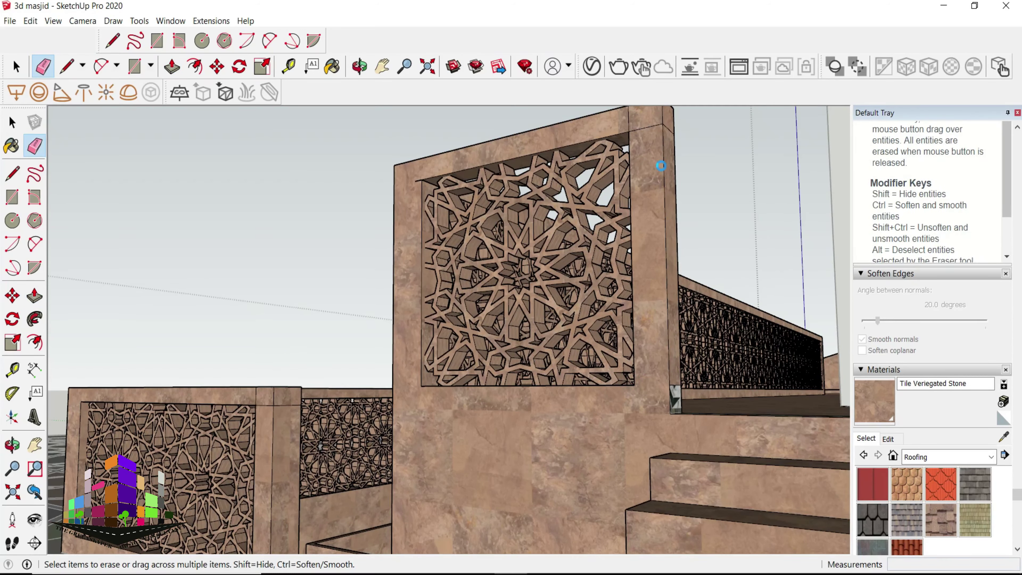
scroll(655, 412, down, 1)
scroll(651, 404, down, 1)
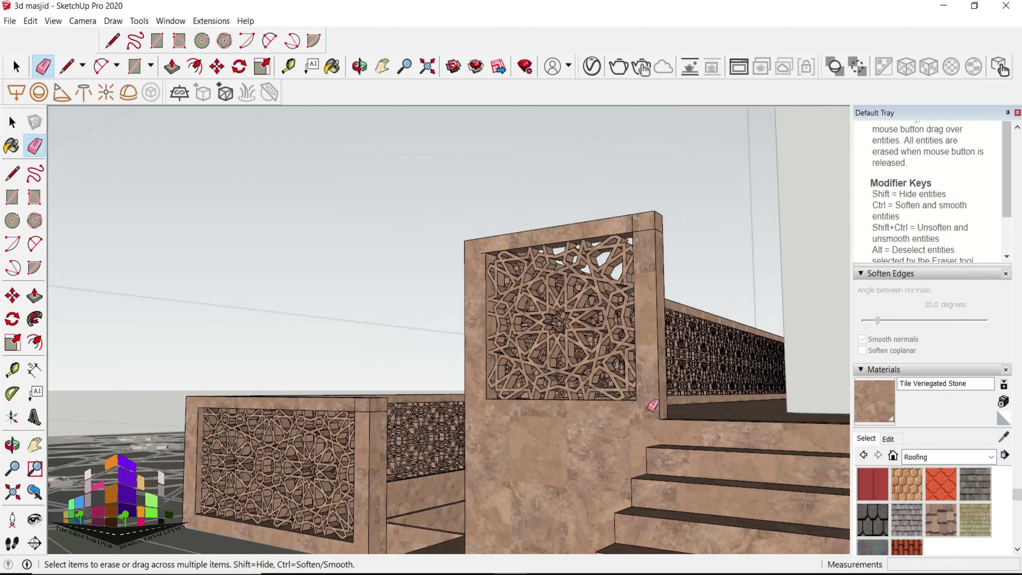
scroll(629, 221, up, 2)
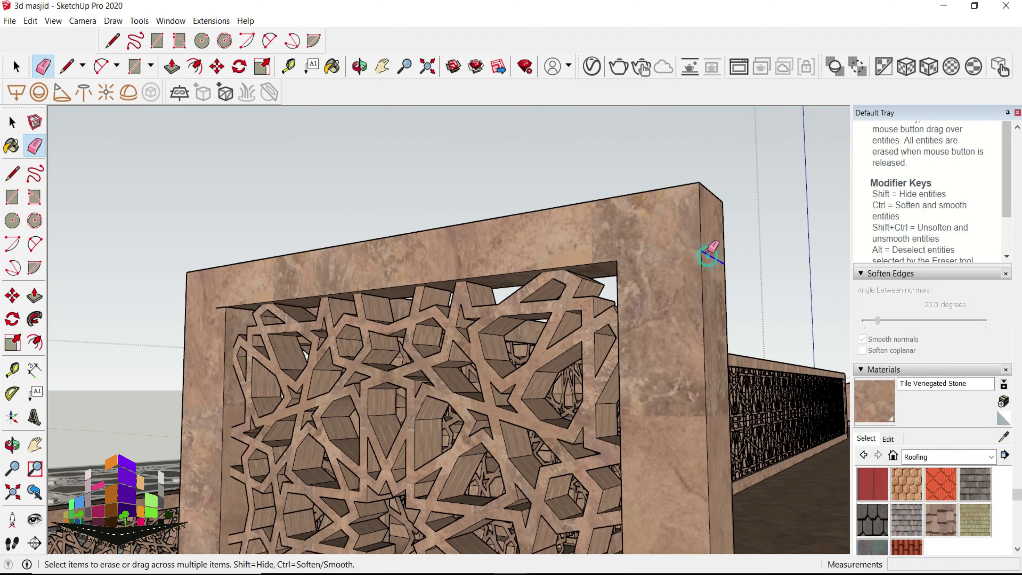
mouse_move(709, 251)
middle_down()
mouse_move(587, 237)
mouse_move(498, 269)
mouse_move(531, 315)
middle_up()
- Erase leftover edges at the lattice pillar and frame corners
key(p)
key(e)
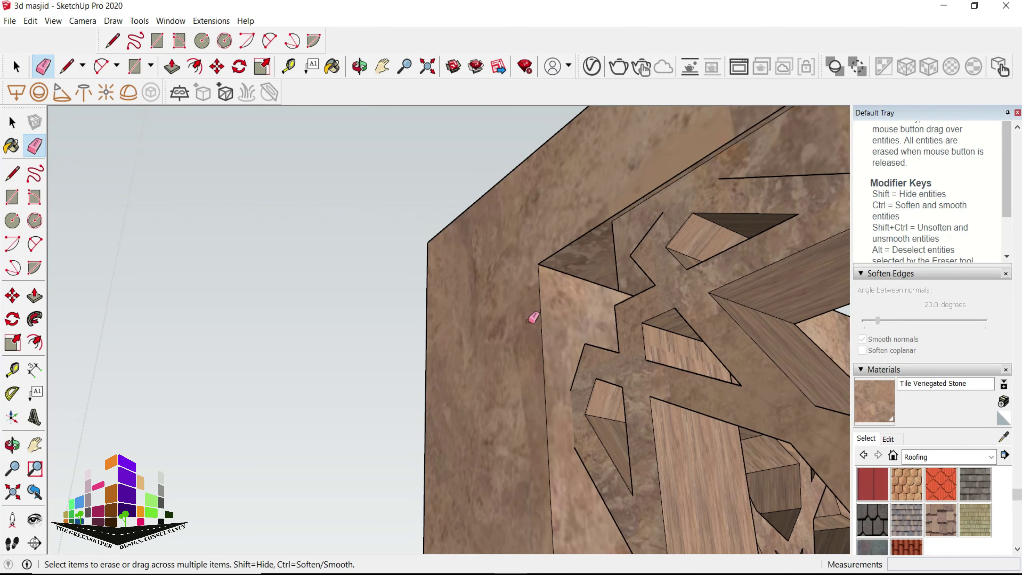
scroll(532, 315, down, 5)
scroll(535, 333, up, 3)
scroll(563, 362, up, 2)
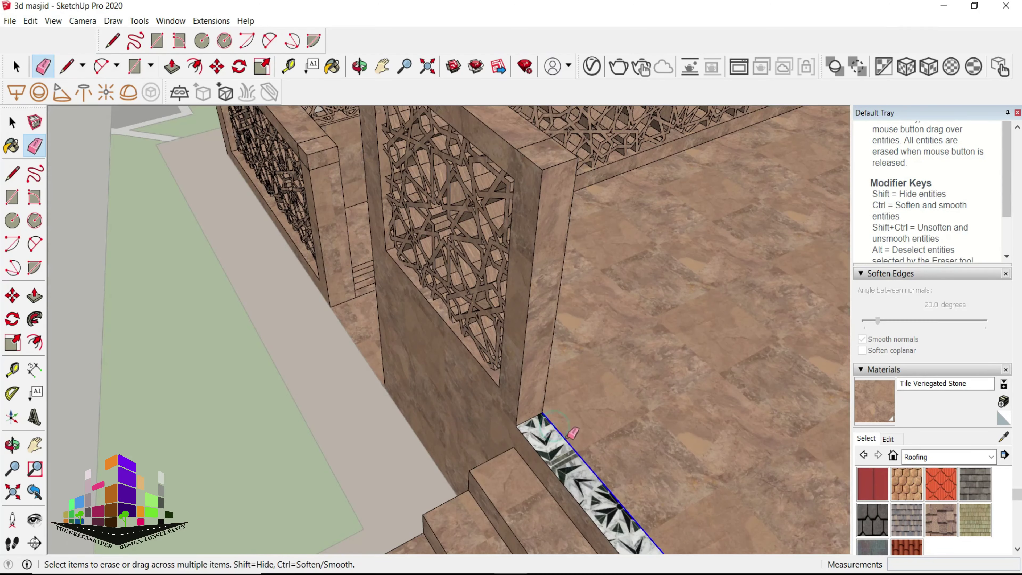
mouse_move(586, 452)
middle_down()
mouse_move(537, 201)
mouse_move(365, 429)
middle_up()
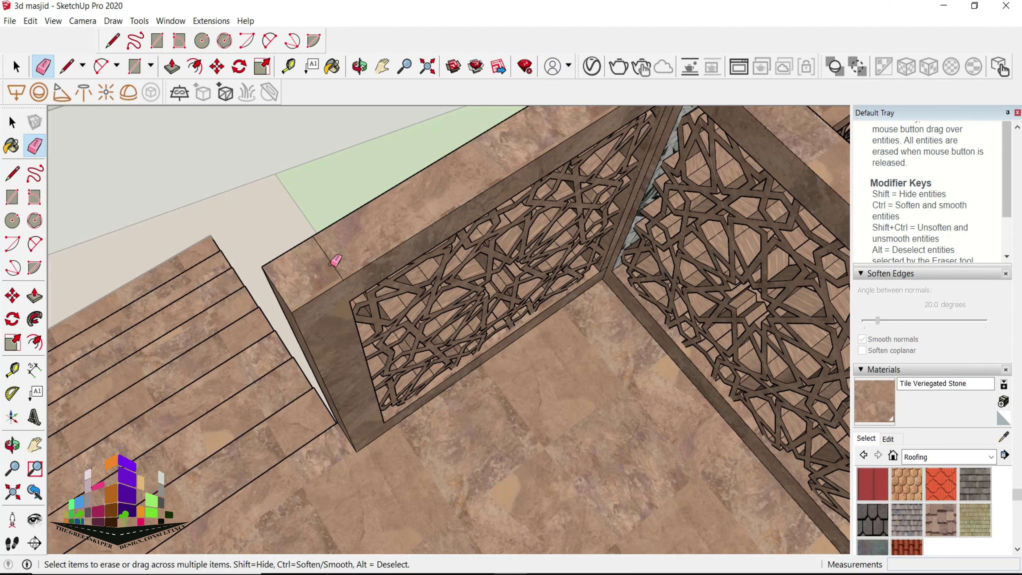
middle_drag(317, 283, 653, 129)
scroll(653, 129, up, 2)
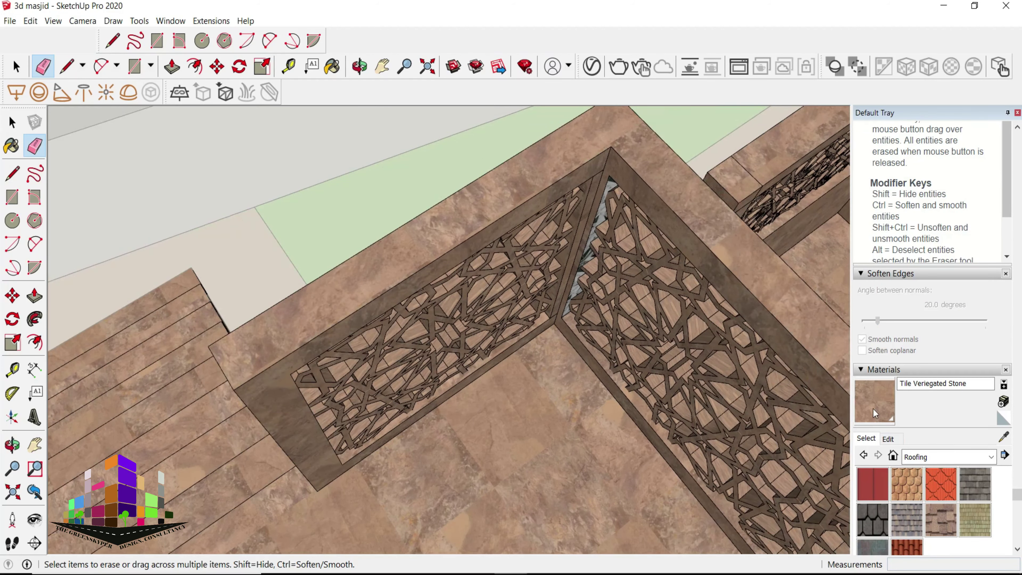
scroll(653, 129, up, 3)
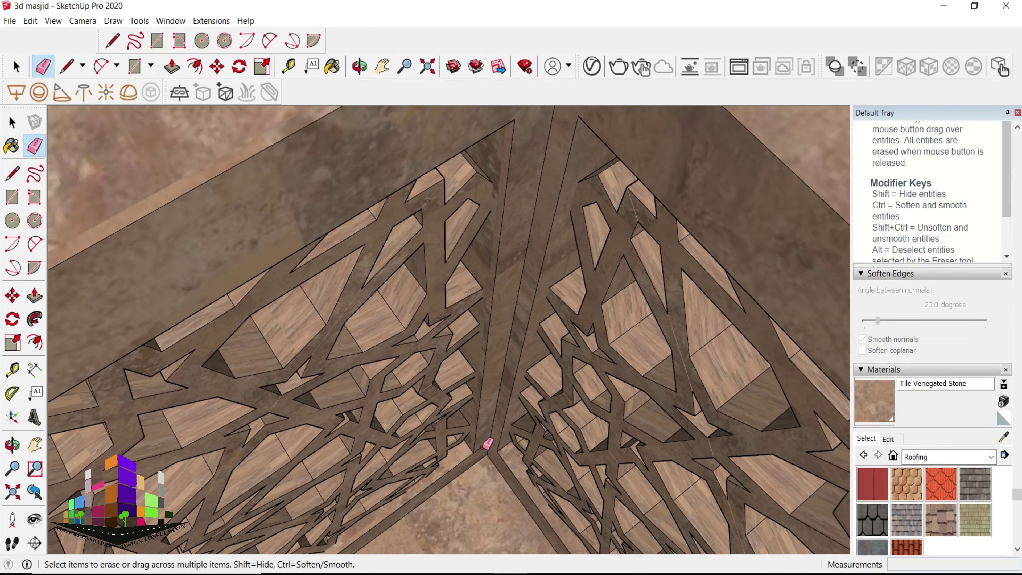
- Return to Select and orbit to a top-down view of the courtyard
key(space)
scroll(439, 207, down, 3)
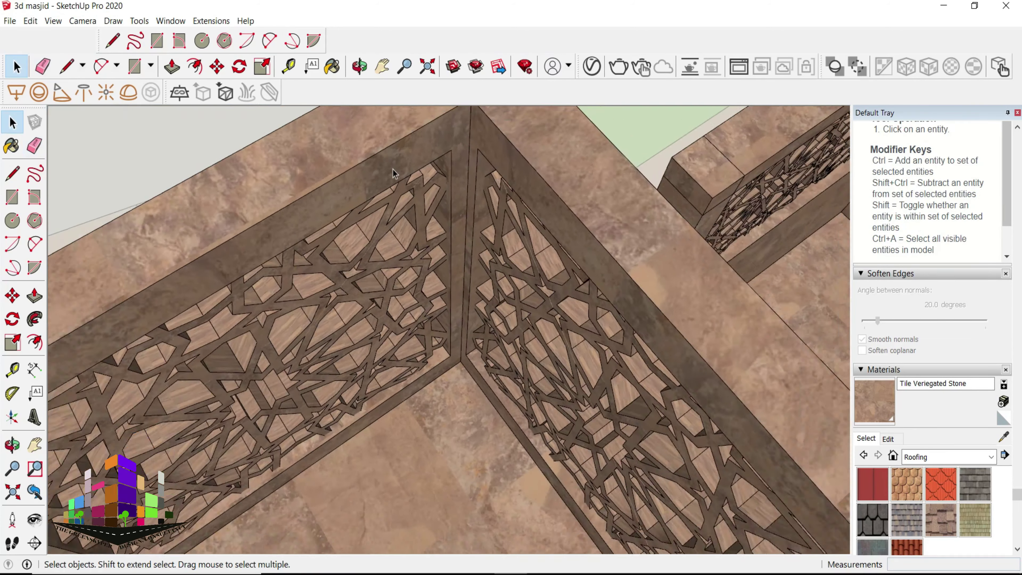
middle_drag(439, 207, 719, 261)
- Copy another lattice screen panel into the wall using Move with Ctrl
scroll(720, 261, down, 3)
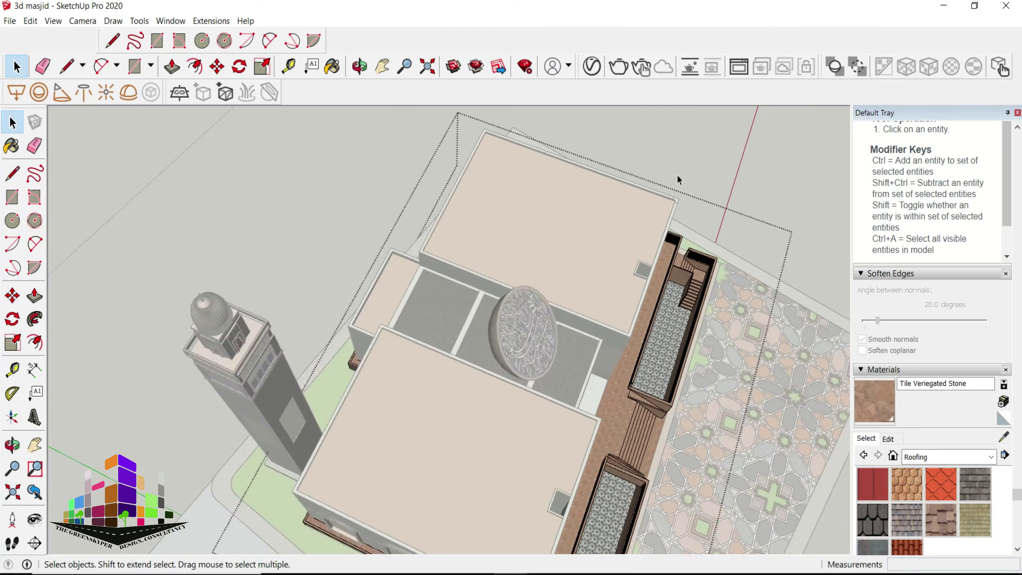
middle_drag(677, 175, 644, 301)
scroll(684, 362, up, 4)
click(722, 420)
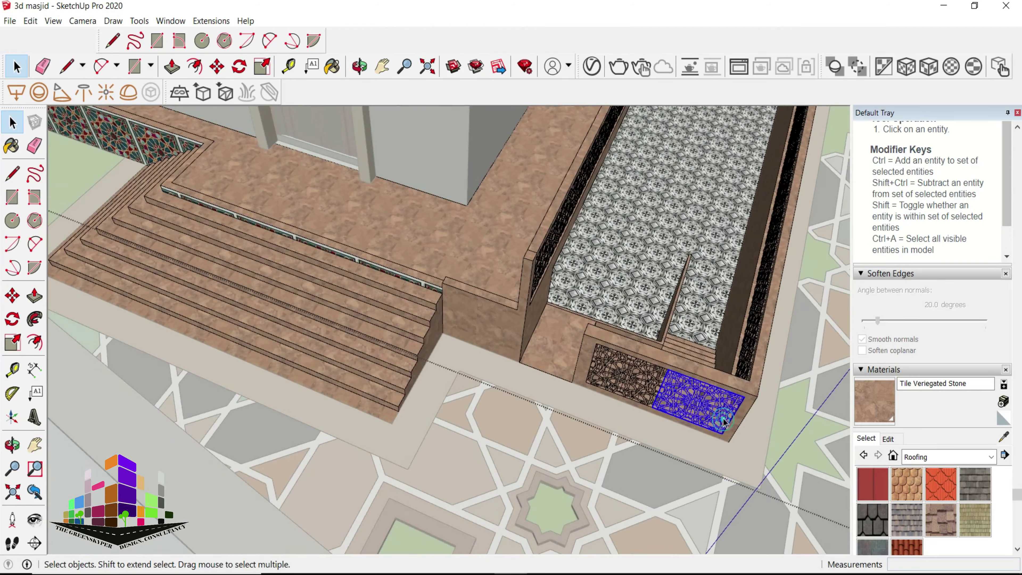
key(m)
scroll(722, 421, up, 3)
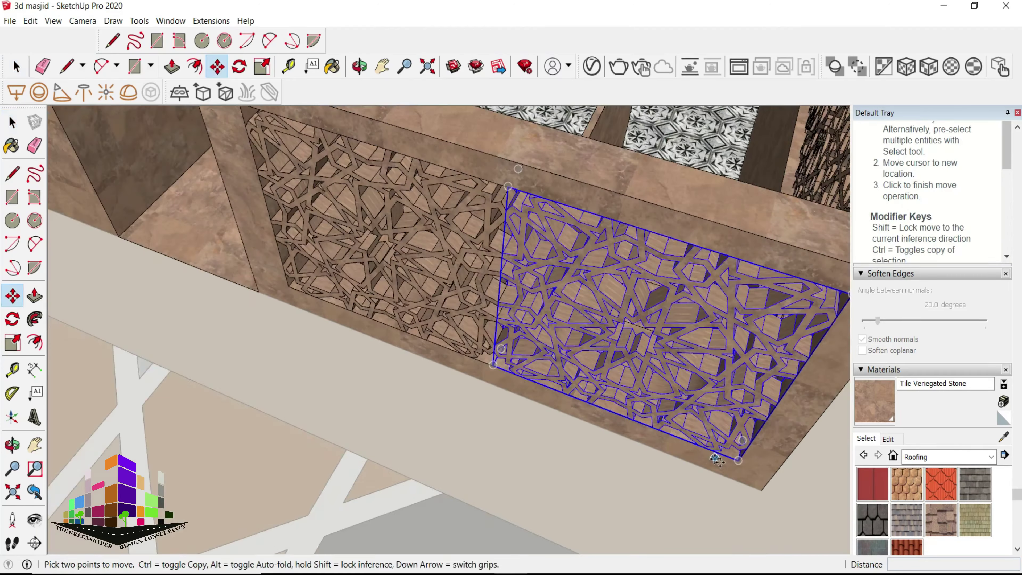
click(753, 450)
key(ctrl)
scroll(771, 468, down, 3)
scroll(531, 360, up, 5)
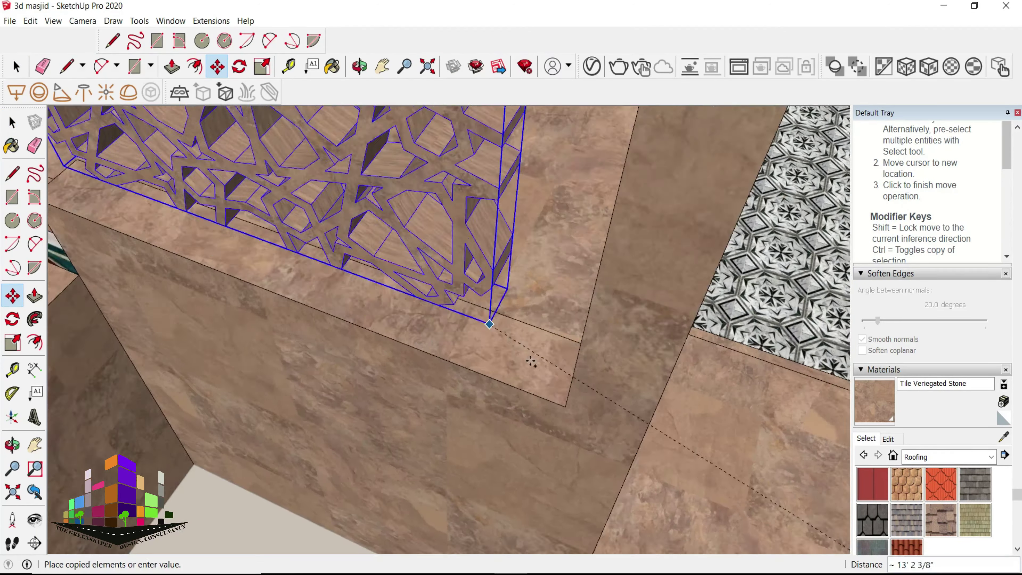
scroll(575, 415, up, 3)
- Begin a line at the stone ledge corner beneath the lattice copy
middle_drag(455, 410, 710, 424)
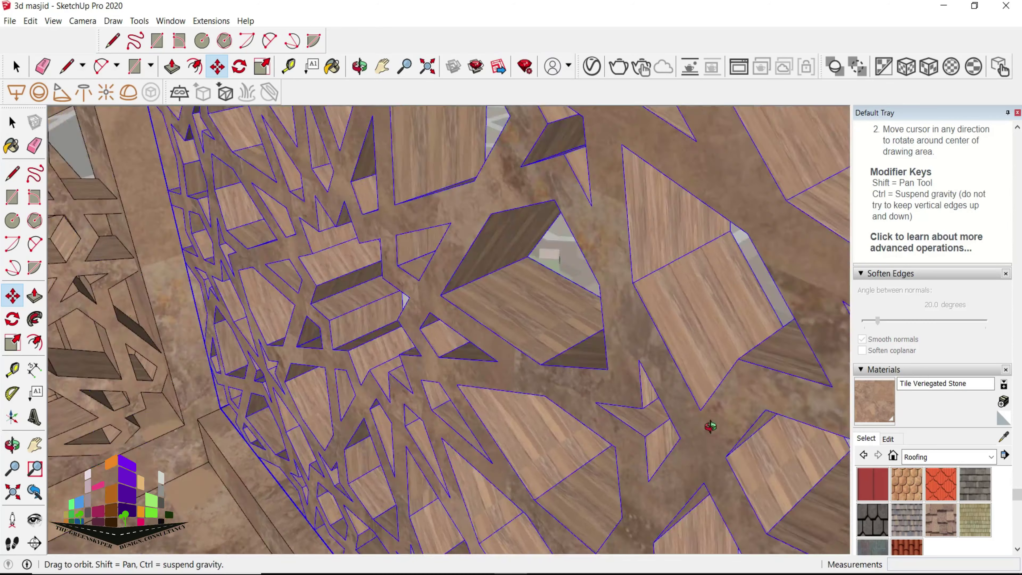
scroll(442, 418, up, 3)
scroll(198, 413, up, 3)
scroll(194, 411, down, 2)
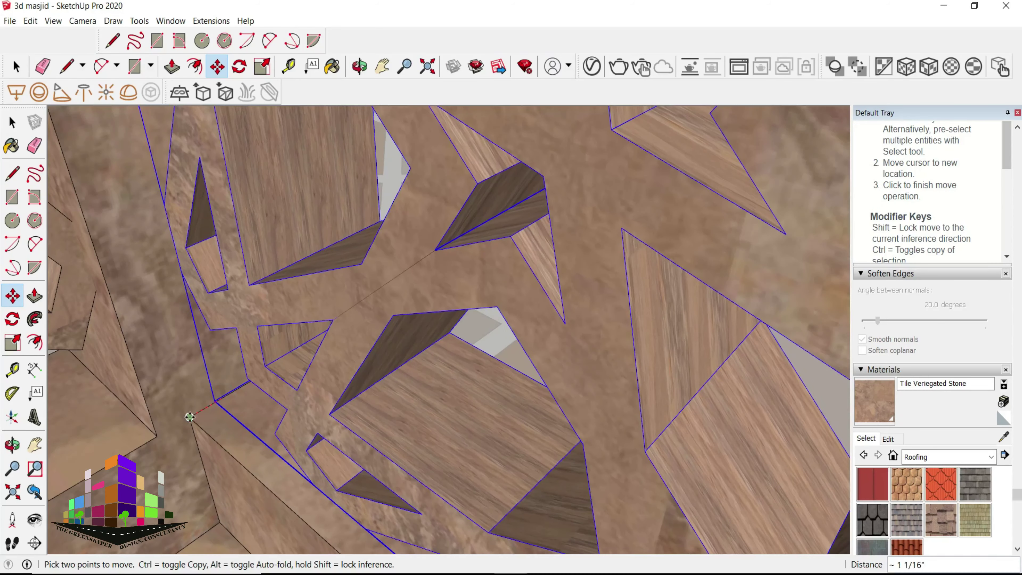
scroll(141, 303, up, 3)
scroll(114, 329, up, 3)
scroll(114, 329, down, 5)
key(l)
click(286, 370)
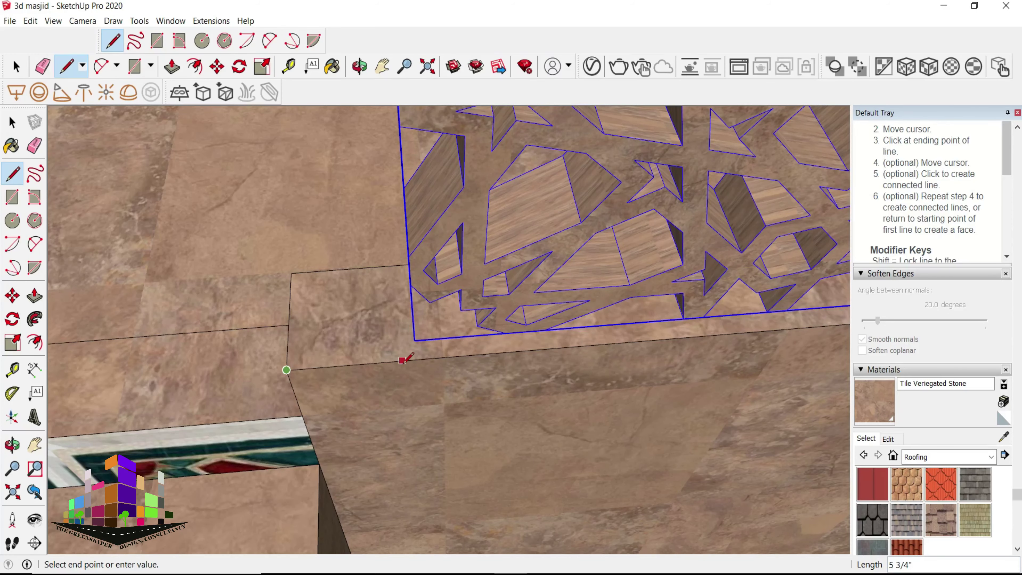
- Split the ledge face at the lattice corner and raise it into a tall block
middle_drag(402, 360, 367, 233)
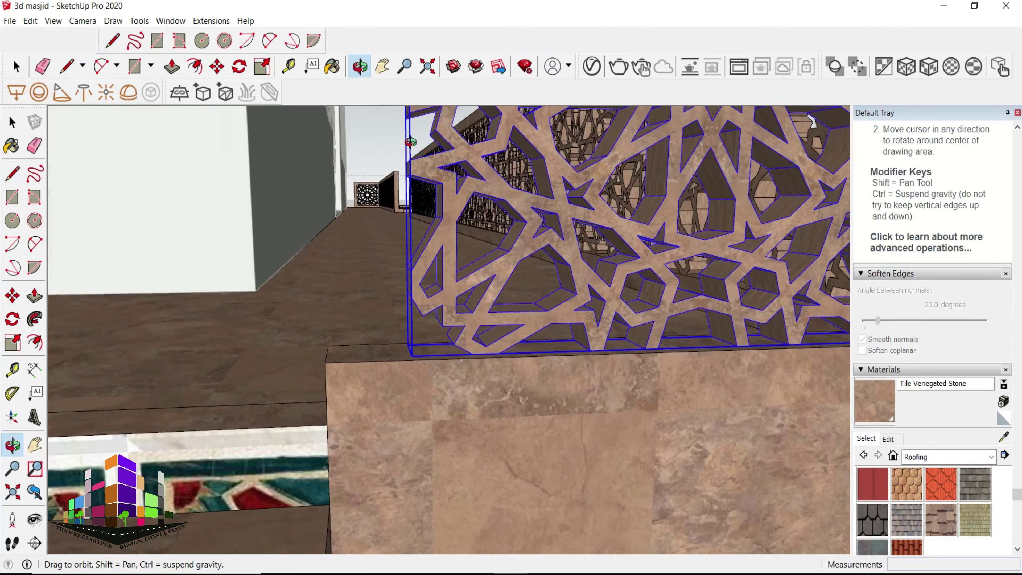
key(Escape)
mouse_move(354, 297)
middle_down()
mouse_move(354, 274)
mouse_move(406, 409)
middle_up()
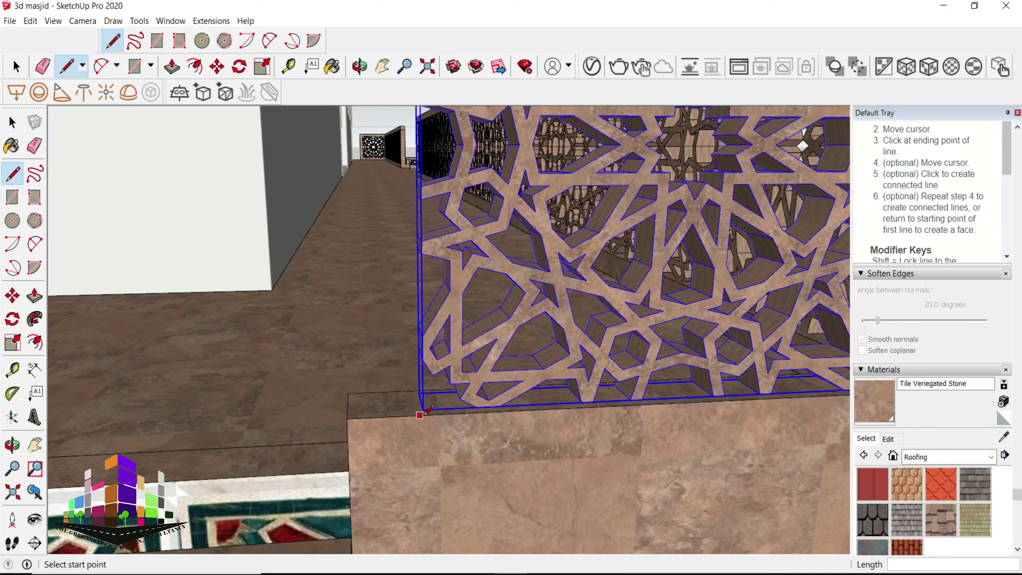
click(414, 391)
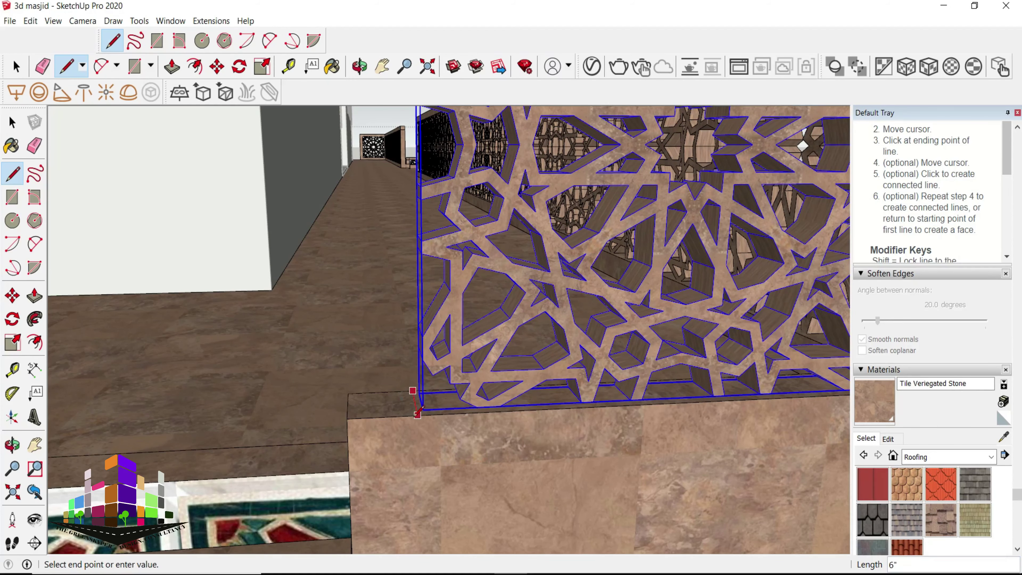
click(417, 415)
key(p)
click(388, 413)
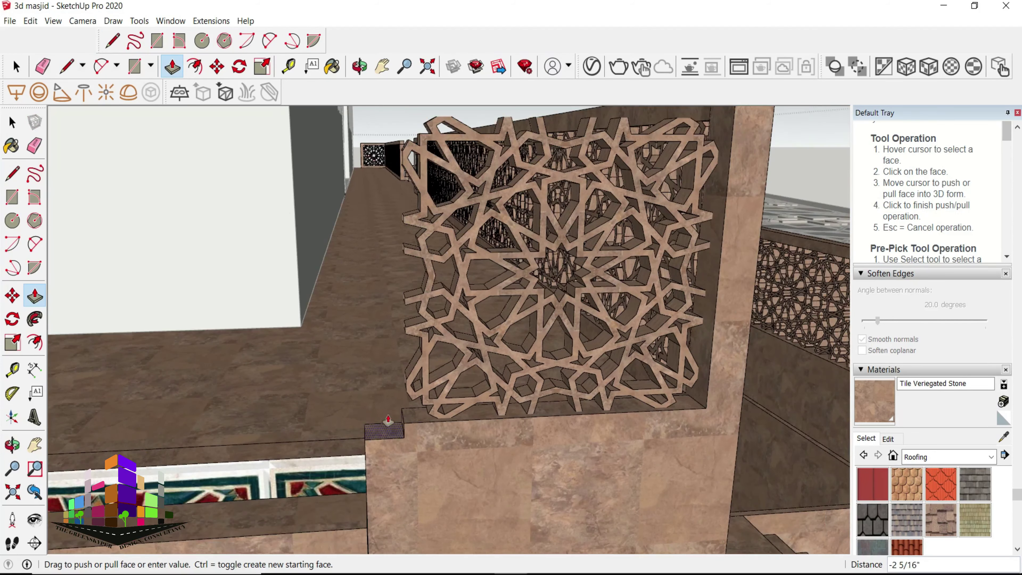
click(653, 387)
- Draw a line from the block's corner to split its face
mouse_move(654, 388)
middle_down()
mouse_move(485, 473)
mouse_move(634, 452)
middle_up()
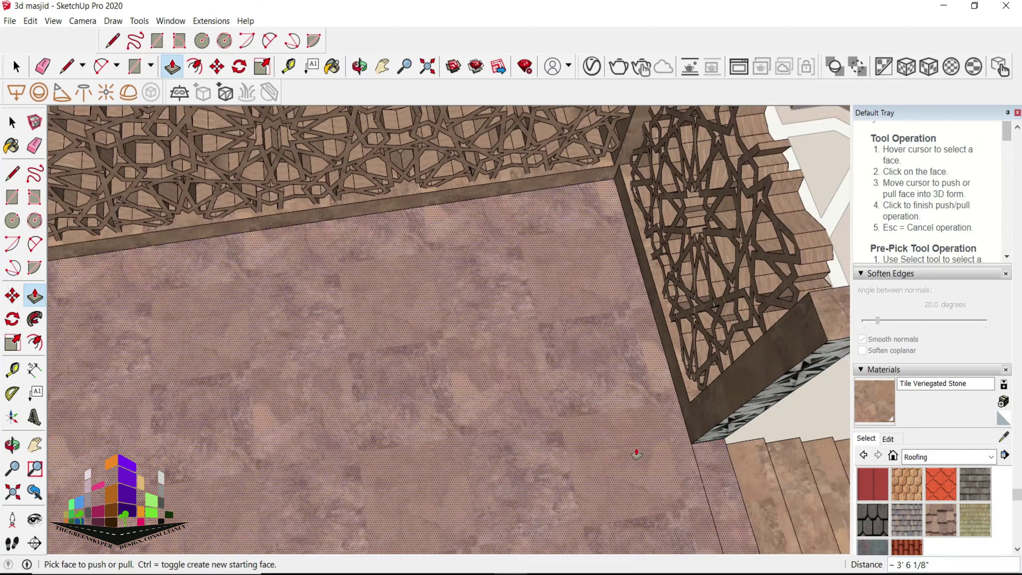
scroll(576, 292, up, 5)
key(l)
click(577, 292)
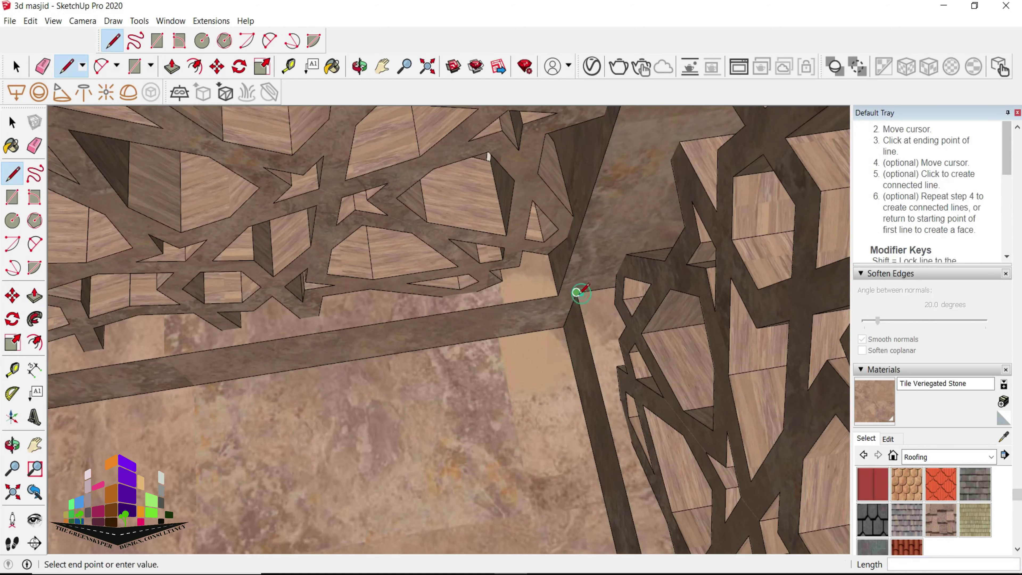
scroll(577, 292, down, 3)
scroll(576, 292, down, 2)
click(557, 199)
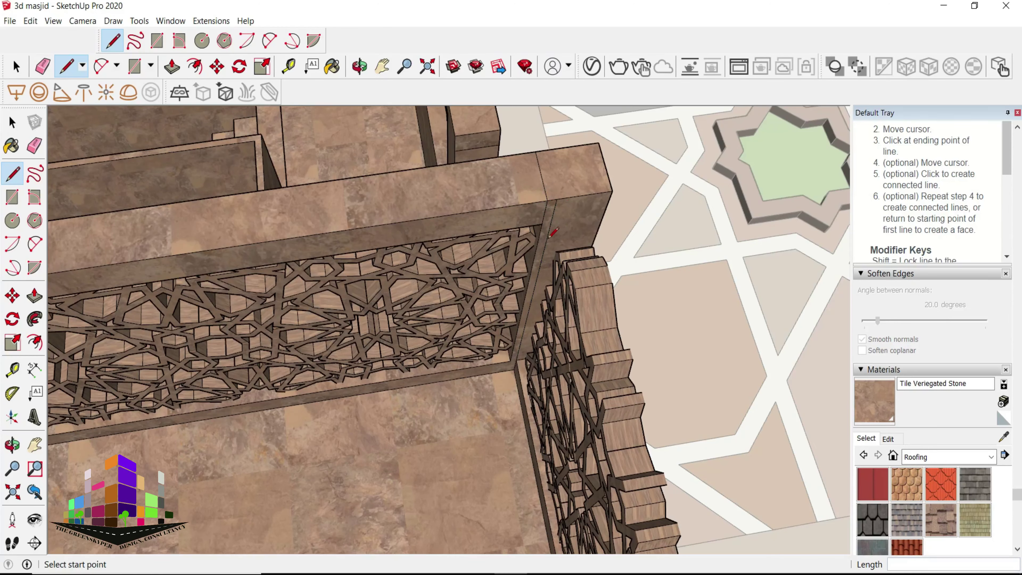
- Raise the pillar top by 4 7/16"
key(p)
scroll(554, 242, up, 5)
scroll(557, 259, up, 3)
scroll(554, 263, up, 2)
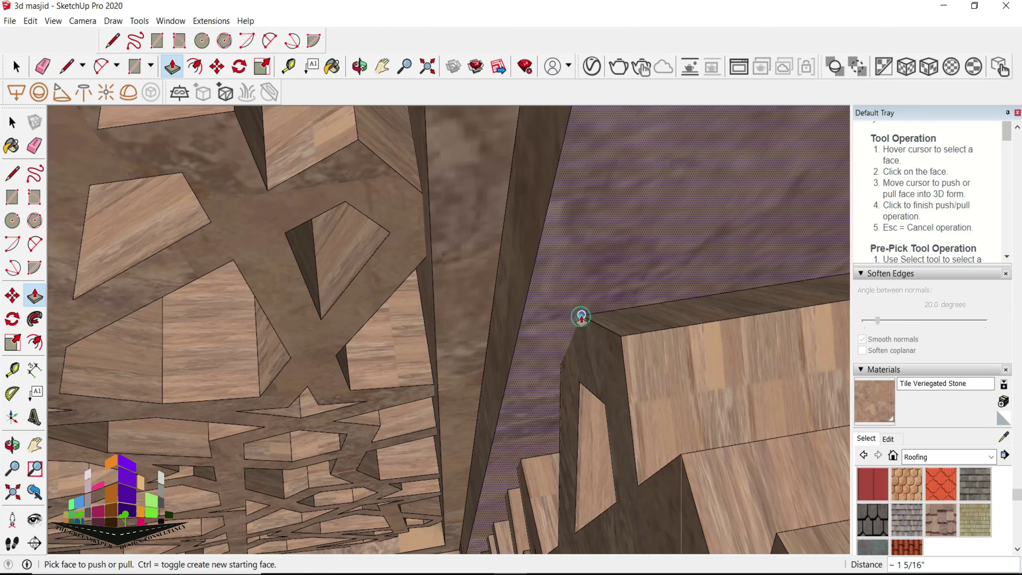
scroll(522, 273, down, 5)
mouse_move(521, 274)
middle_down()
mouse_move(387, 356)
mouse_move(318, 306)
middle_up()
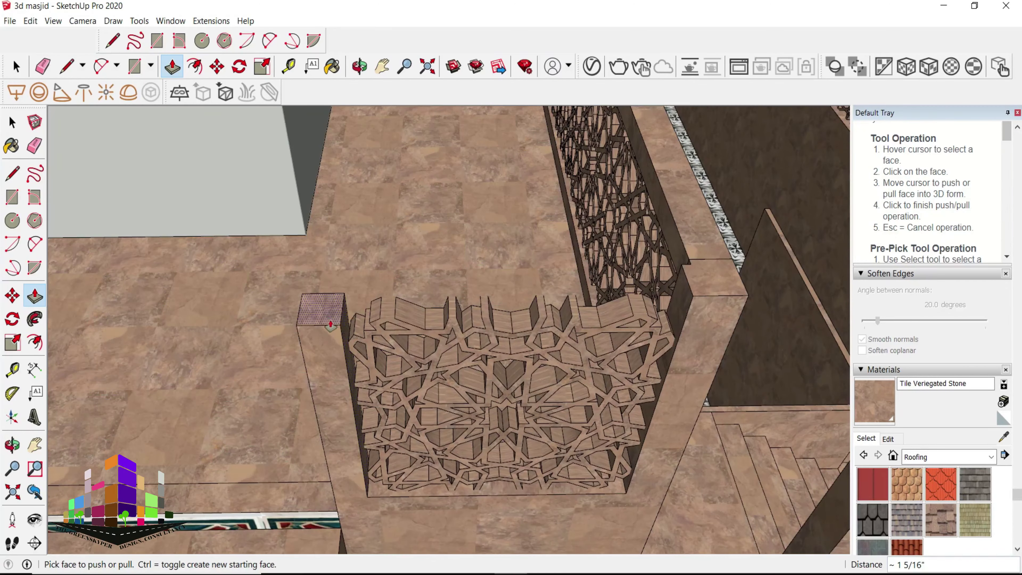
click(318, 306)
click(259, 354)
- Extend the pillar's thin side face out to the far wall
middle_drag(260, 354, 648, 387)
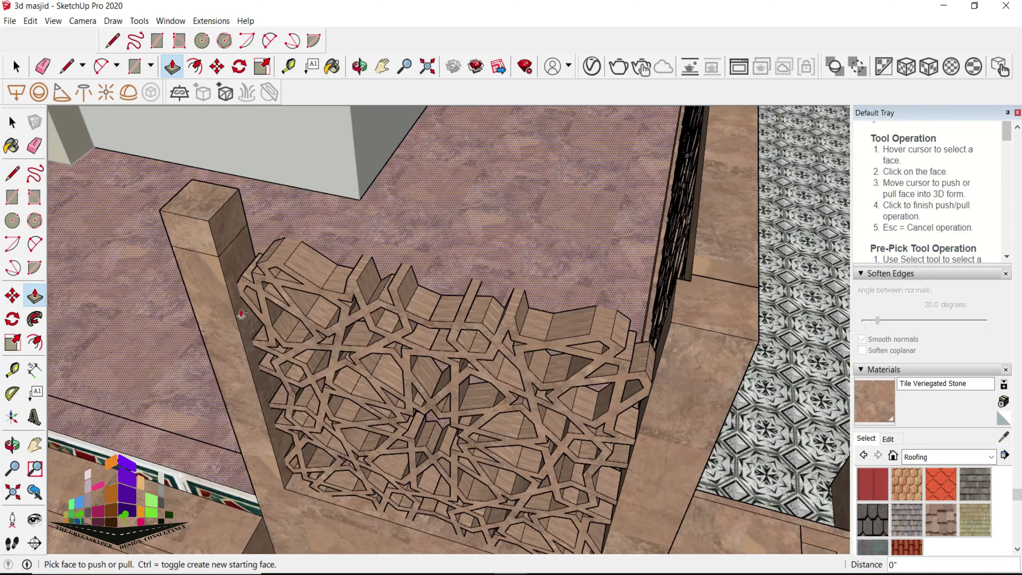
click(648, 387)
click(684, 403)
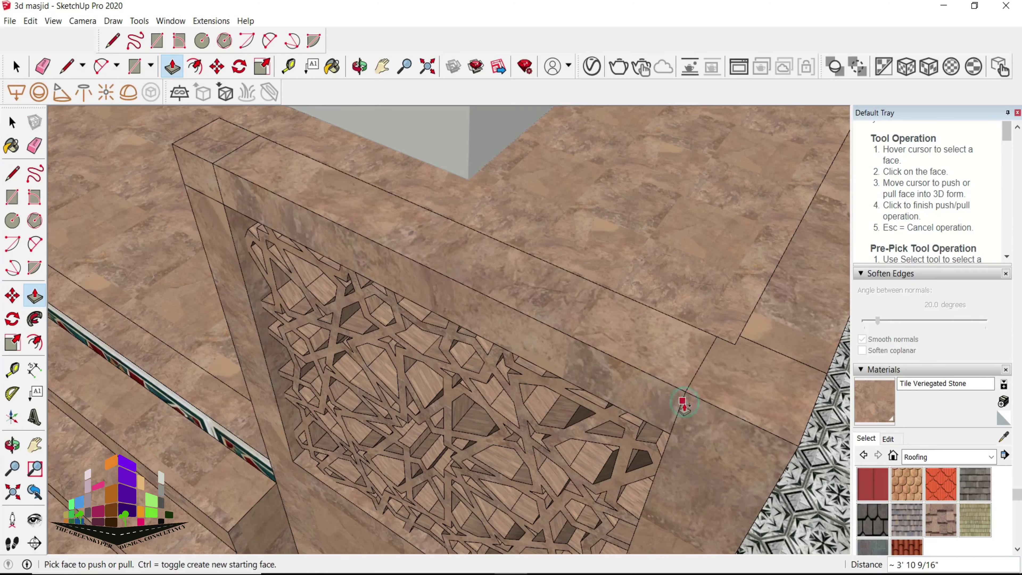
- Erase leftover edges on the pillar face, undoing the wall-top erase that removed a face
key(e)
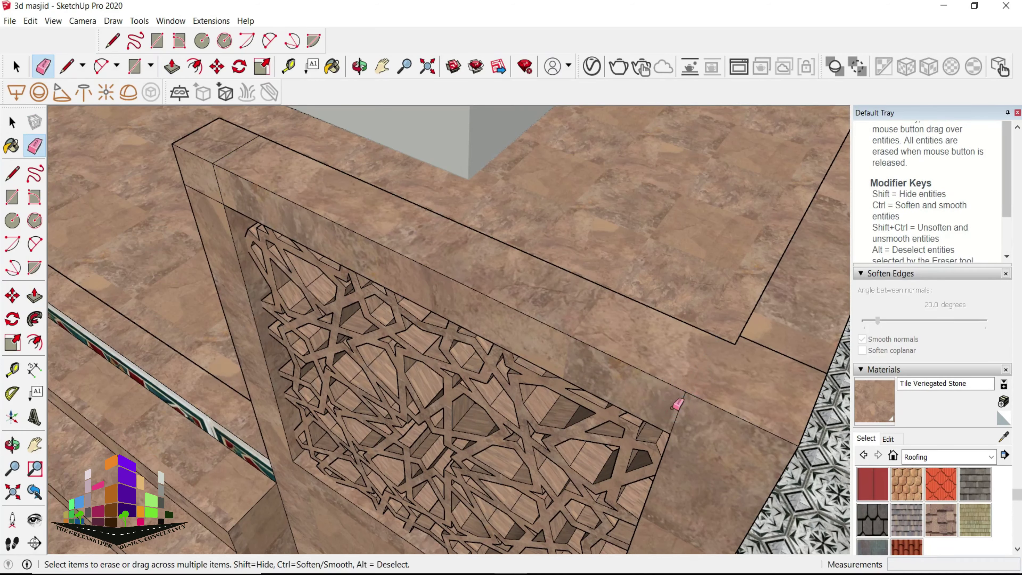
drag(686, 387, 678, 415)
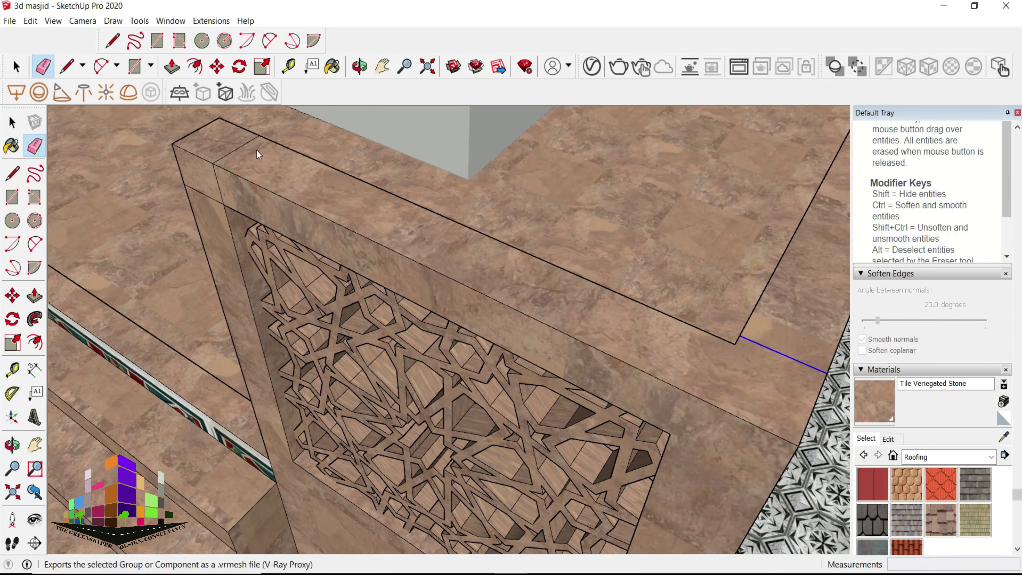
click(771, 349)
key(ctrl+z)
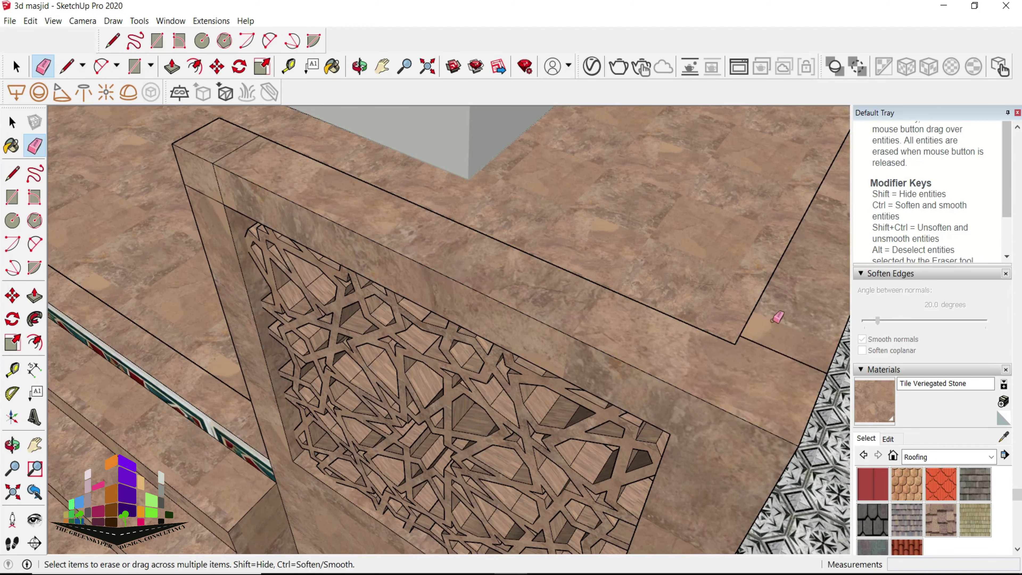
key(p)
scroll(721, 348, up, 2)
- Erase the two stray edges across the wall top
key(e)
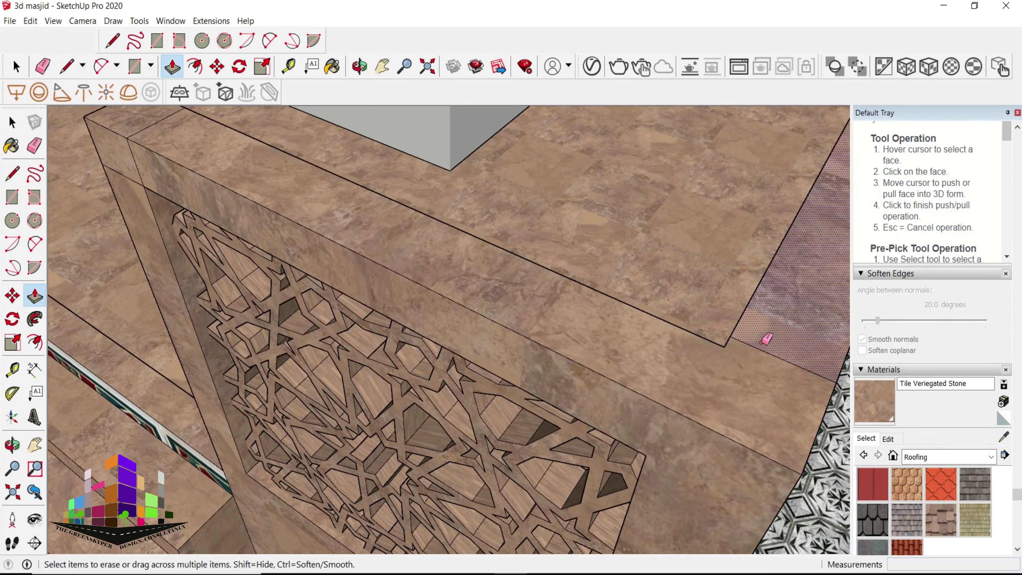
scroll(767, 348, down, 1)
scroll(767, 349, up, 3)
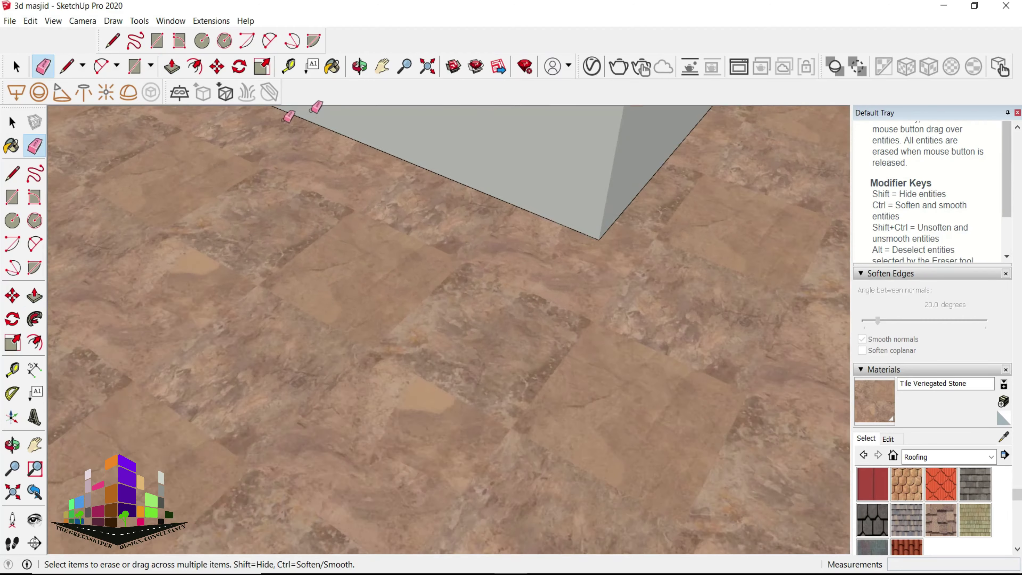
middle_drag(767, 348, 399, 205)
scroll(400, 205, up, 3)
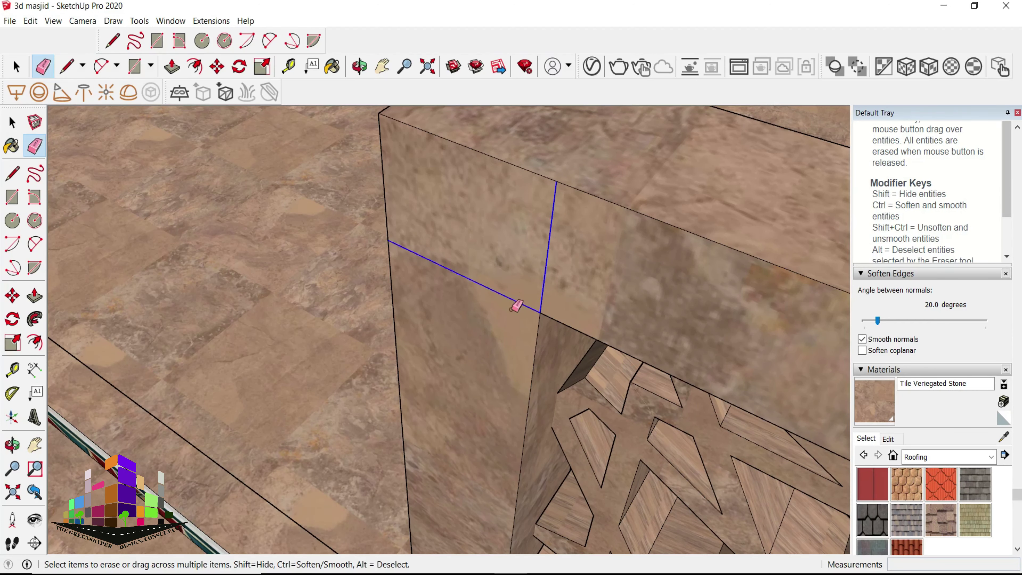
drag(530, 300, 498, 278)
- Orbit around the stairs and doorway, then out to view the whole mosque plot
key(space)
scroll(499, 278, down, 2)
scroll(500, 278, down, 2)
scroll(499, 278, down, 5)
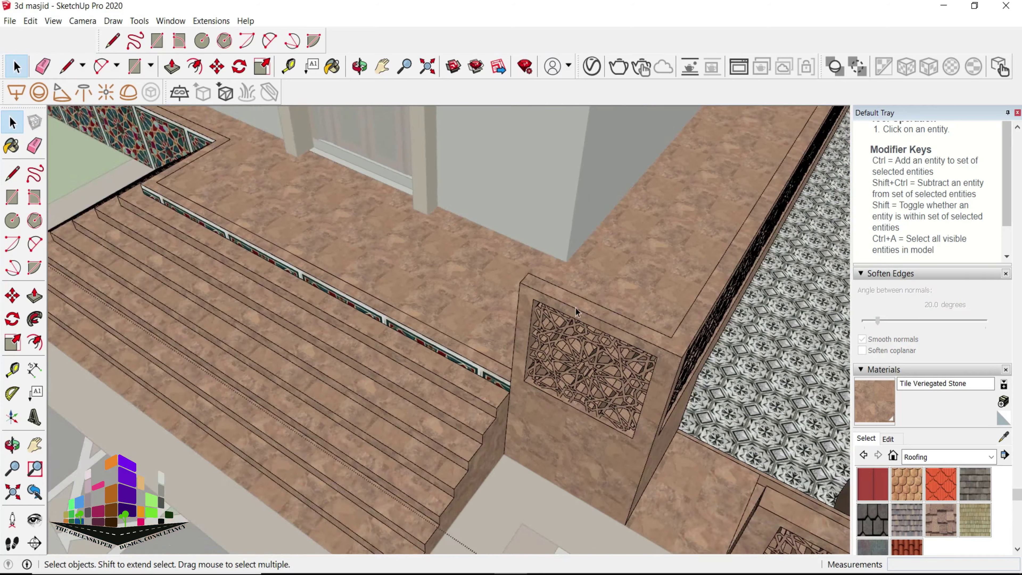
scroll(499, 278, down, 3)
scroll(483, 286, down, 2)
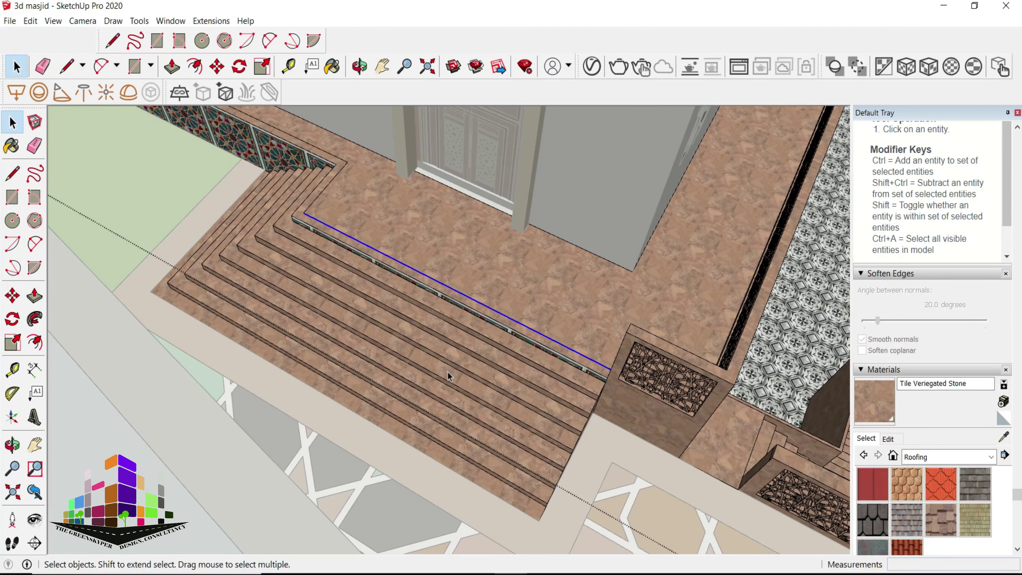
mouse_move(451, 376)
middle_down()
mouse_move(440, 368)
mouse_move(550, 310)
mouse_move(492, 258)
middle_up()
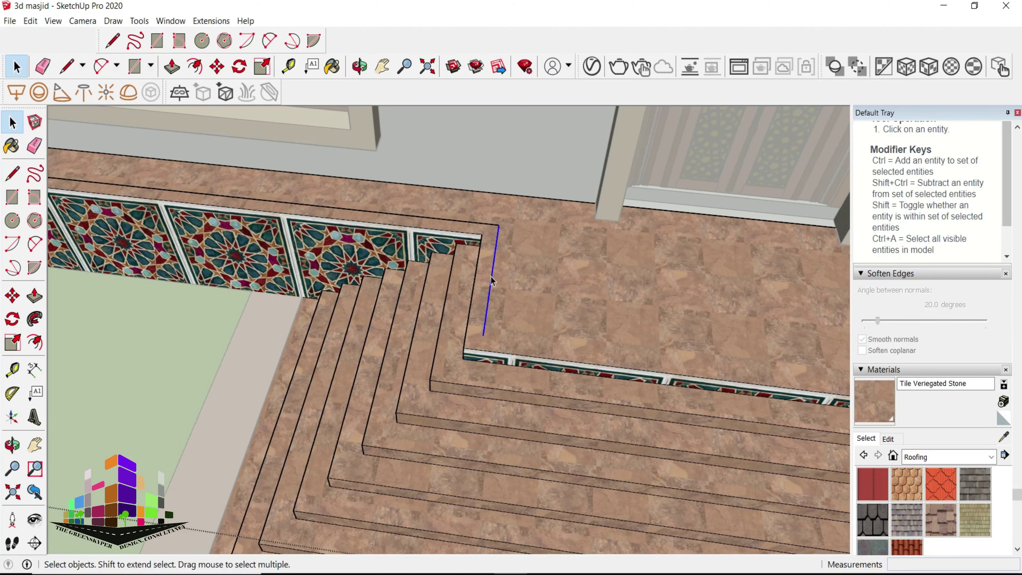
scroll(492, 283, down, 2)
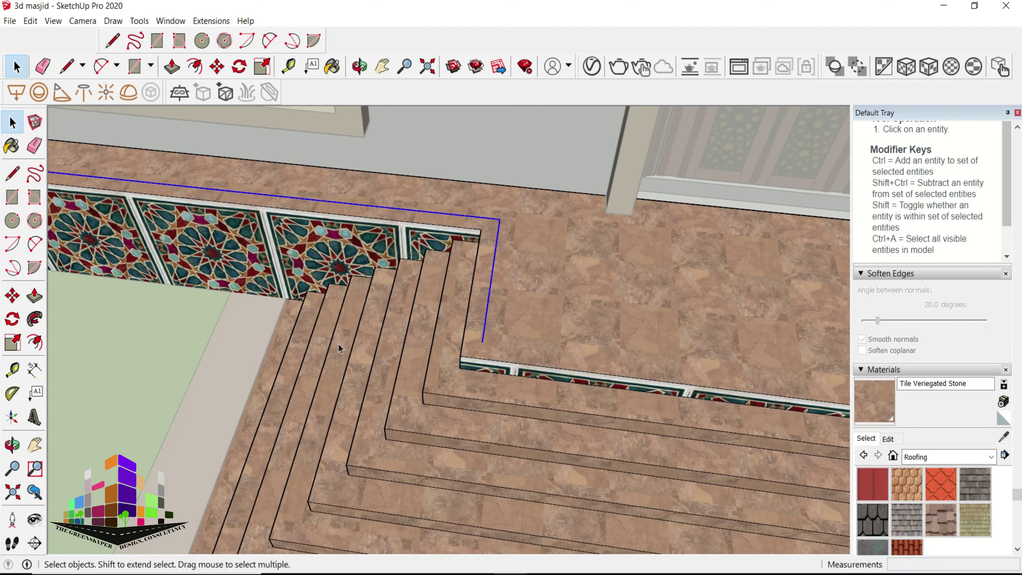
scroll(338, 344, down, 3)
mouse_move(240, 340)
middle_down()
mouse_move(327, 187)
mouse_move(537, 152)
mouse_move(300, 305)
middle_up()
scroll(538, 152, up, 5)
scroll(405, 311, down, 3)
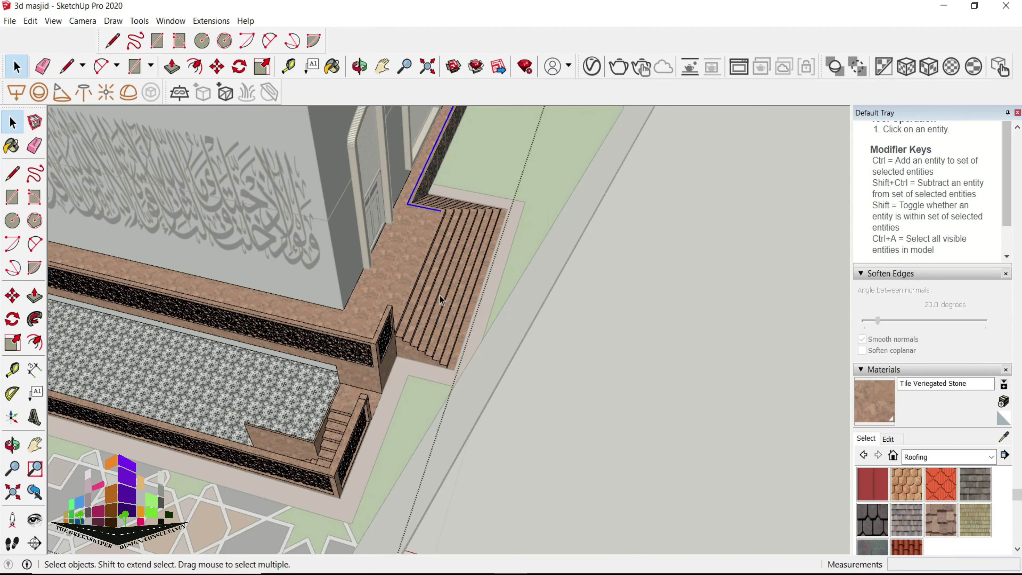
middle_drag(327, 245, 571, 253)
scroll(615, 254, down, 5)
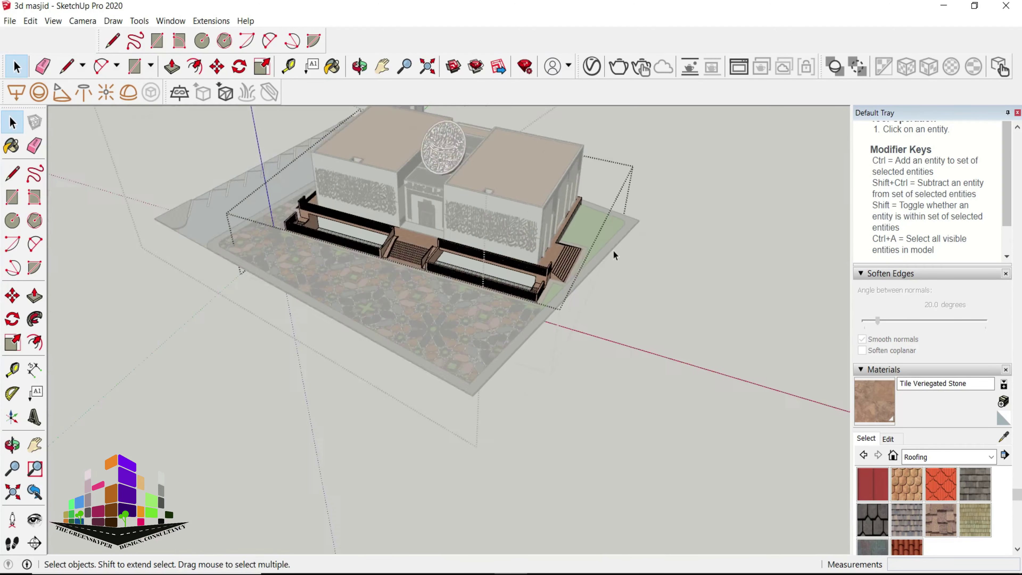
scroll(415, 258, up, 10)
scroll(389, 361, up, 5)
- Push the sloped triangular face of the stair side wall flush with the wall
key(p)
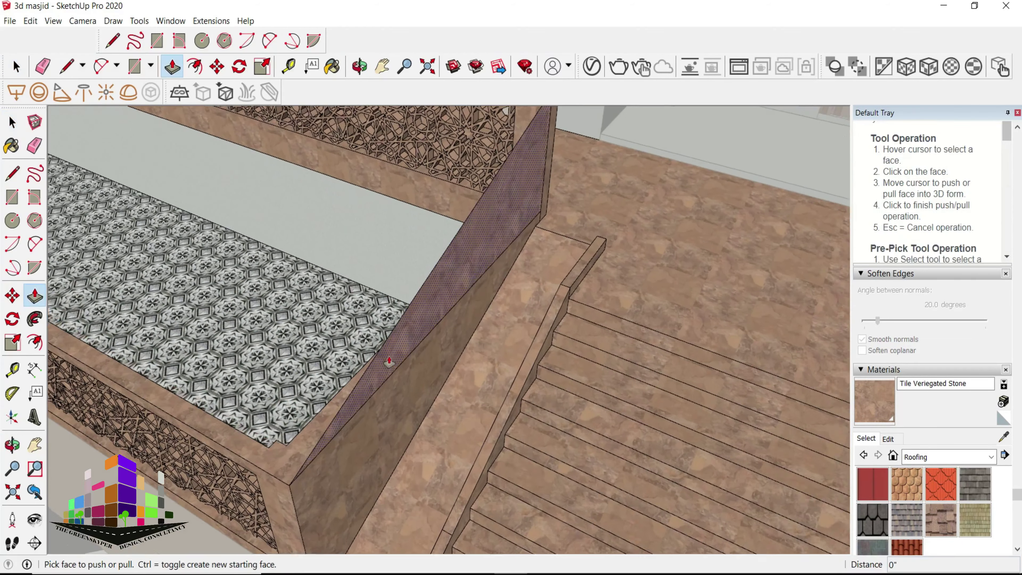
scroll(390, 361, up, 2)
click(388, 354)
middle_drag(399, 346, 551, 411)
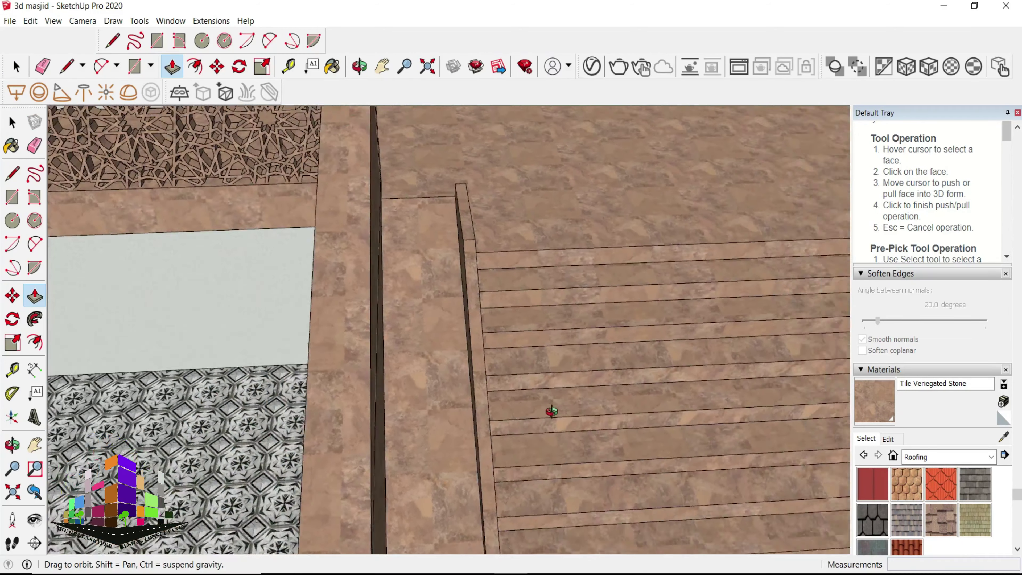
scroll(552, 411, down, 5)
scroll(589, 370, up, 2)
scroll(635, 429, up, 2)
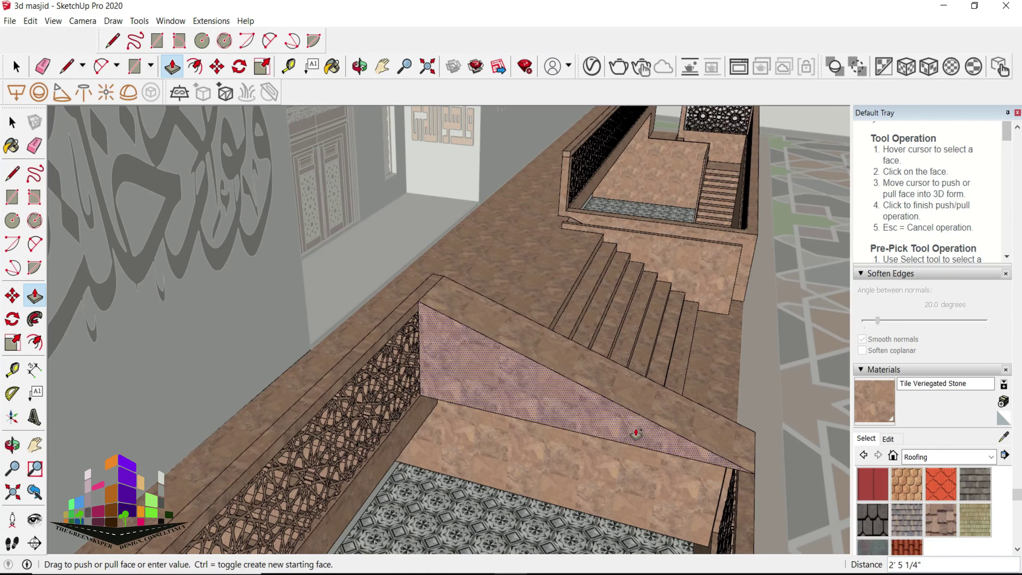
scroll(636, 433, up, 2)
scroll(615, 418, up, 2)
scroll(479, 386, up, 3)
click(478, 385)
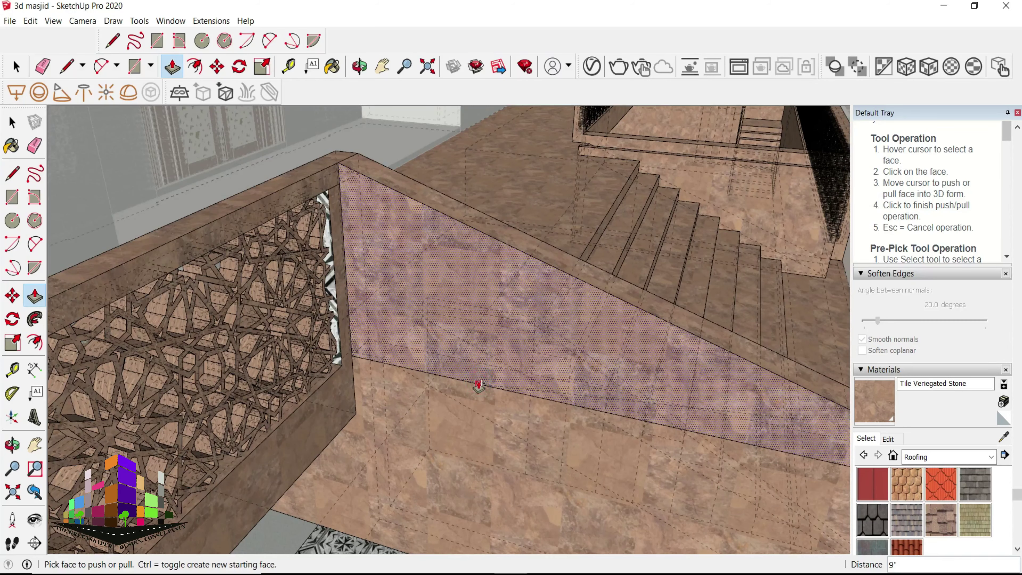
- Erase the leftover seam edges at the railing corner and begin a line at the wall's top corner
key(e)
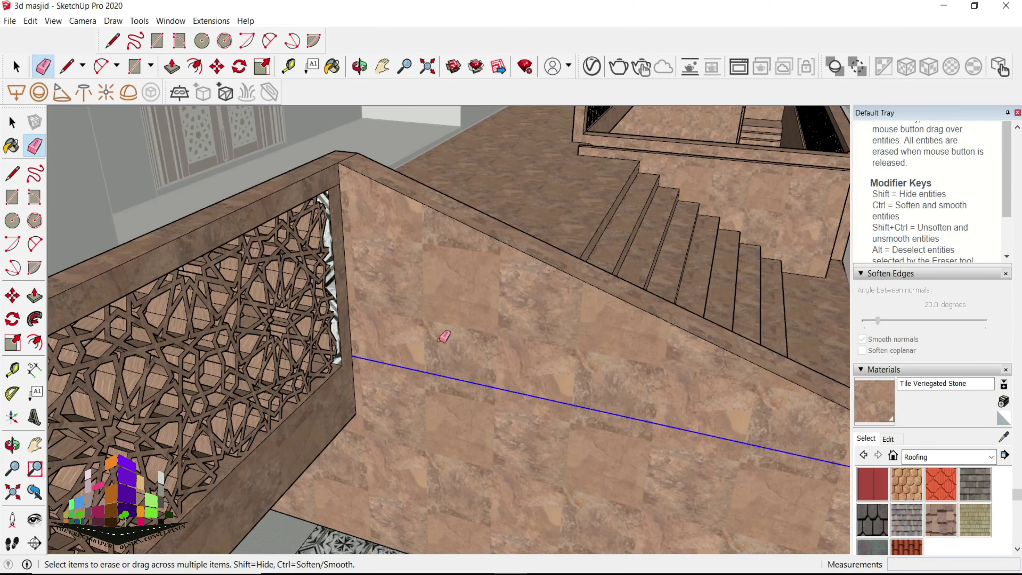
scroll(436, 319, down, 3)
middle_drag(436, 318, 416, 269)
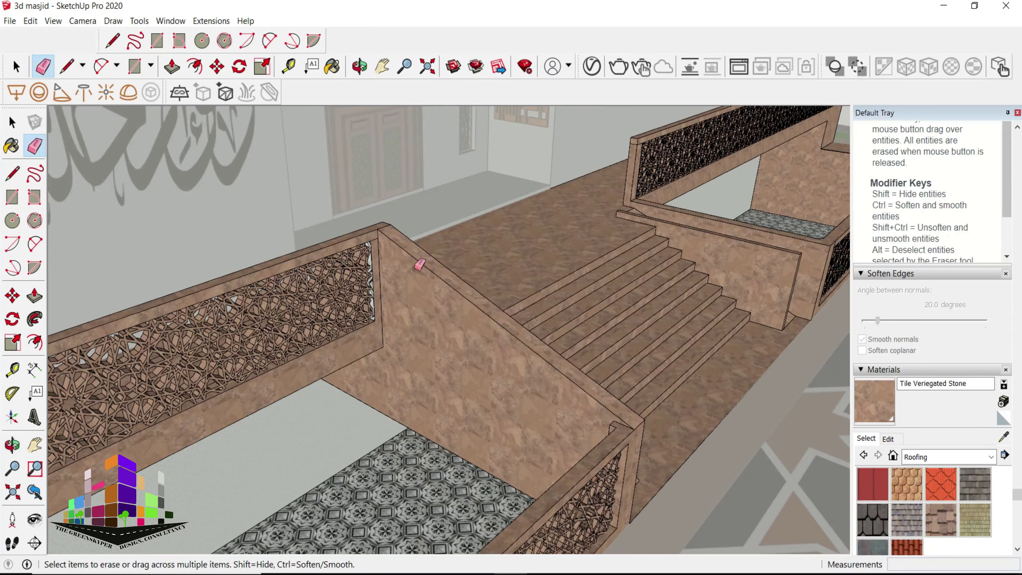
scroll(376, 229, up, 3)
scroll(387, 222, up, 2)
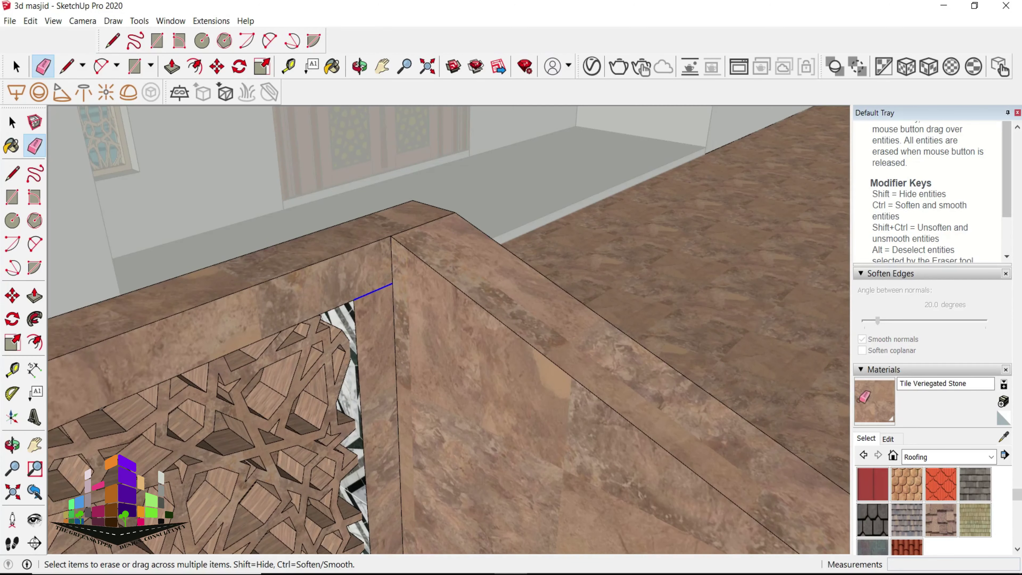
key(b)
scroll(403, 298, down, 1)
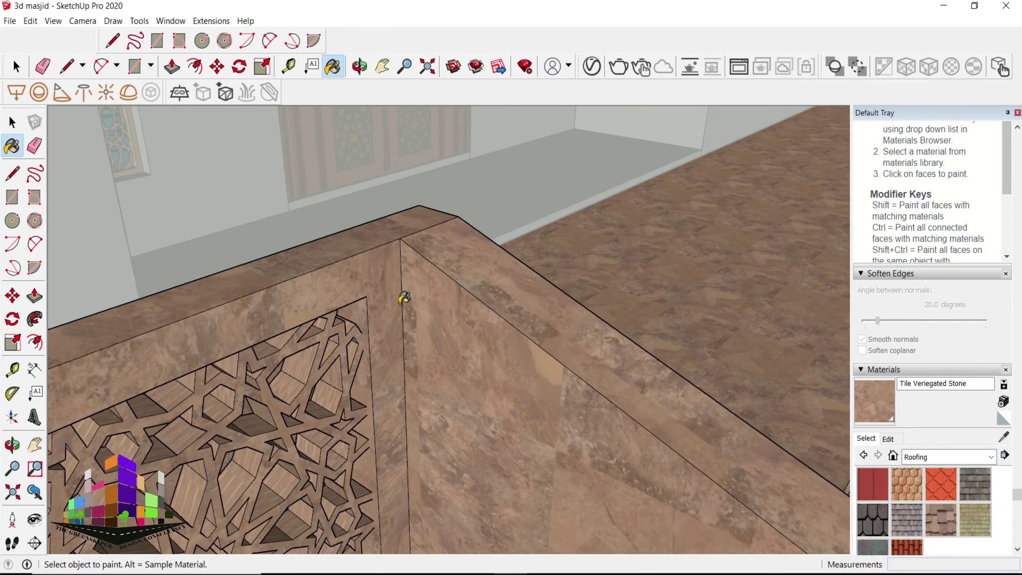
scroll(403, 298, down, 3)
middle_drag(464, 322, 367, 331)
scroll(366, 331, up, 5)
key(e)
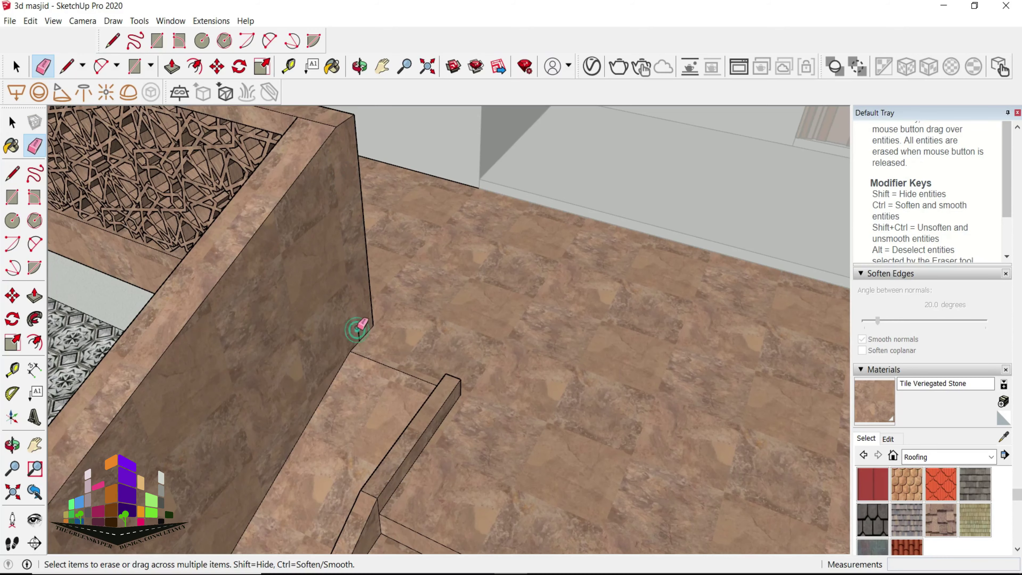
scroll(537, 228, down, 2)
scroll(539, 225, down, 2)
scroll(539, 225, down, 2)
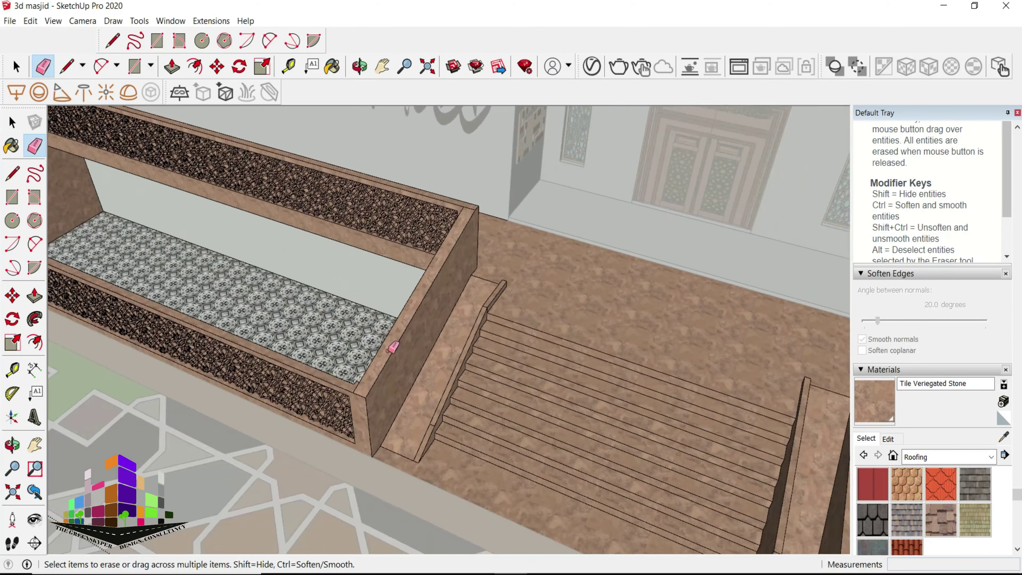
scroll(389, 348, up, 2)
scroll(390, 349, up, 1)
key(l)
click(289, 394)
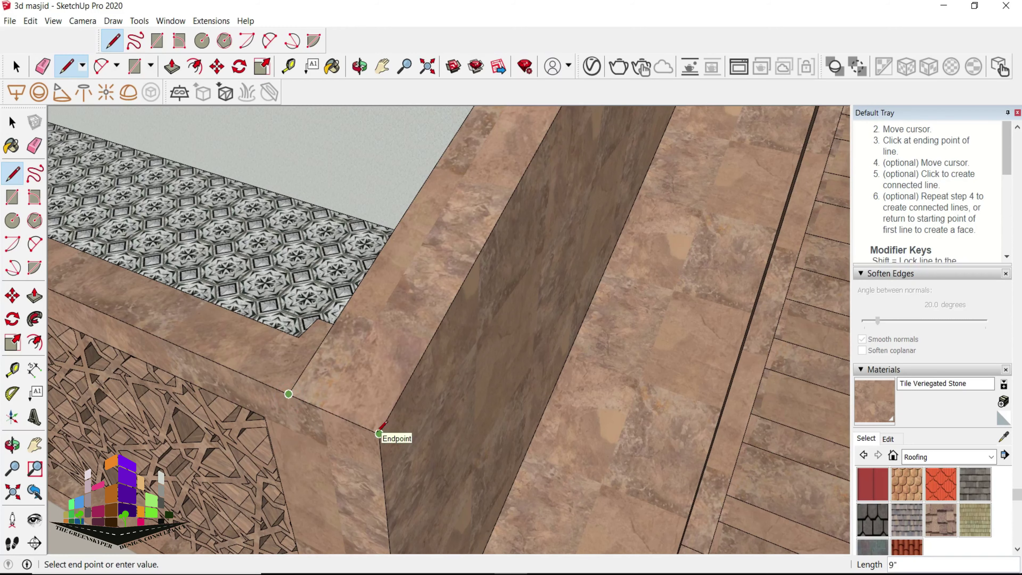
- Draw a 4.5" line at the wall corner and push the cut face back 4 1/2"
click(380, 433)
text(4.5)
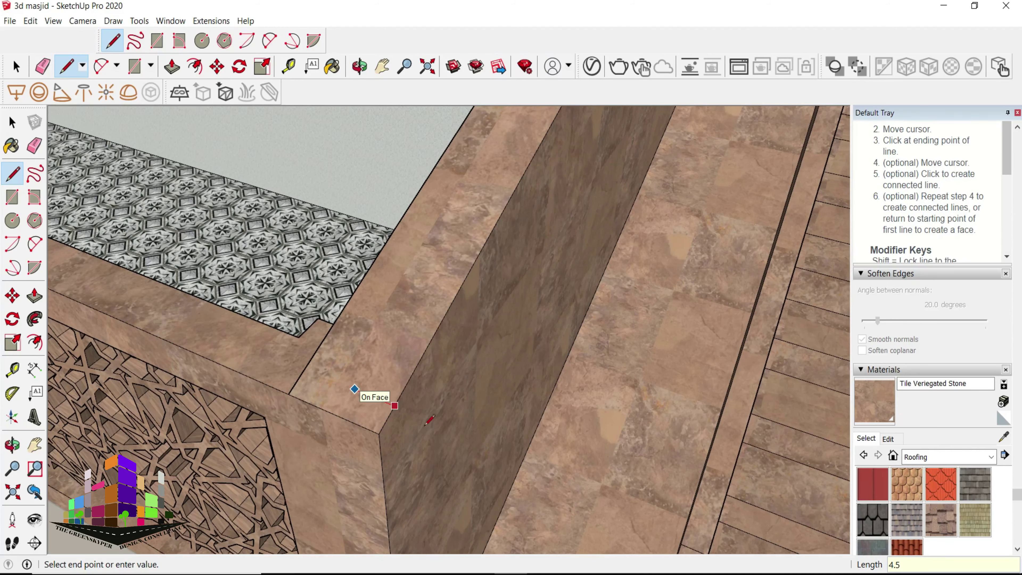
middle_drag(623, 429, 751, 441)
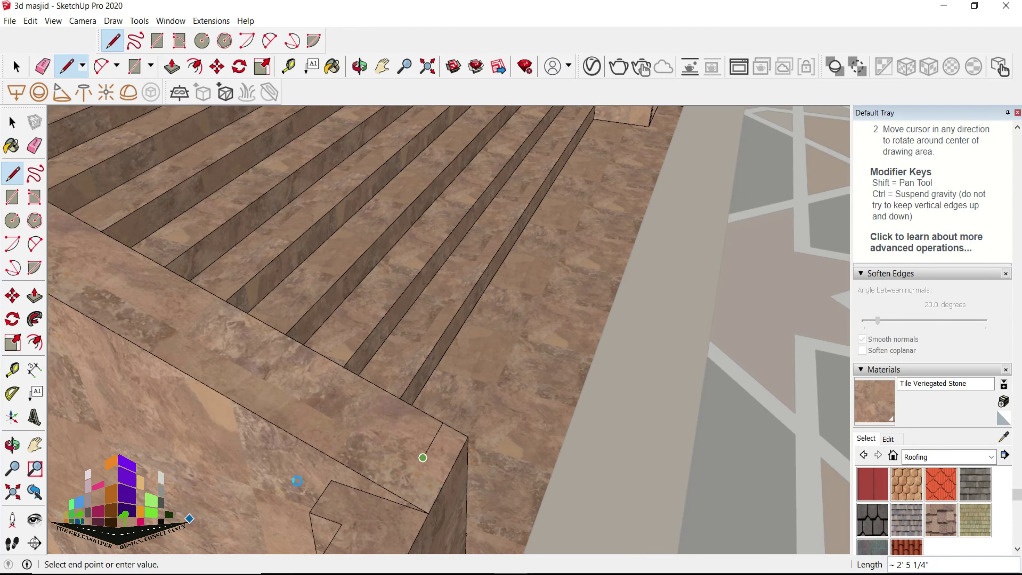
key(p)
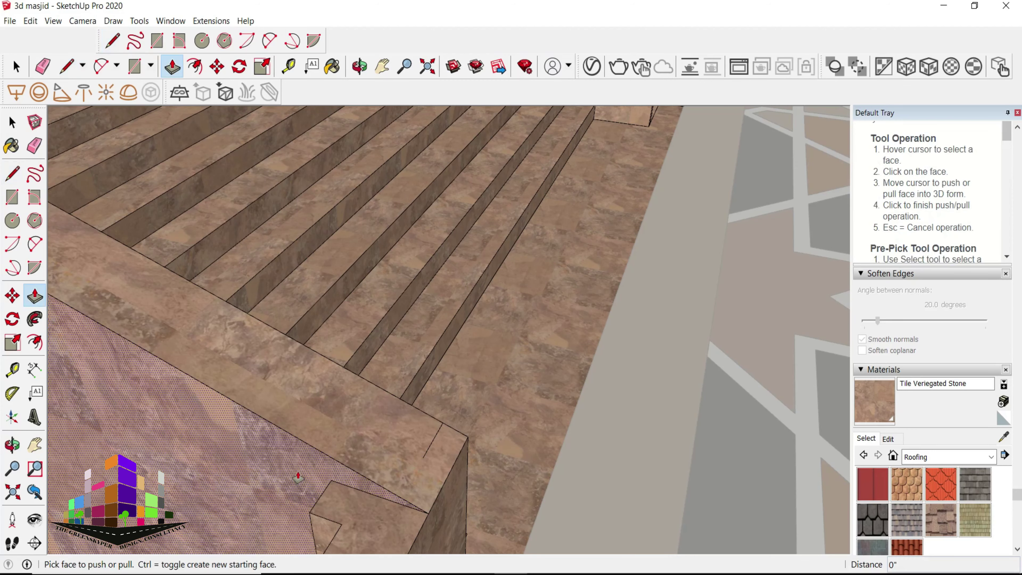
click(422, 455)
- Erase the stray edges left on the stair wall top beside the lattice screen
key(e)
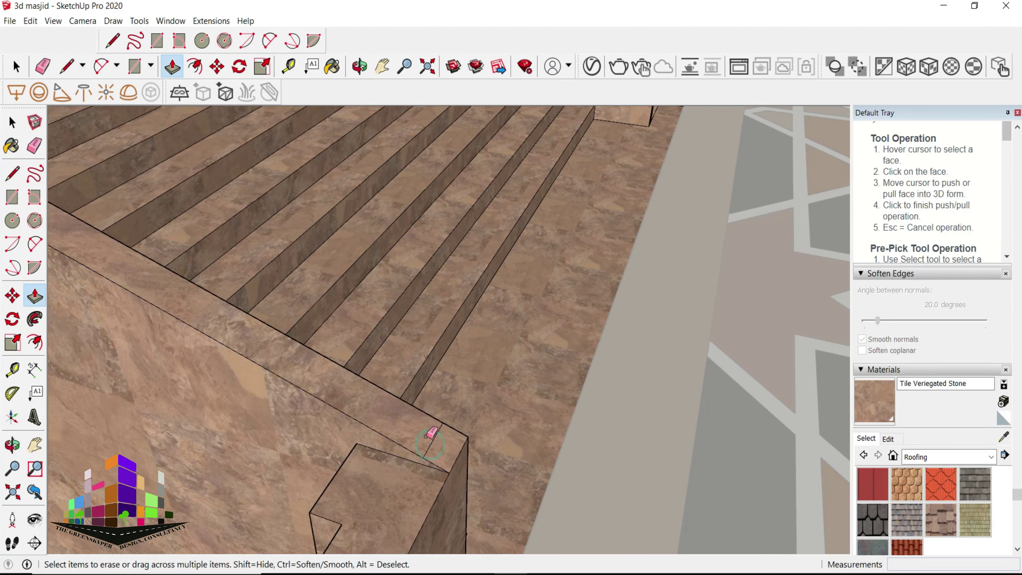
mouse_move(427, 429)
middle_down()
mouse_move(439, 426)
mouse_move(210, 262)
middle_up()
scroll(439, 427, down, 3)
scroll(252, 502, up, 4)
scroll(224, 416, down, 1)
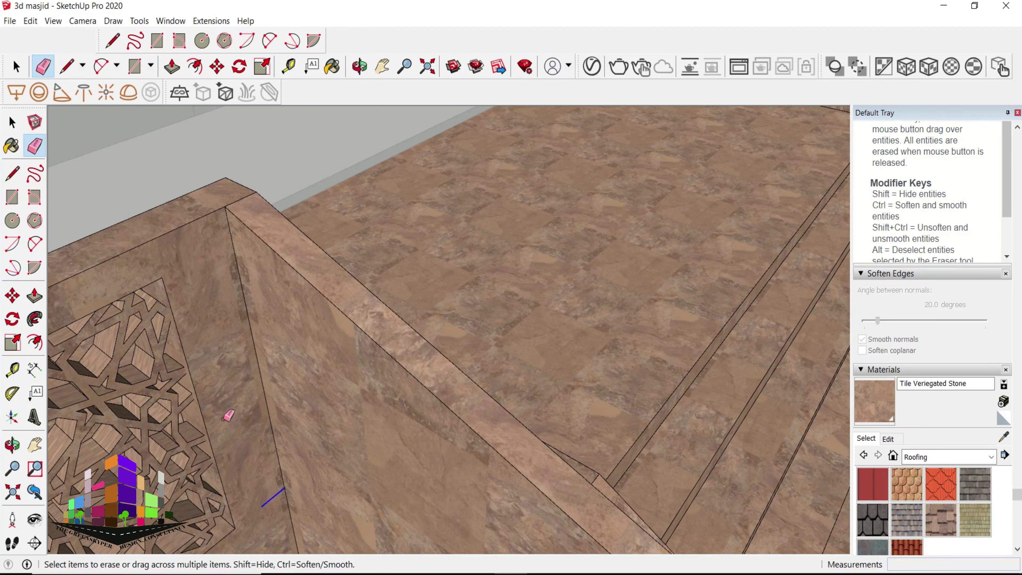
scroll(224, 338, down, 2)
scroll(379, 321, down, 2)
scroll(379, 321, down, 2)
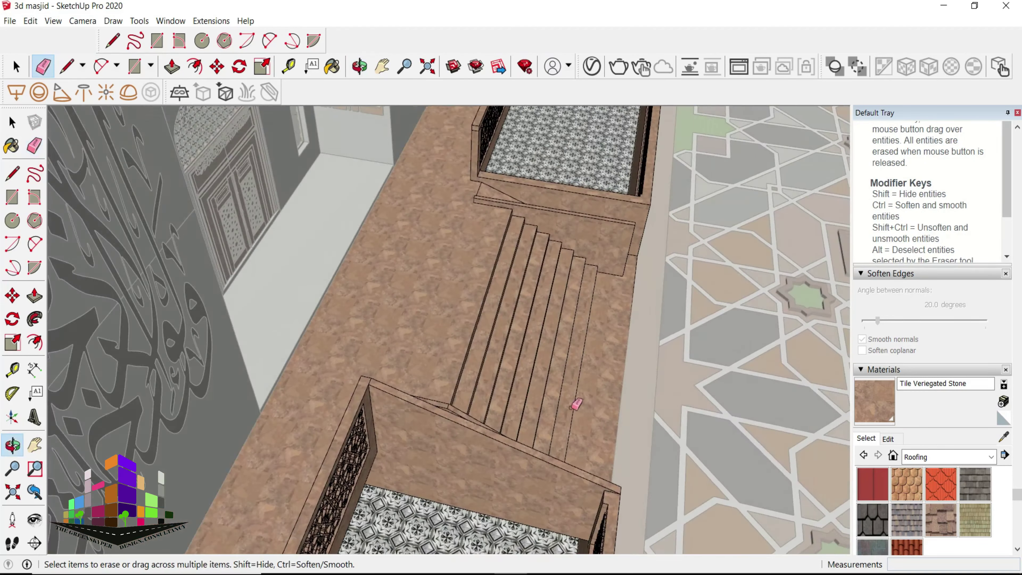
middle_drag(575, 406, 595, 483)
scroll(604, 471, up, 3)
scroll(608, 476, up, 2)
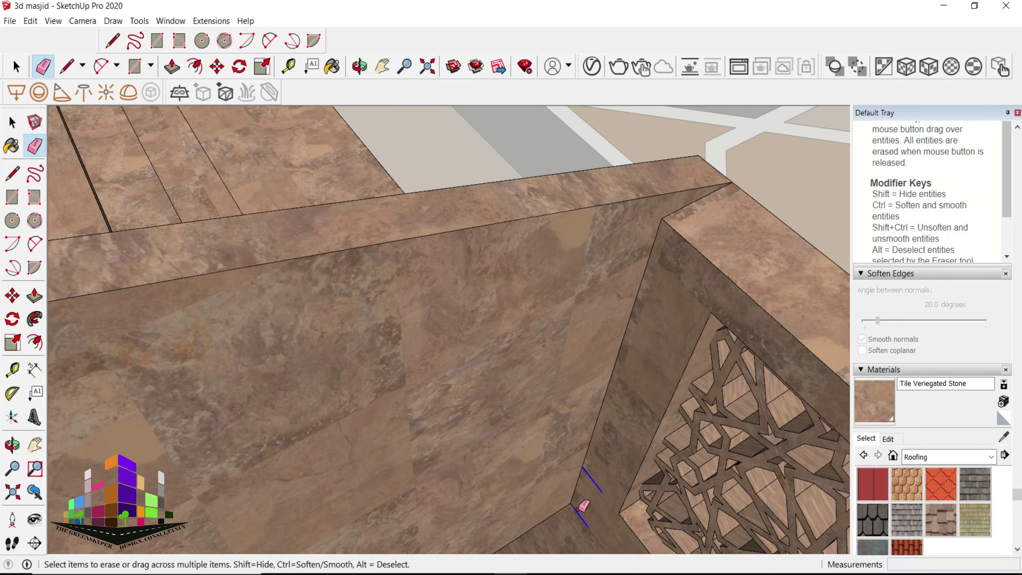
key(space)
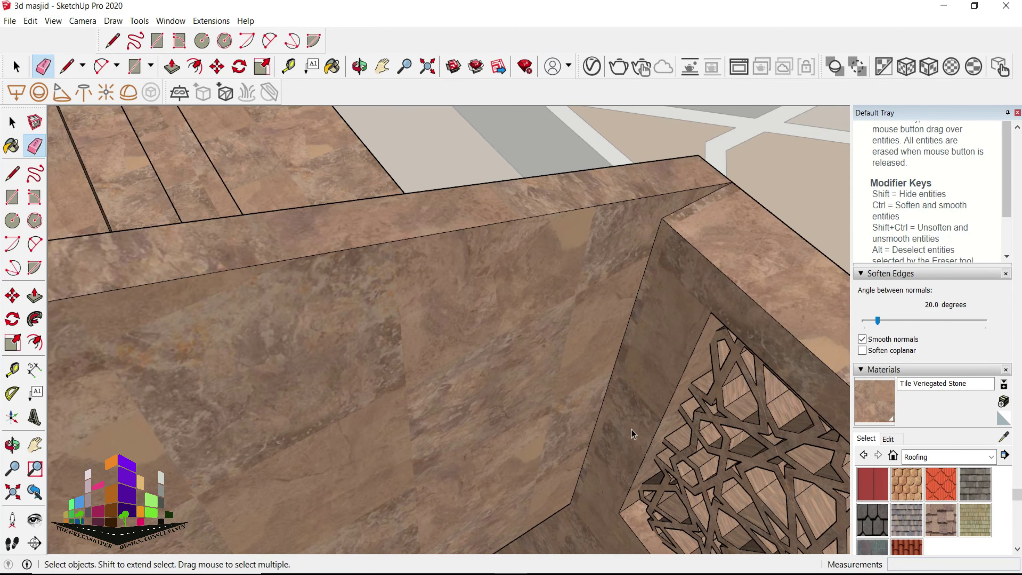
scroll(620, 476, down, 5)
scroll(614, 473, down, 5)
- Push the planter wall's top band face down
mouse_move(614, 473)
middle_down()
mouse_move(721, 328)
mouse_move(668, 244)
middle_up()
scroll(430, 223, up, 3)
scroll(429, 223, up, 3)
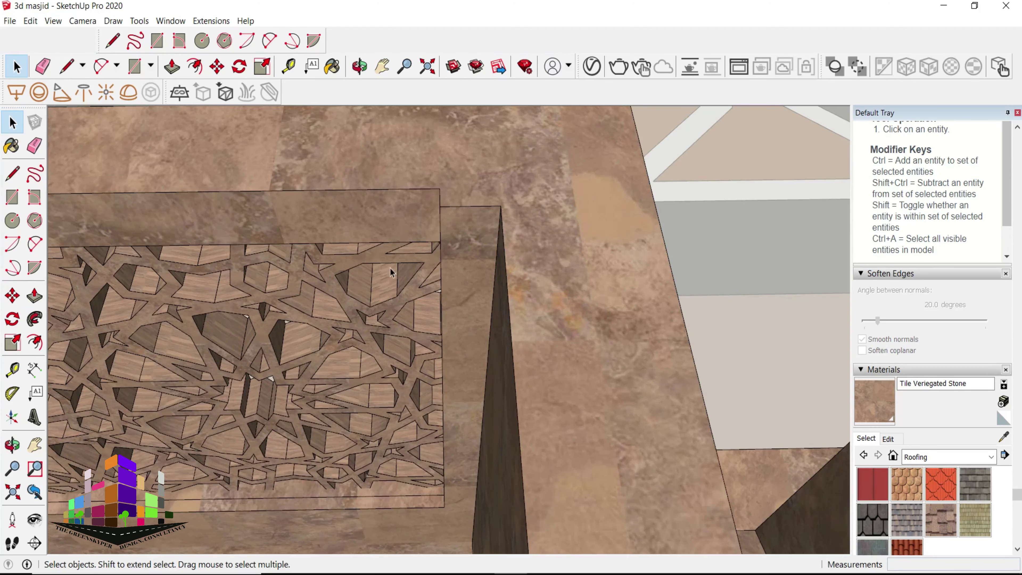
key(p)
click(389, 202)
click(463, 235)
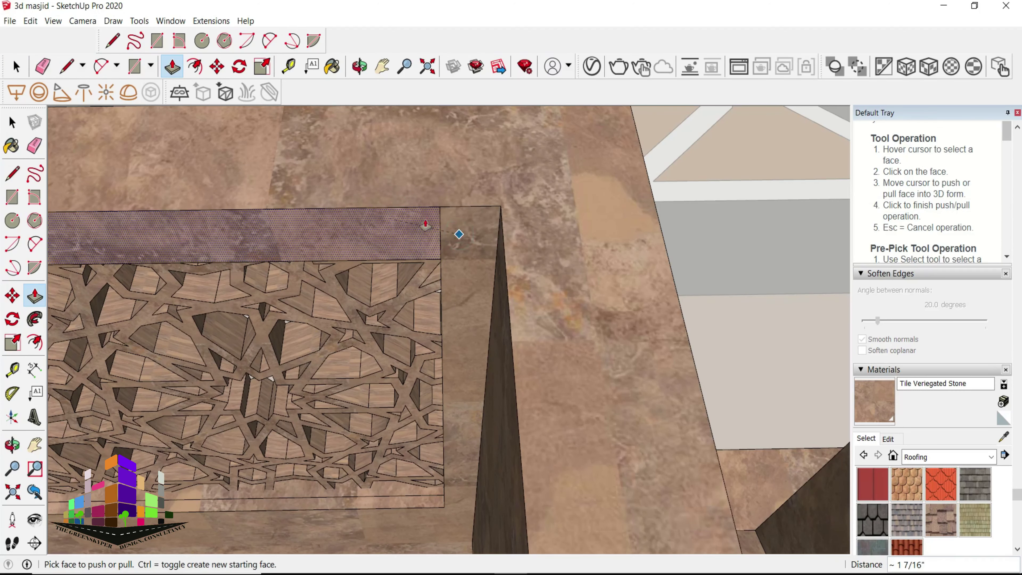
- Push the planter wall's inner face 4.5" to meet the stair wall
key(e)
scroll(445, 219, down, 2)
middle_drag(437, 220, 511, 282)
key(p)
click(512, 282)
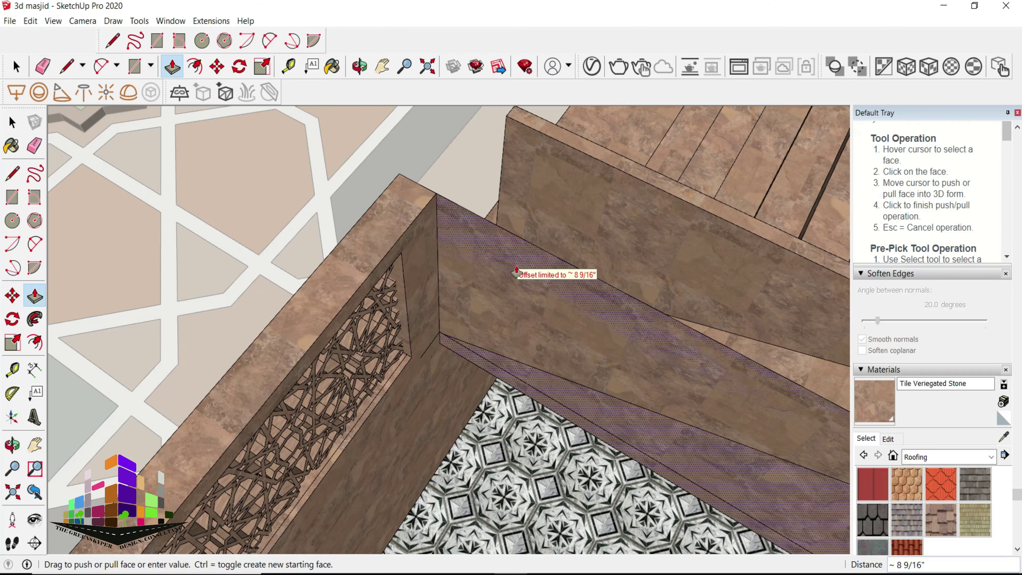
text(4.5)
key(Return)
- Erase the two seam edges at the wall joint and dismiss the model repair dialogs
key(space)
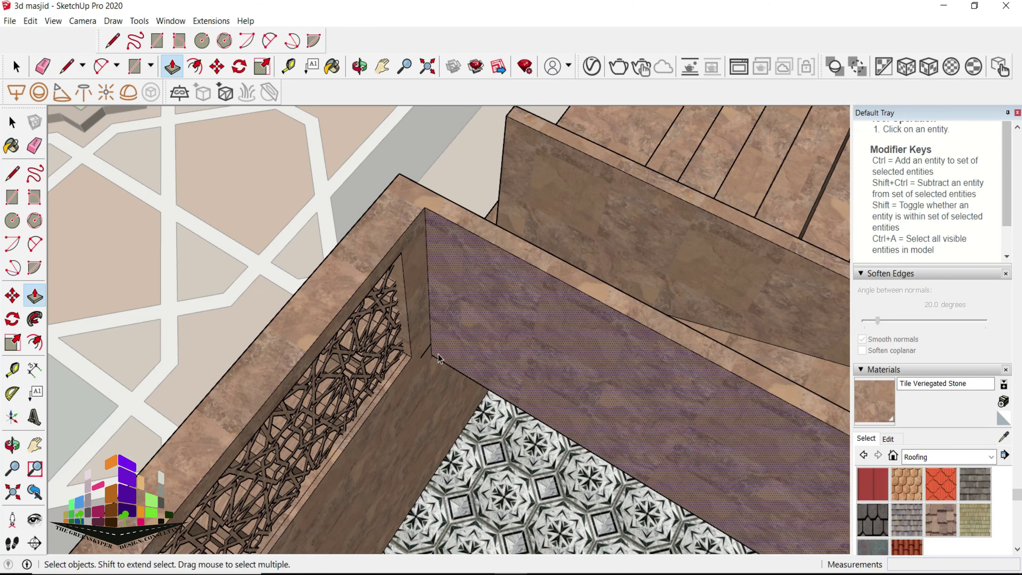
key(e)
scroll(428, 347, up, 3)
drag(428, 346, 341, 365)
key(space)
scroll(398, 382, down, 5)
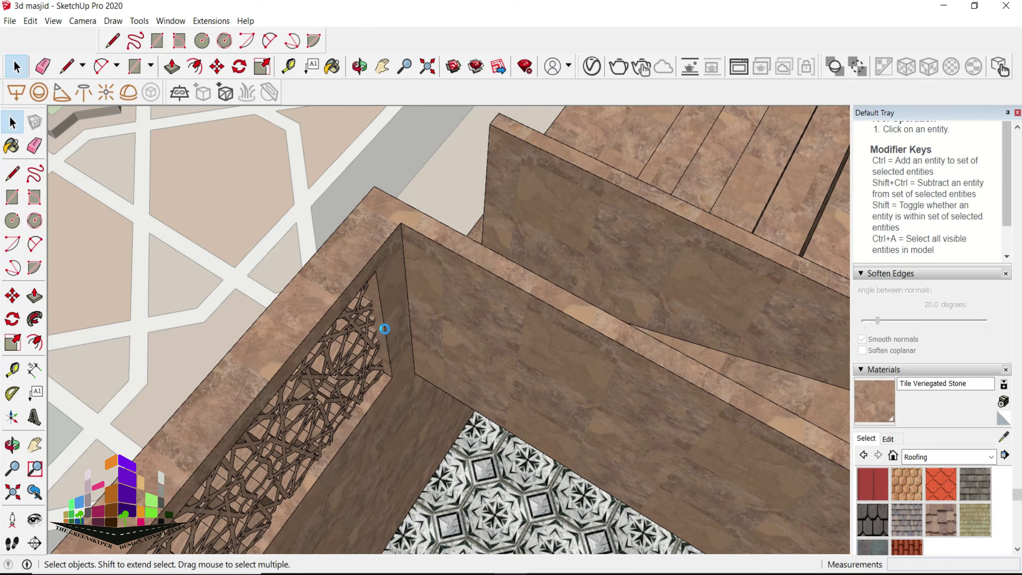
click(413, 319)
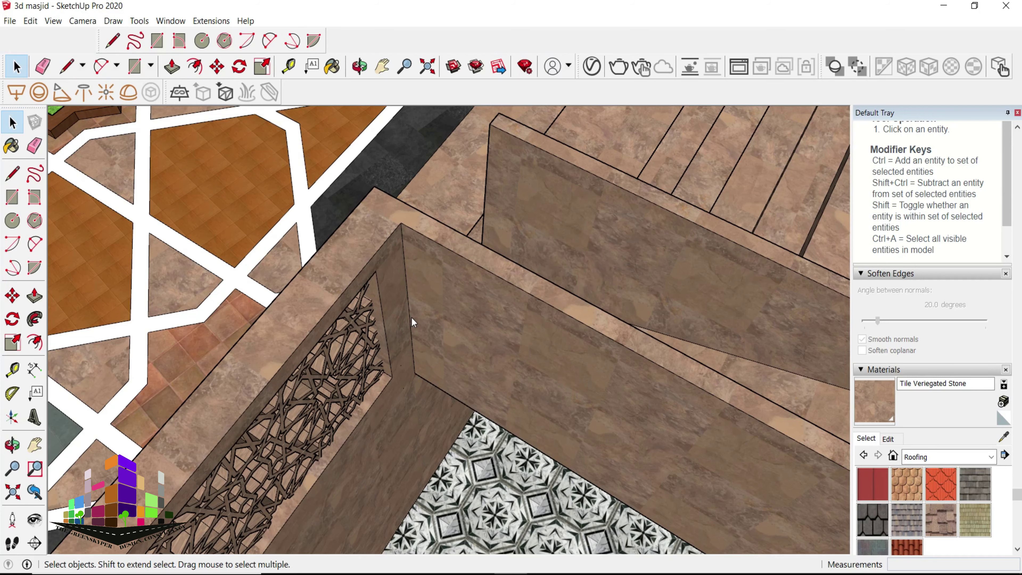
click(457, 313)
- Push the sloped stair-side wall face about 4 1/16" toward the lattice wall
mouse_move(315, 304)
middle_down()
mouse_move(657, 249)
mouse_move(611, 283)
middle_up()
key(p)
mouse_move(607, 294)
mouse_down()
mouse_move(583, 399)
mouse_move(698, 275)
mouse_up()
- Draw a line along the step nosing across the stair side wall
key(e)
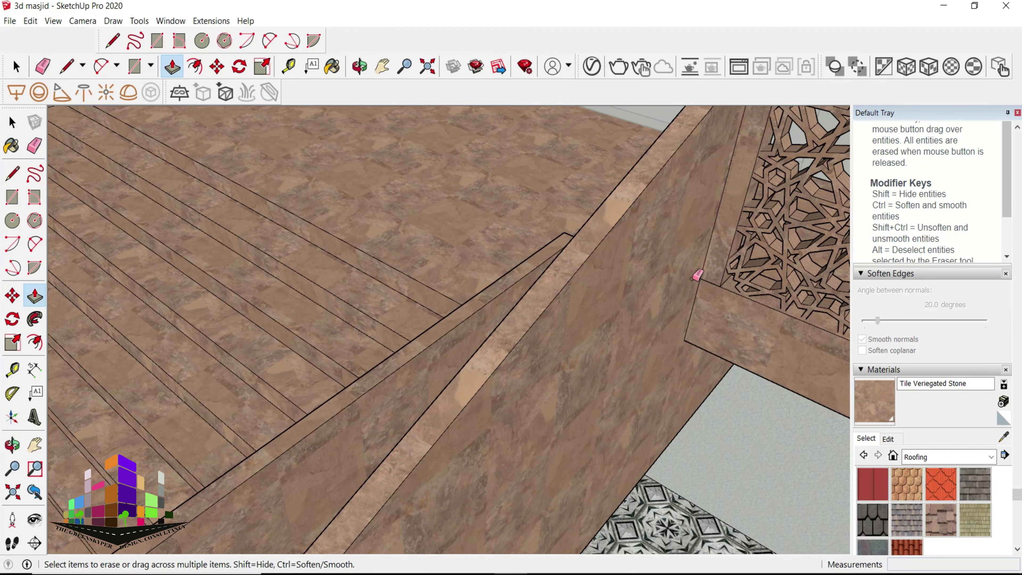
middle_drag(698, 276, 627, 272)
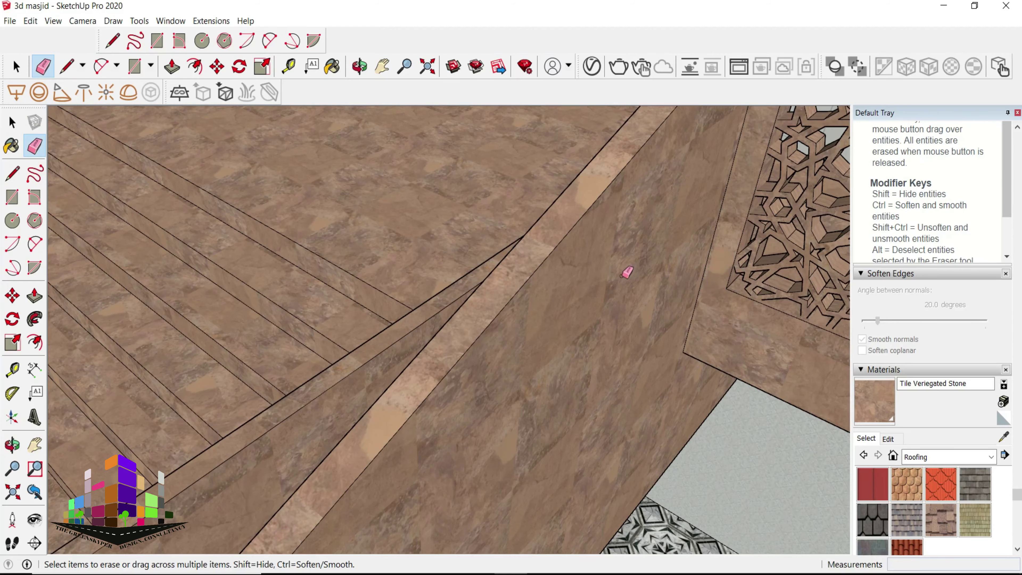
key(space)
scroll(661, 239, down, 2)
scroll(665, 237, down, 4)
scroll(537, 375, up, 4)
mouse_move(537, 375)
middle_down()
mouse_move(638, 303)
mouse_move(611, 319)
middle_up()
key(e)
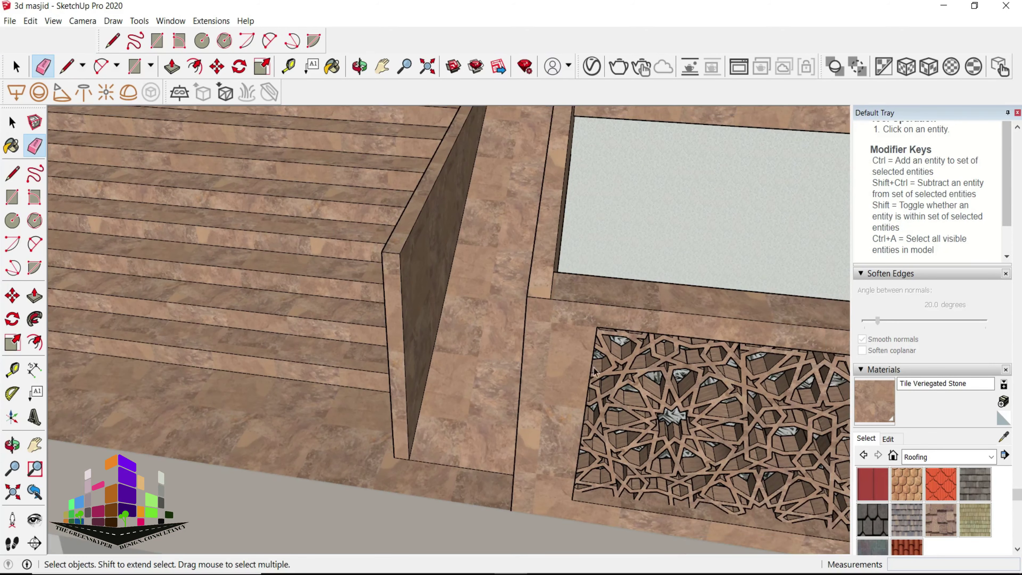
key(space)
scroll(595, 370, down, 5)
middle_drag(595, 370, 611, 374)
scroll(425, 263, up, 2)
scroll(532, 364, up, 2)
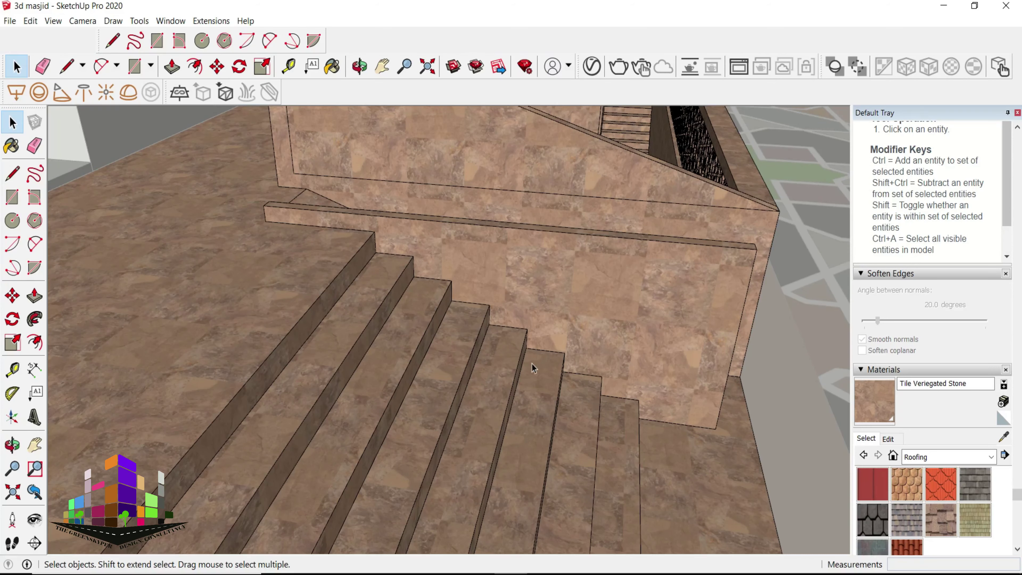
key(l)
mouse_move(678, 415)
middle_down()
mouse_move(542, 379)
mouse_move(648, 434)
middle_up()
click(611, 433)
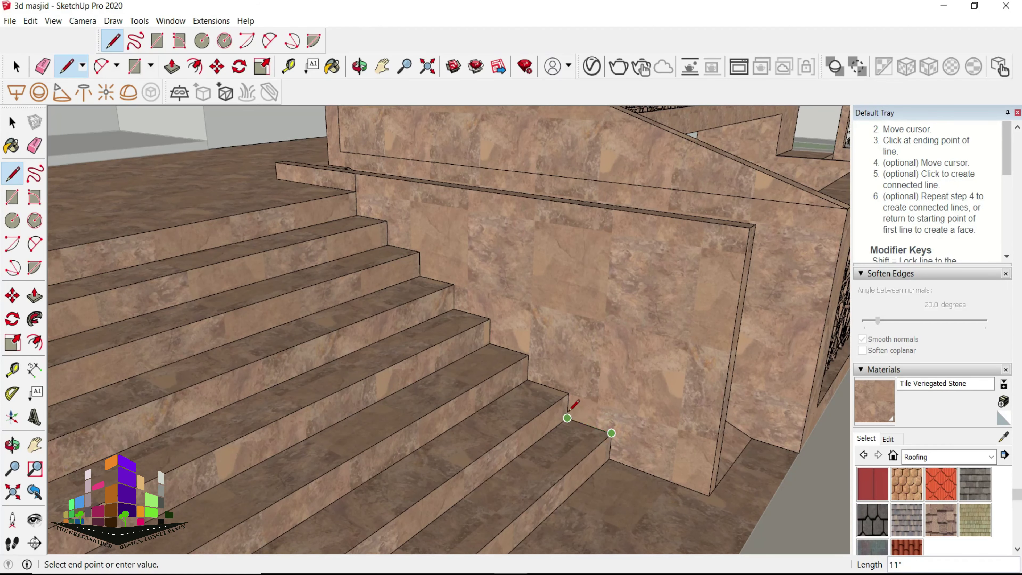
click(567, 418)
- Erase the cut-off side wall edge and face above the new line
key(p)
middle_drag(567, 418, 269, 357)
key(e)
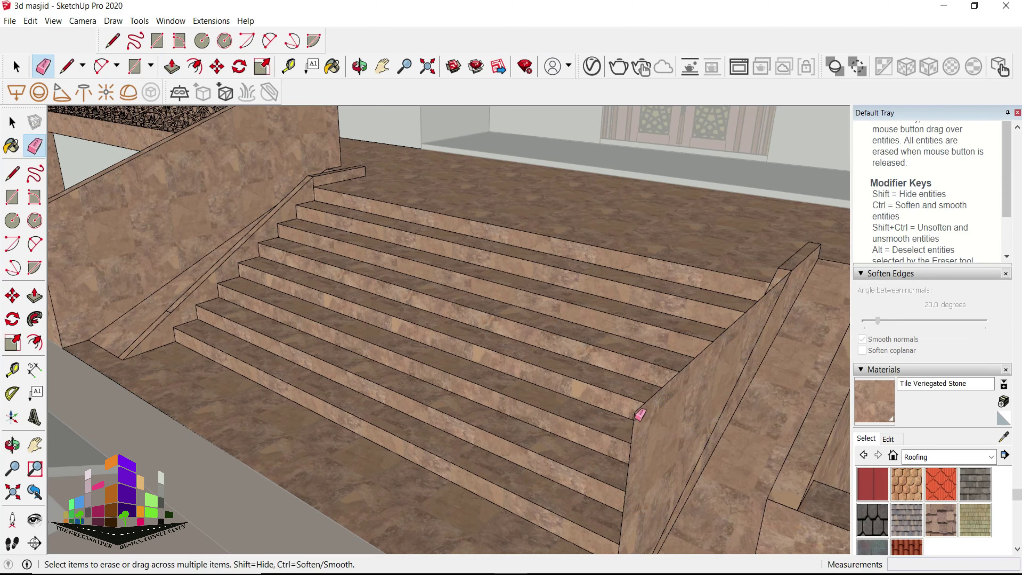
drag(635, 413, 640, 409)
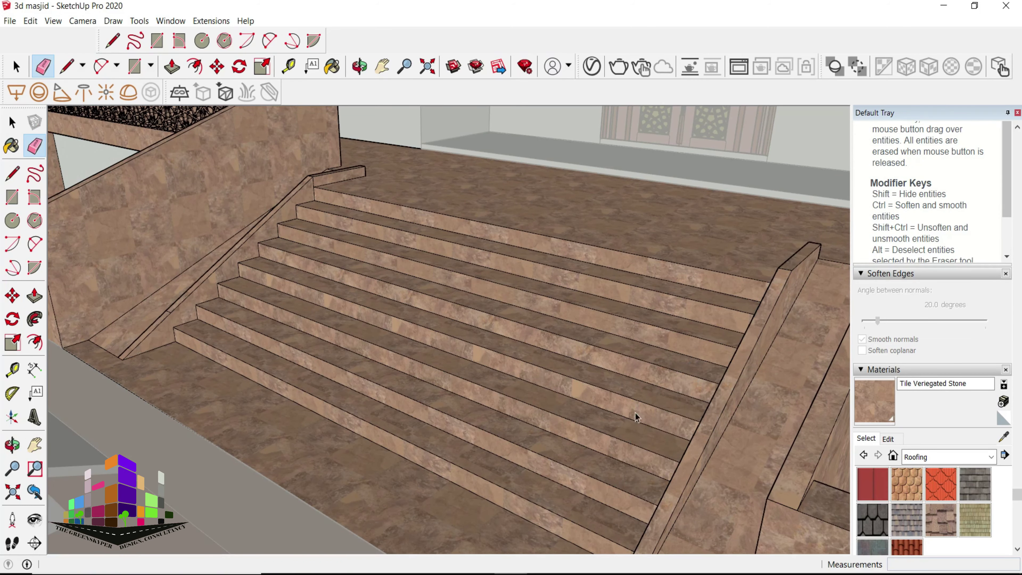
key(space)
mouse_move(605, 347)
middle_down()
mouse_move(668, 306)
mouse_move(646, 275)
mouse_move(768, 380)
middle_up()
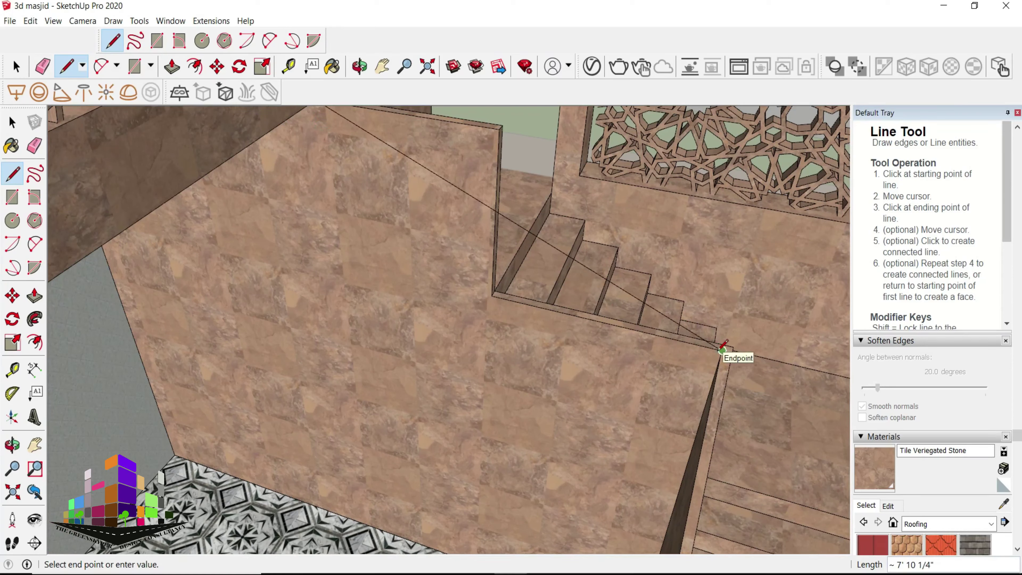
- Complete the sloped line and push away the triangular wall piece above it
click(721, 347)
key(p)
click(479, 145)
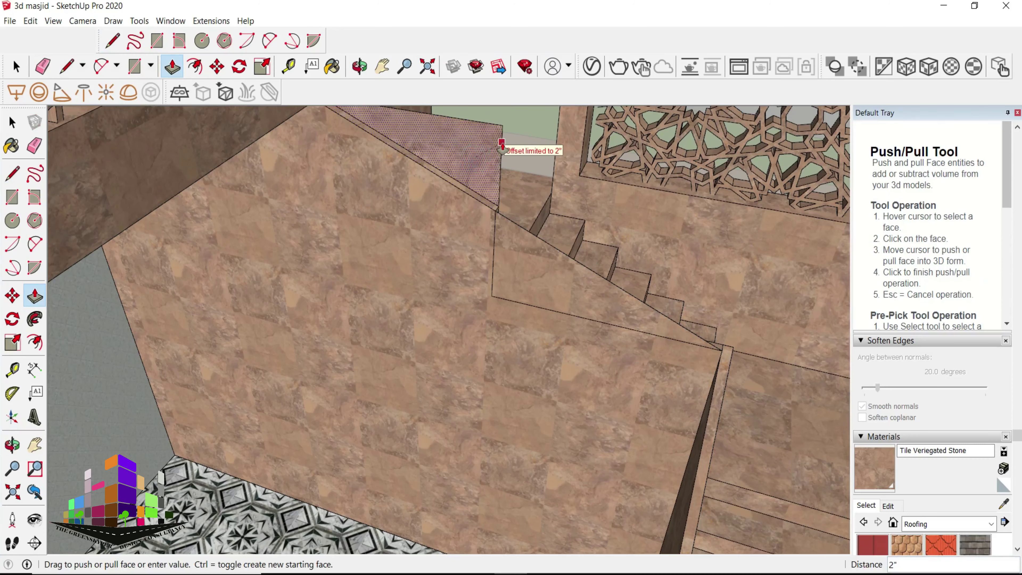
click(524, 256)
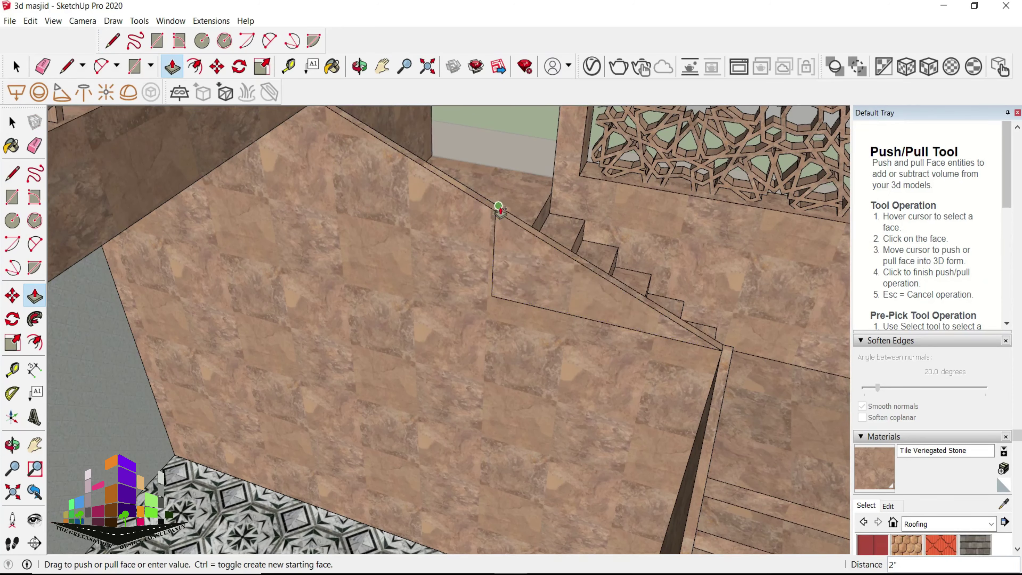
click(498, 205)
- Start a Move copy of the sloped line down the stair wall
key(e)
middle_drag(499, 280, 443, 242)
key(m)
click(673, 267)
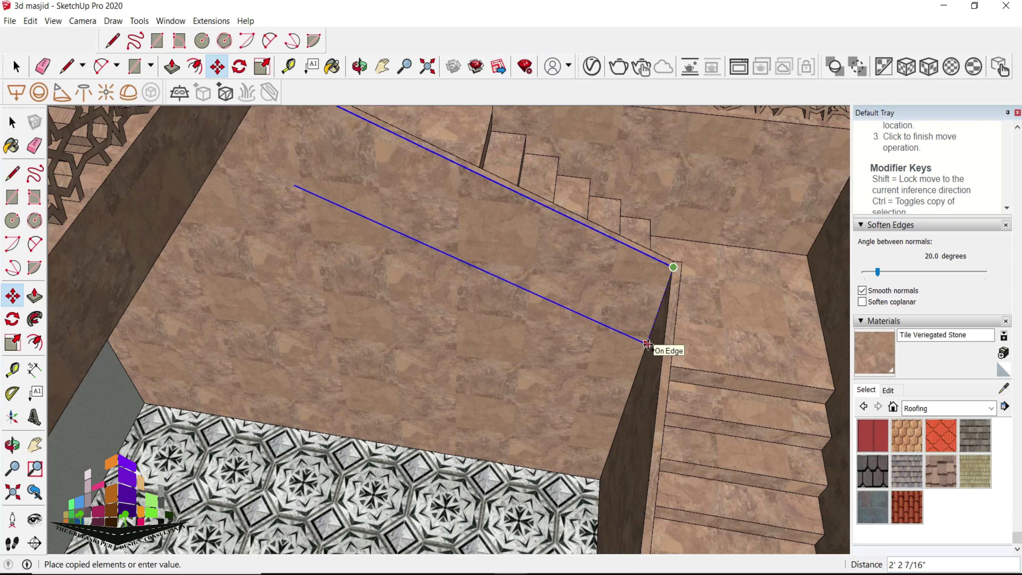
text(3'6)
- Drop the line copy 3'6 below the sloped top and start a line from its end
click(647, 344)
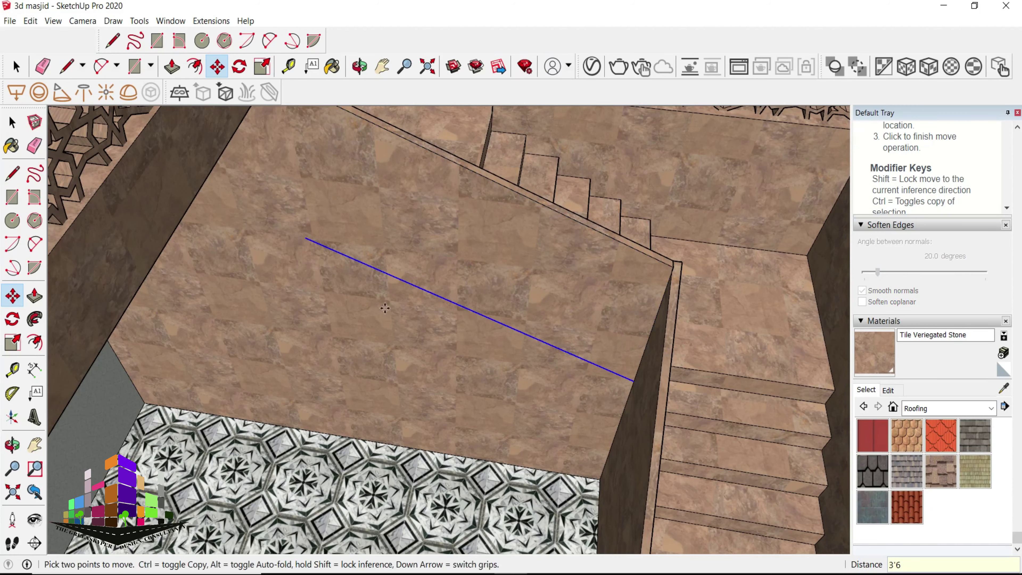
key(l)
mouse_move(261, 202)
middle_down()
mouse_move(253, 194)
mouse_move(297, 237)
mouse_move(121, 258)
middle_up()
click(297, 238)
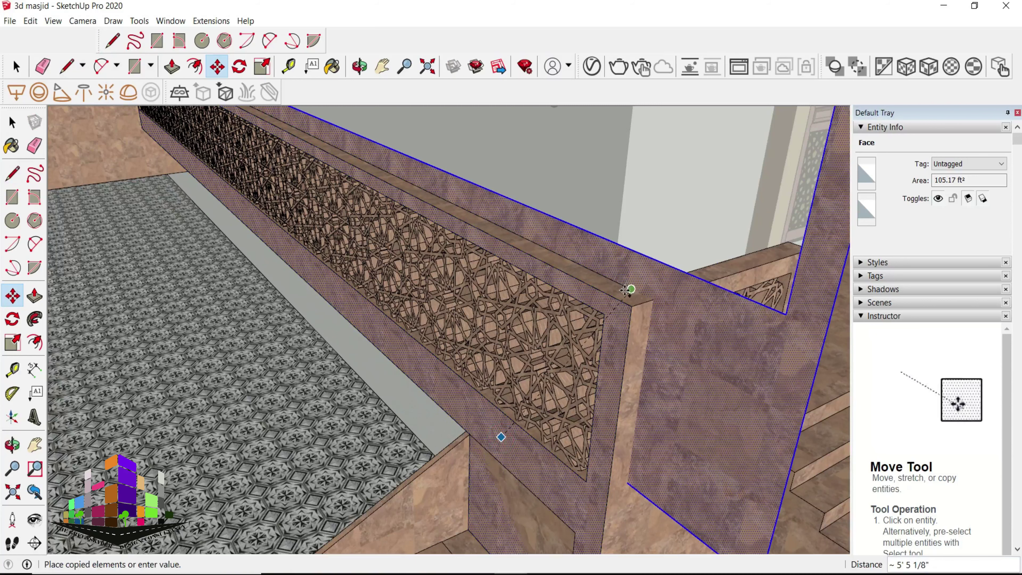
- Thicken the lattice railing face 1/2" and push the corner face out 6"
click(619, 323)
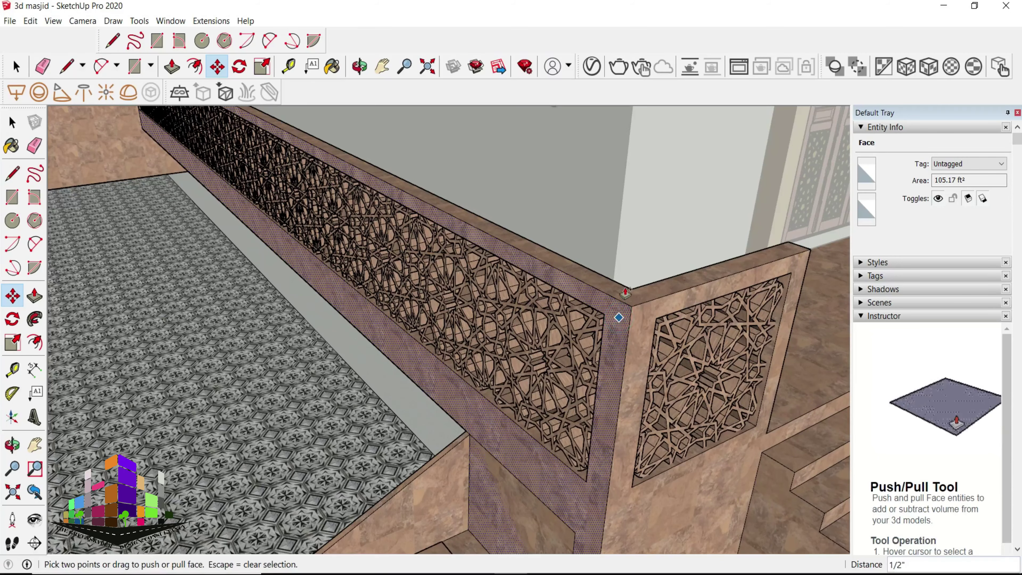
click(622, 287)
key(space)
click(519, 447)
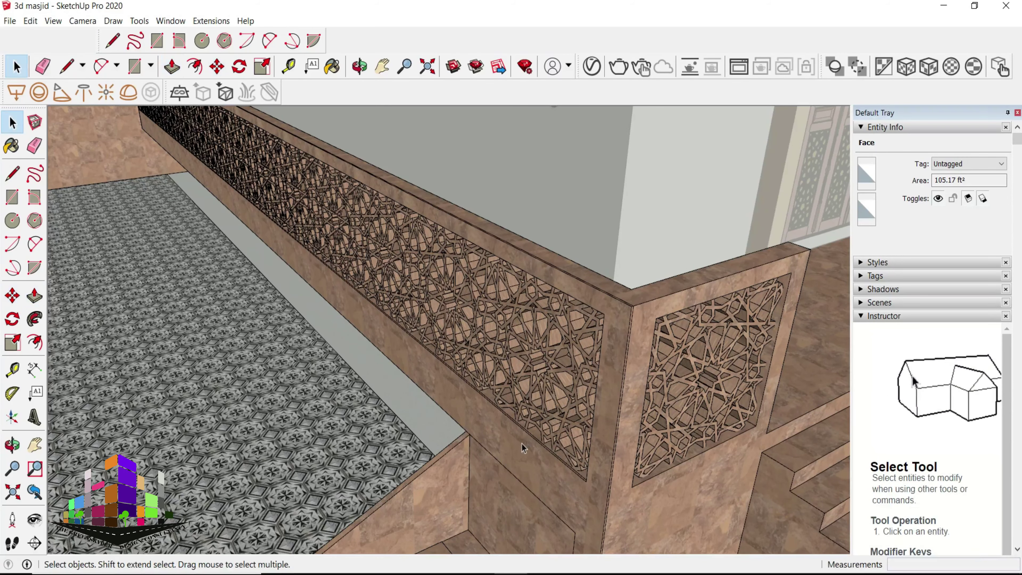
key(p)
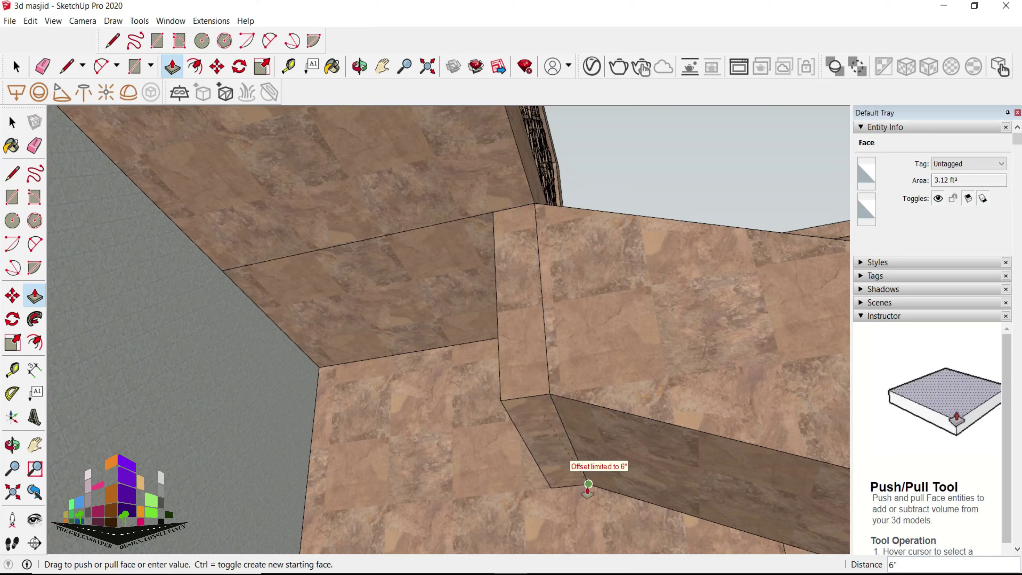
click(589, 484)
- Erase the stray diagonal, vertical and horizontal seam edges on the walls
key(e)
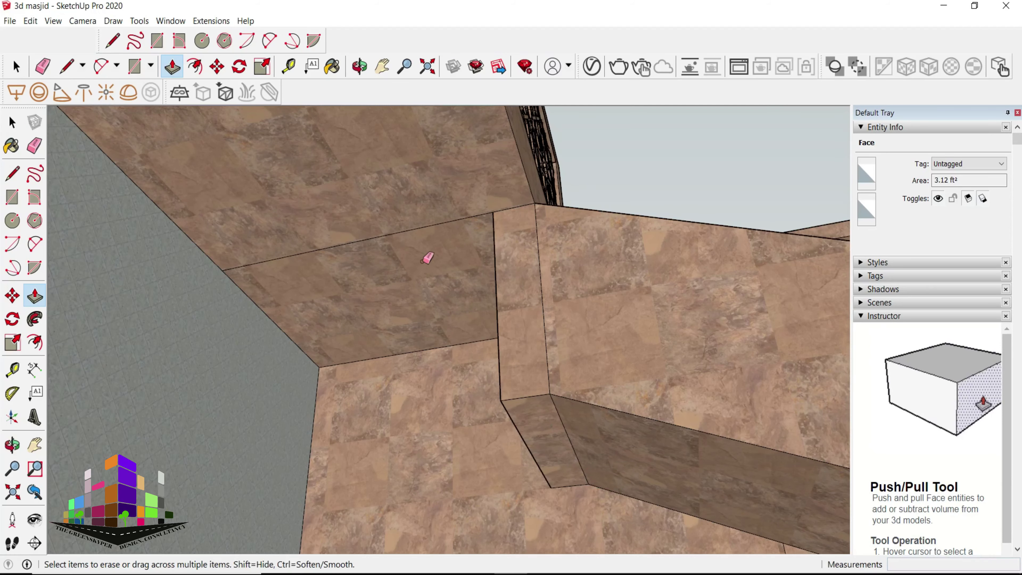
click(409, 230)
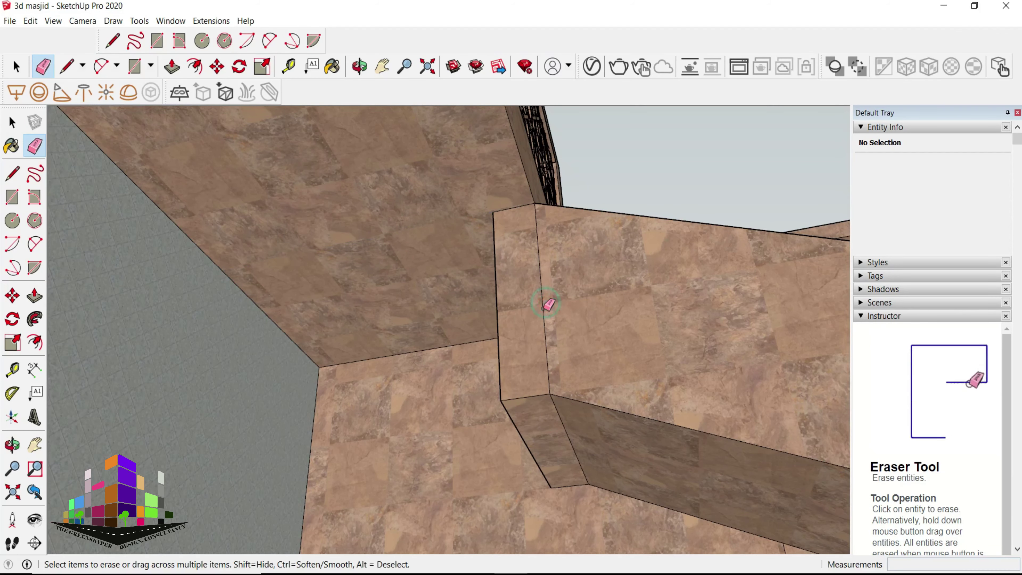
click(547, 316)
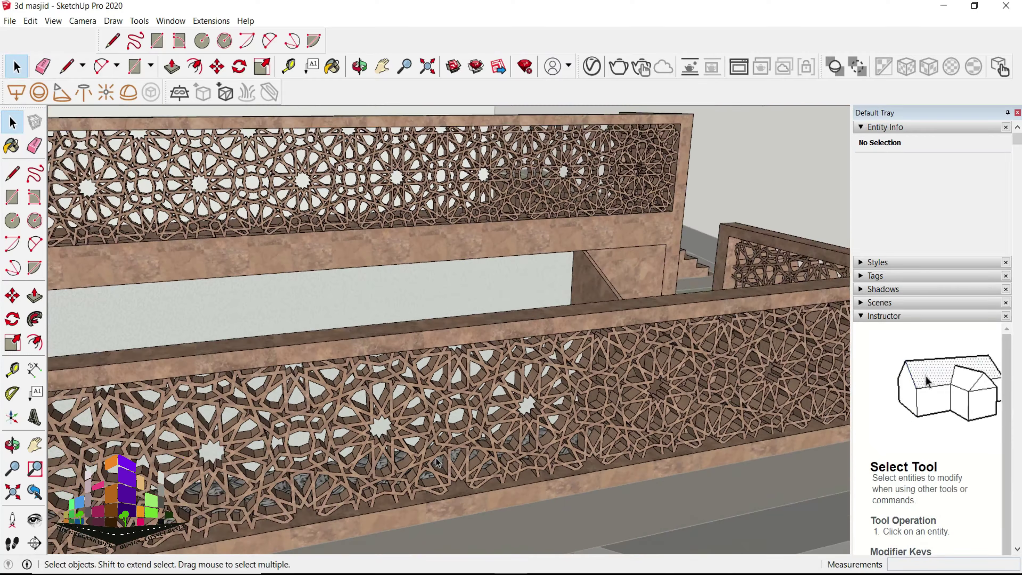
middle_drag(423, 442, 650, 281)
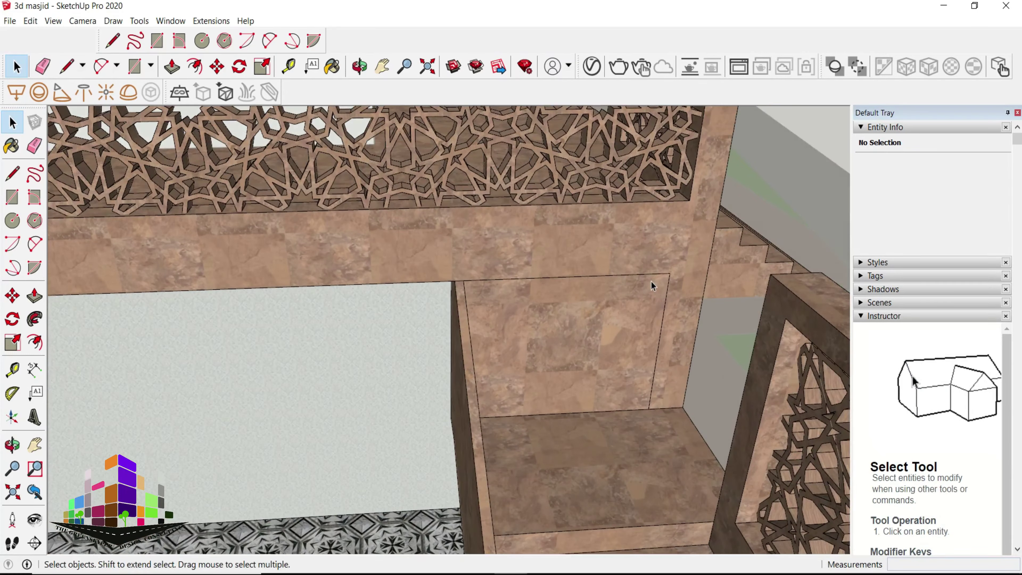
key(e)
click(664, 280)
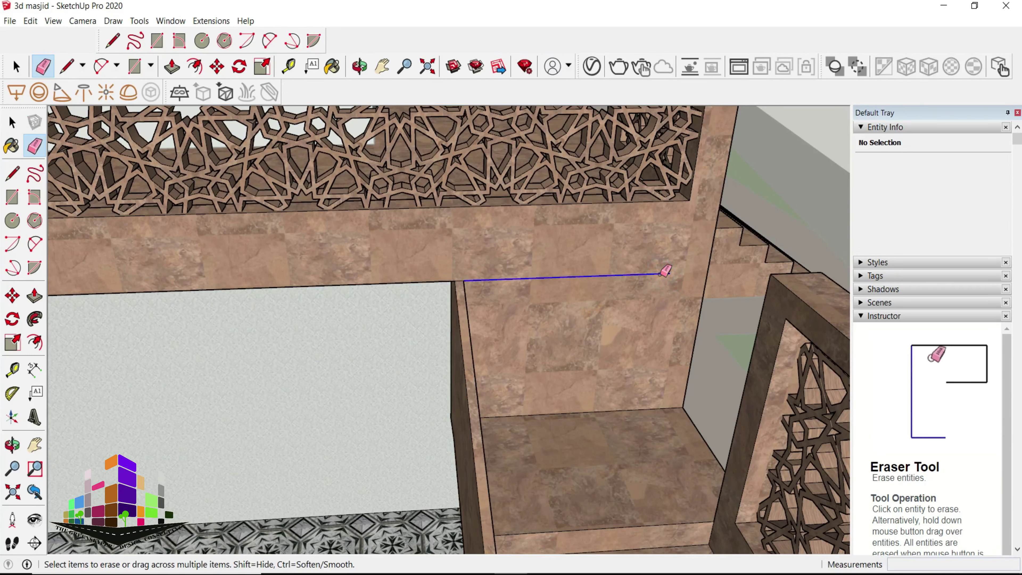
click(655, 276)
key(space)
scroll(684, 323, down, 3)
middle_drag(686, 325, 542, 332)
- Push the large lower stair side wall face down to snap at step height
scroll(542, 332, up, 3)
key(space)
double_click(542, 333)
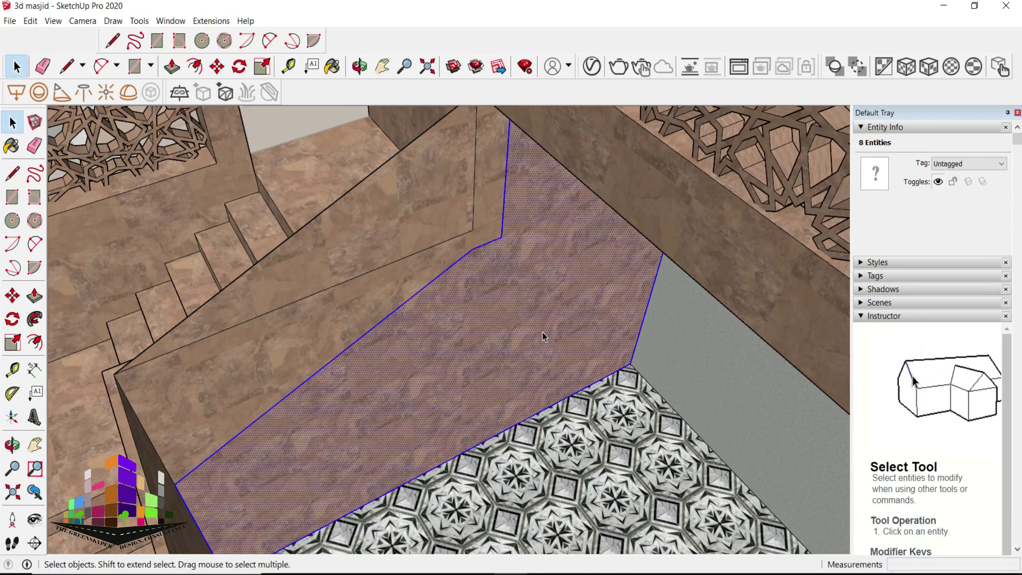
key(p)
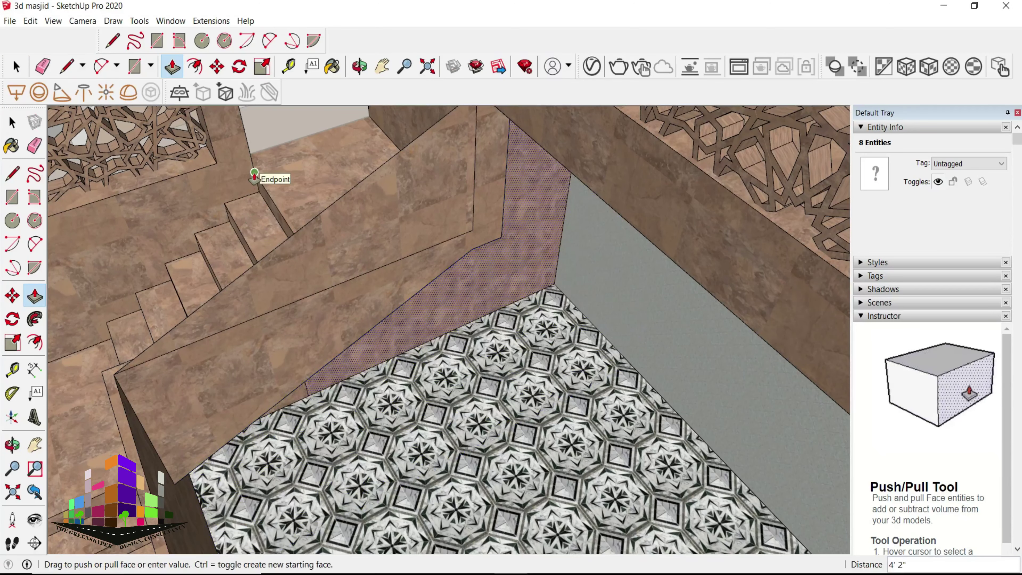
click(256, 172)
key(l)
- Draw a 3' line across the floor from the lattice wall corner
click(476, 449)
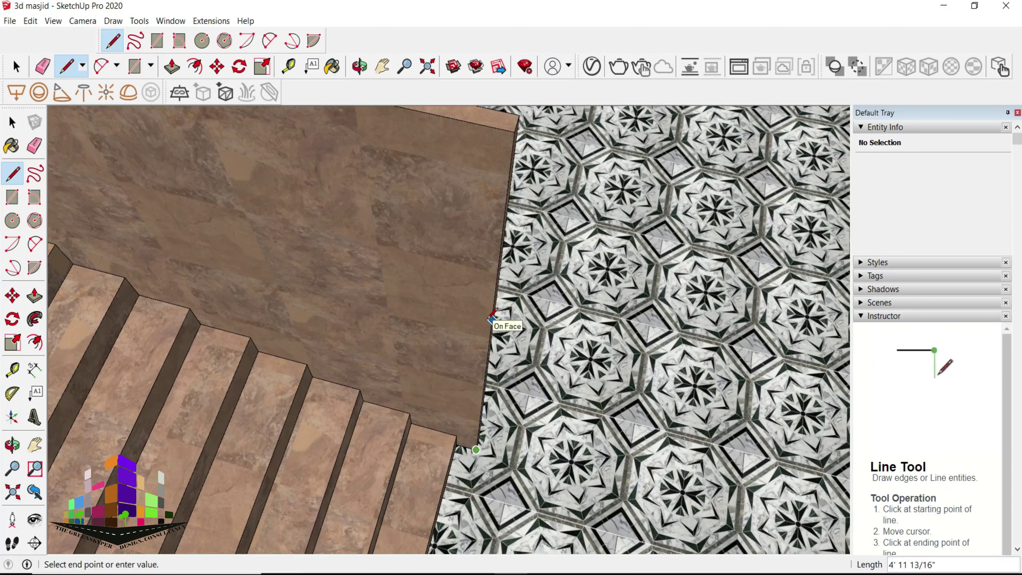
text(3')
key(Return)
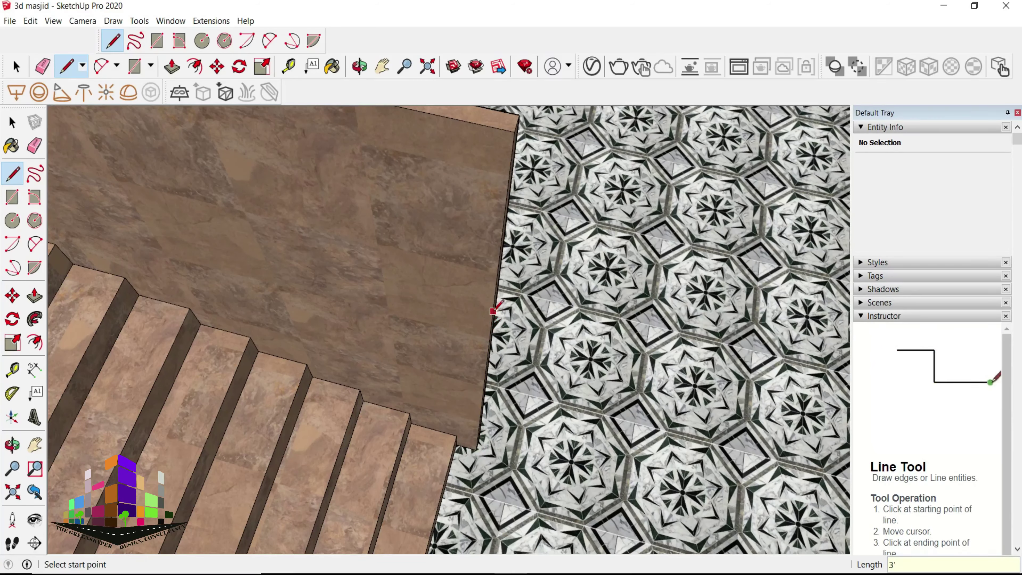
click(484, 386)
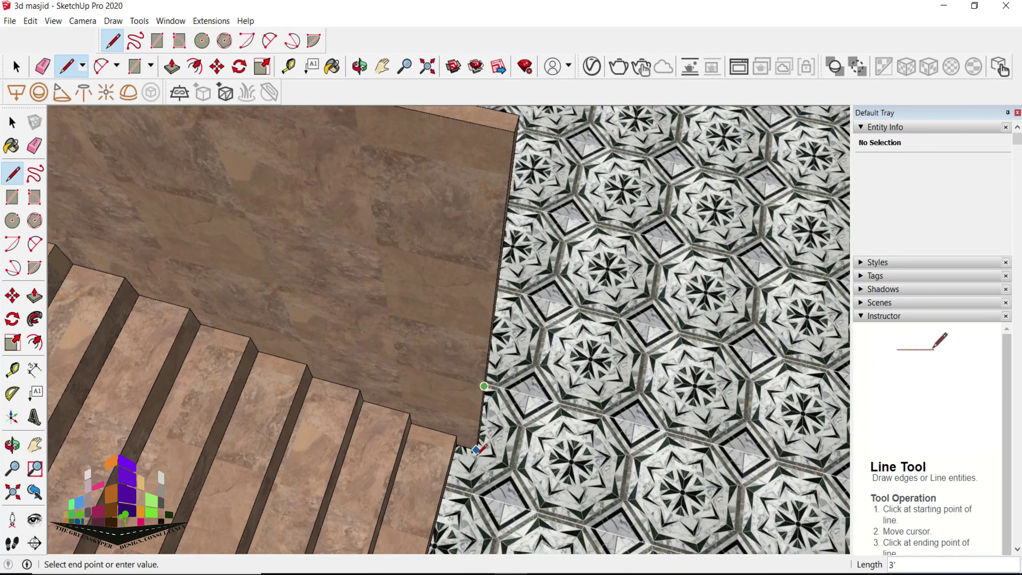
key(Escape)
- Bring the floor strip beside the lattice wall into view with Push/Pull ready
mouse_move(606, 286)
middle_down()
mouse_move(549, 337)
mouse_move(549, 359)
mouse_move(467, 315)
middle_up()
key(p)
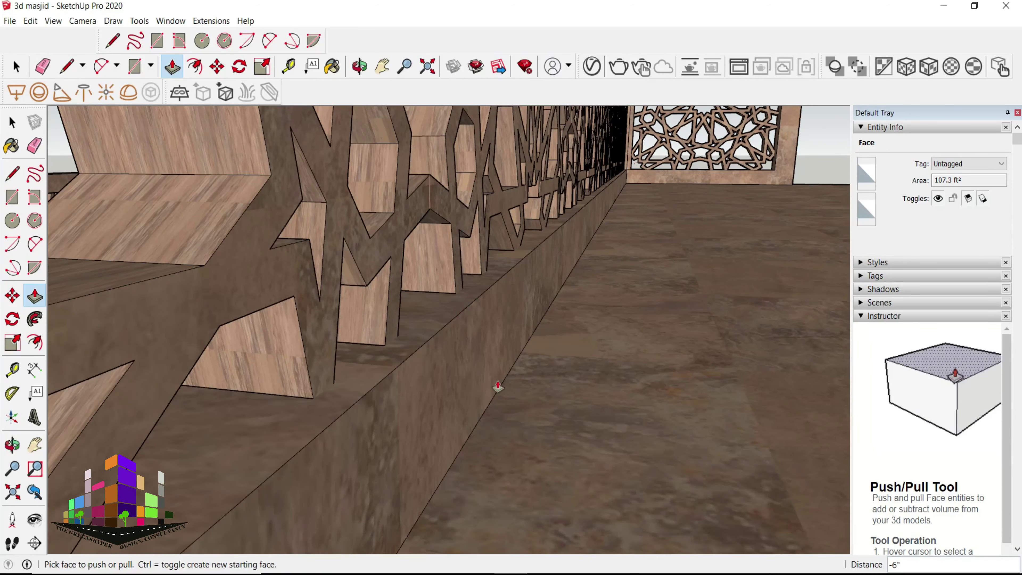
mouse_move(495, 388)
middle_down()
mouse_move(568, 243)
mouse_move(577, 129)
mouse_move(520, 297)
middle_up()
scroll(520, 296, down, 3)
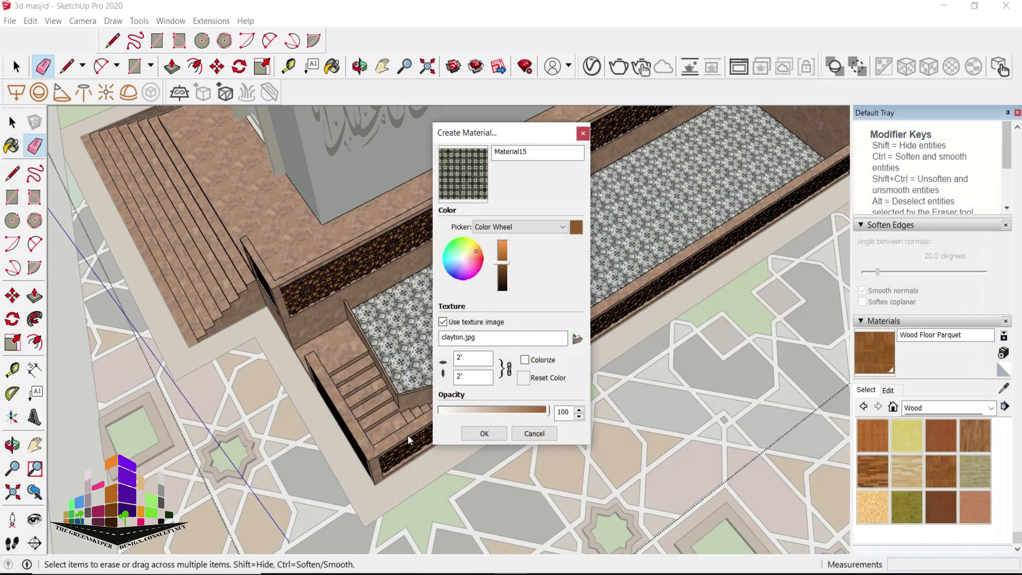
- Confirm the green checkered Material15 and paint it onto the floor strip beside the lattice wall
click(487, 433)
scroll(264, 202, up, 2)
scroll(270, 212, up, 2)
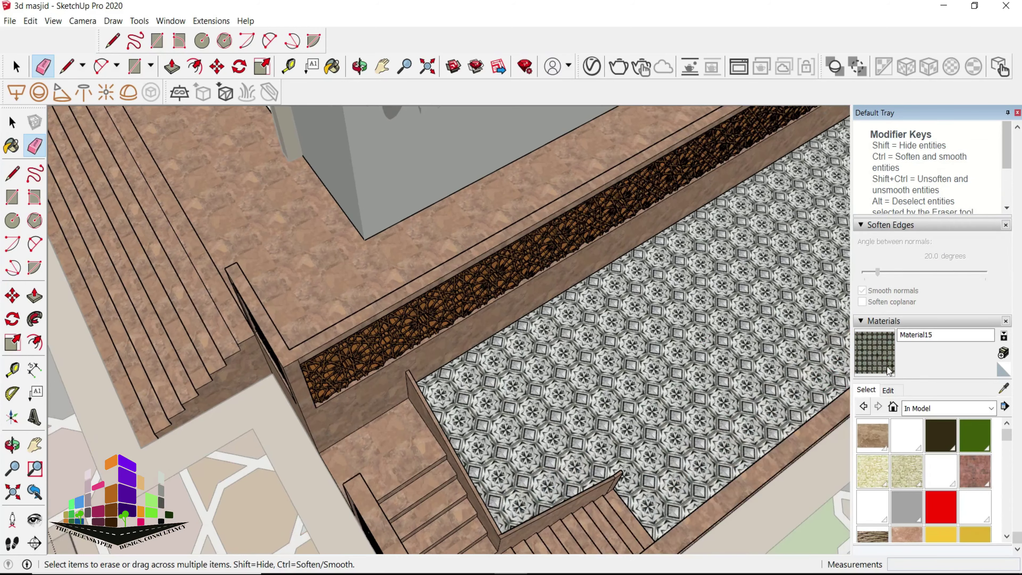
scroll(362, 274, up, 2)
key(b)
click(367, 276)
scroll(367, 276, up, 1)
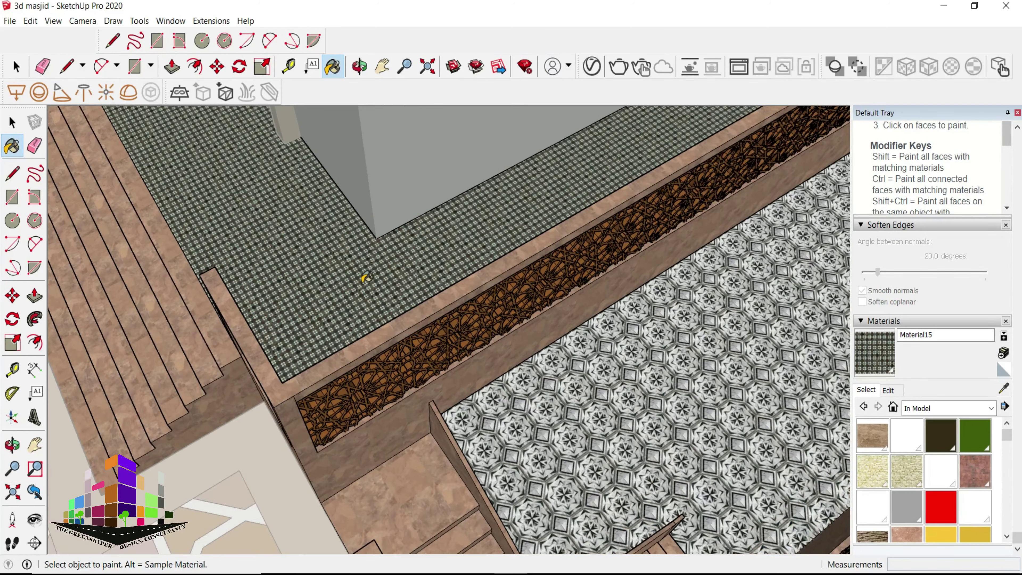